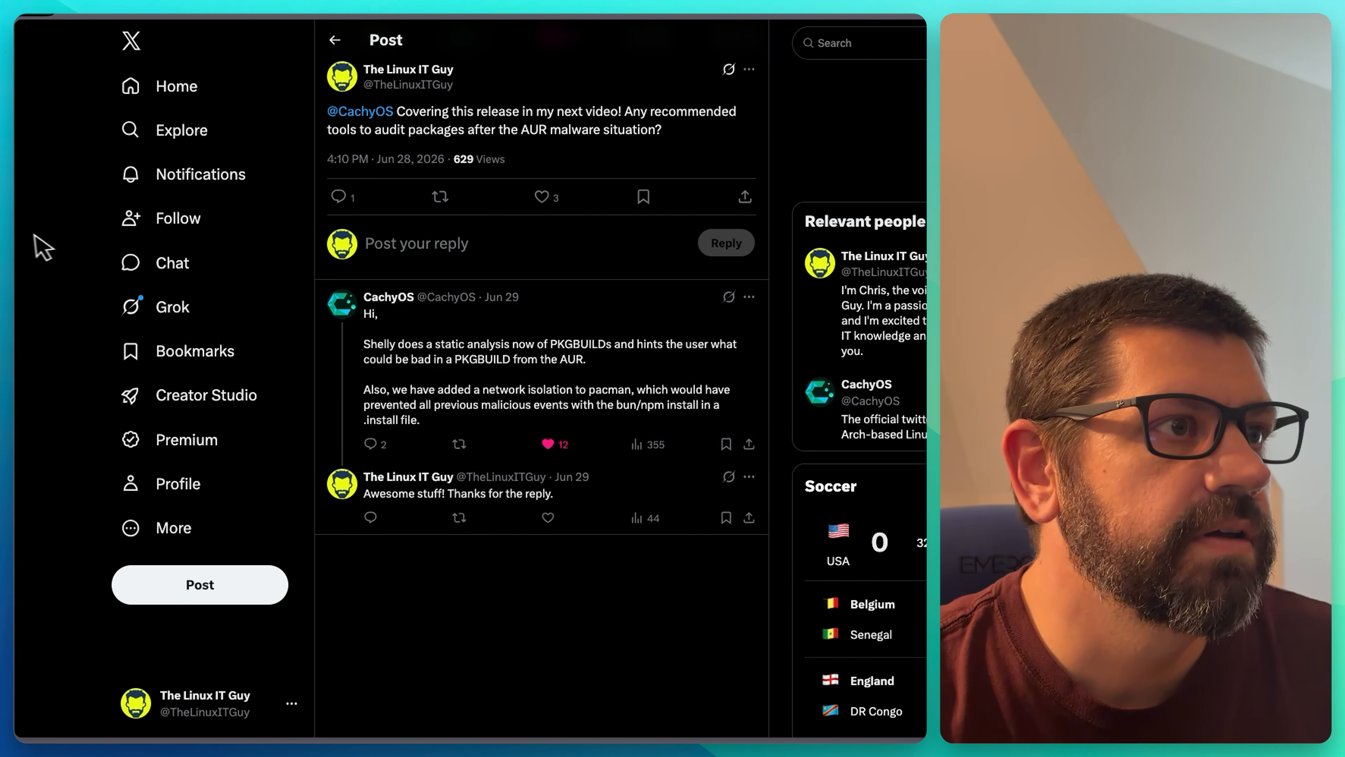
Step: Switch from the X reply thread to the CachyOS June 2026 Release tab
{"action": "mouse_move", "coordinate": [30, 256]}
{"action": "left_click", "coordinate": [101, 288]}
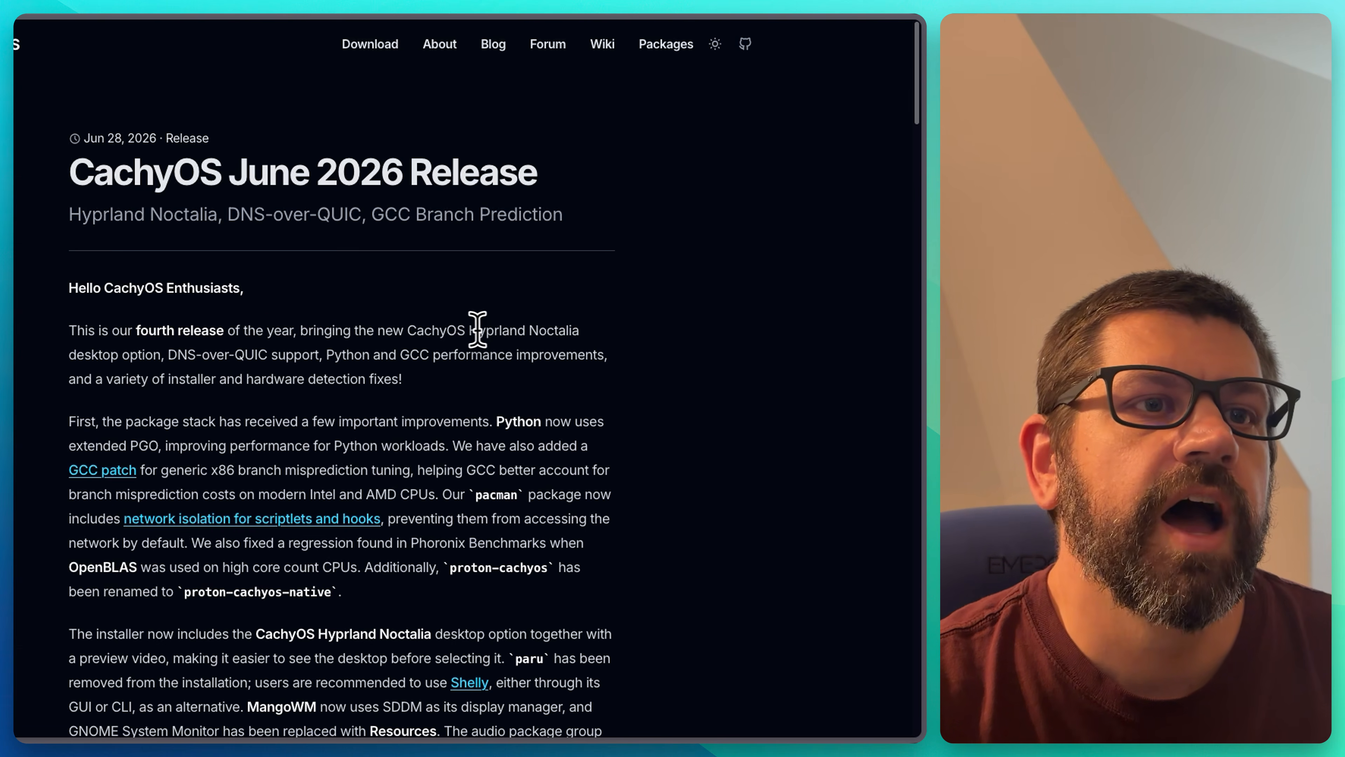
Step: Highlight 'Hyprland Noctalia' in the release announcement, then clear the selection
{"action": "left_click_drag", "start_coordinate": [466, 330], "coordinate": [579, 330]}
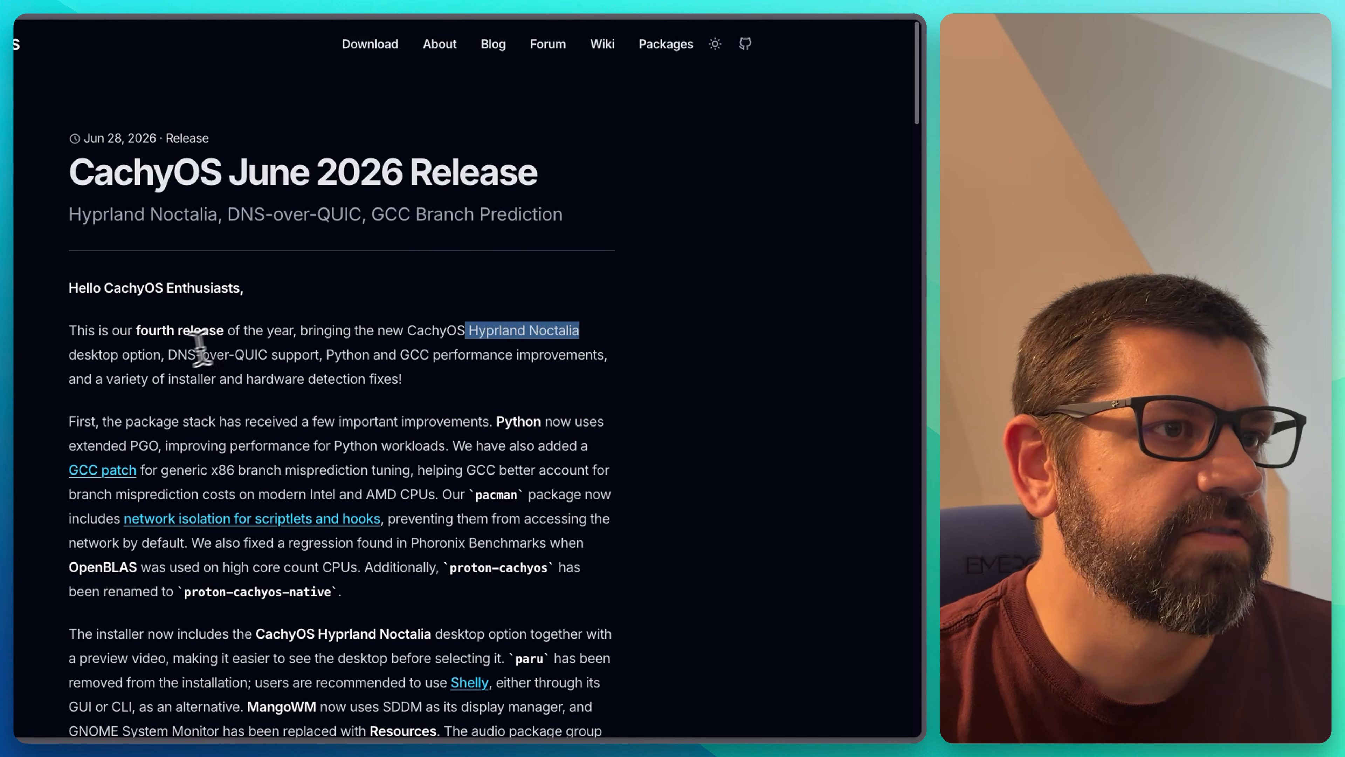
{"action": "left_click", "coordinate": [159, 349]}
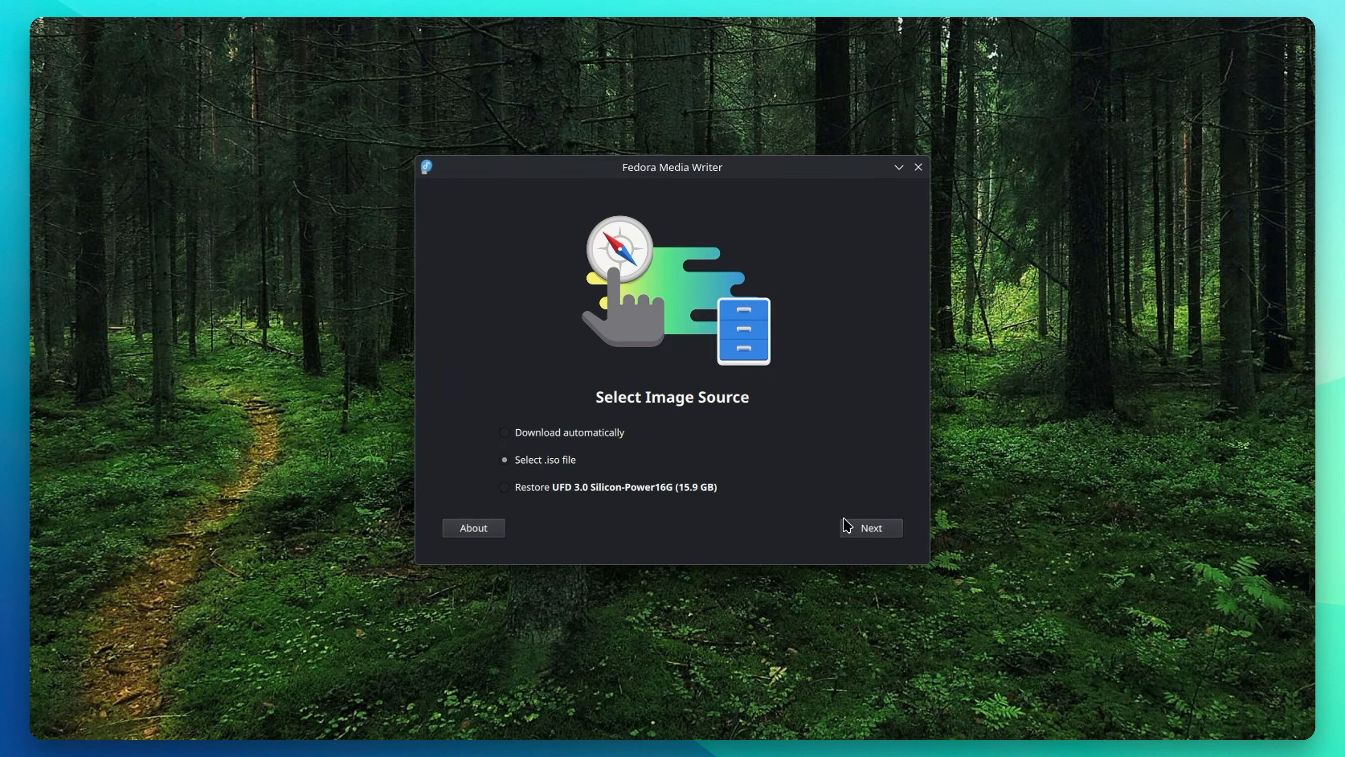
Step: Choose cachyos-desktop-linux-260628.iso from Downloads as the local image source
{"action": "left_click", "coordinate": [869, 530]}
{"action": "left_click", "coordinate": [832, 295]}
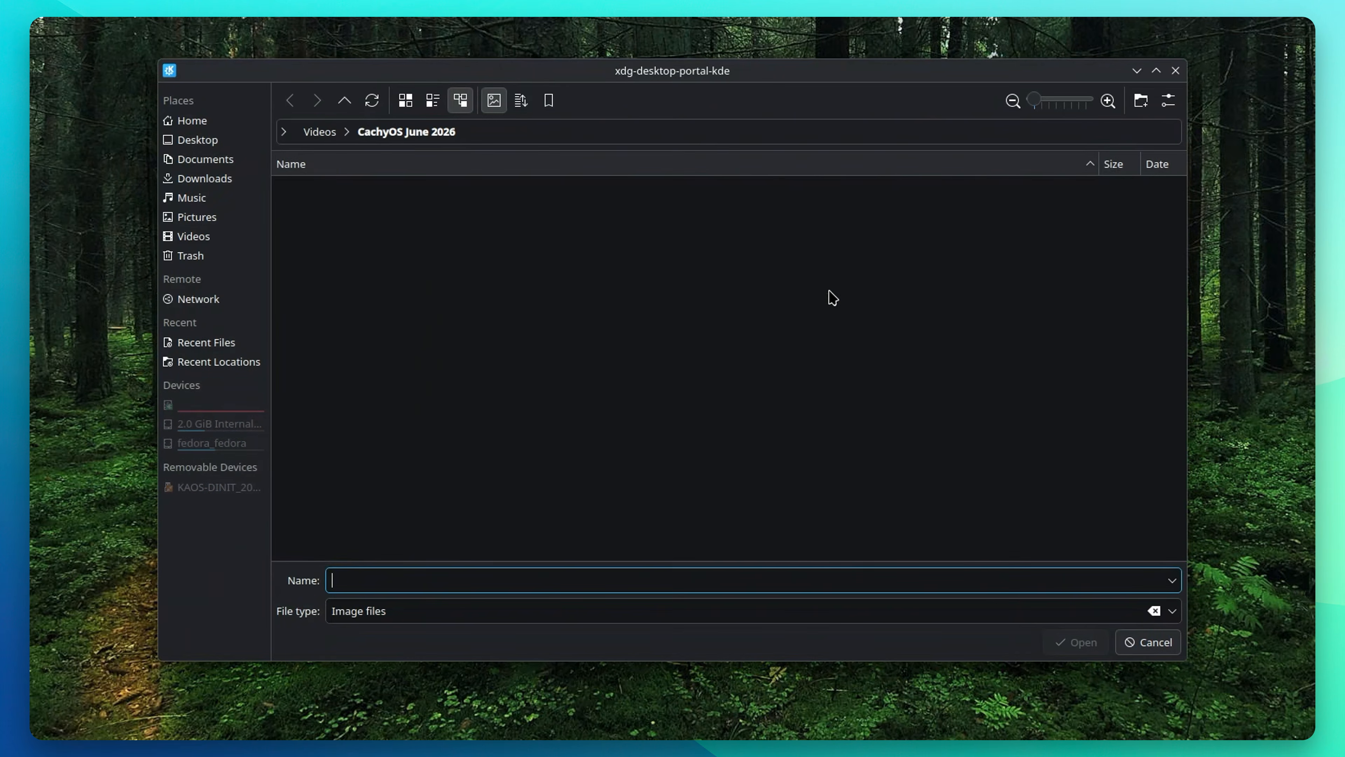
{"action": "left_click", "coordinate": [198, 178]}
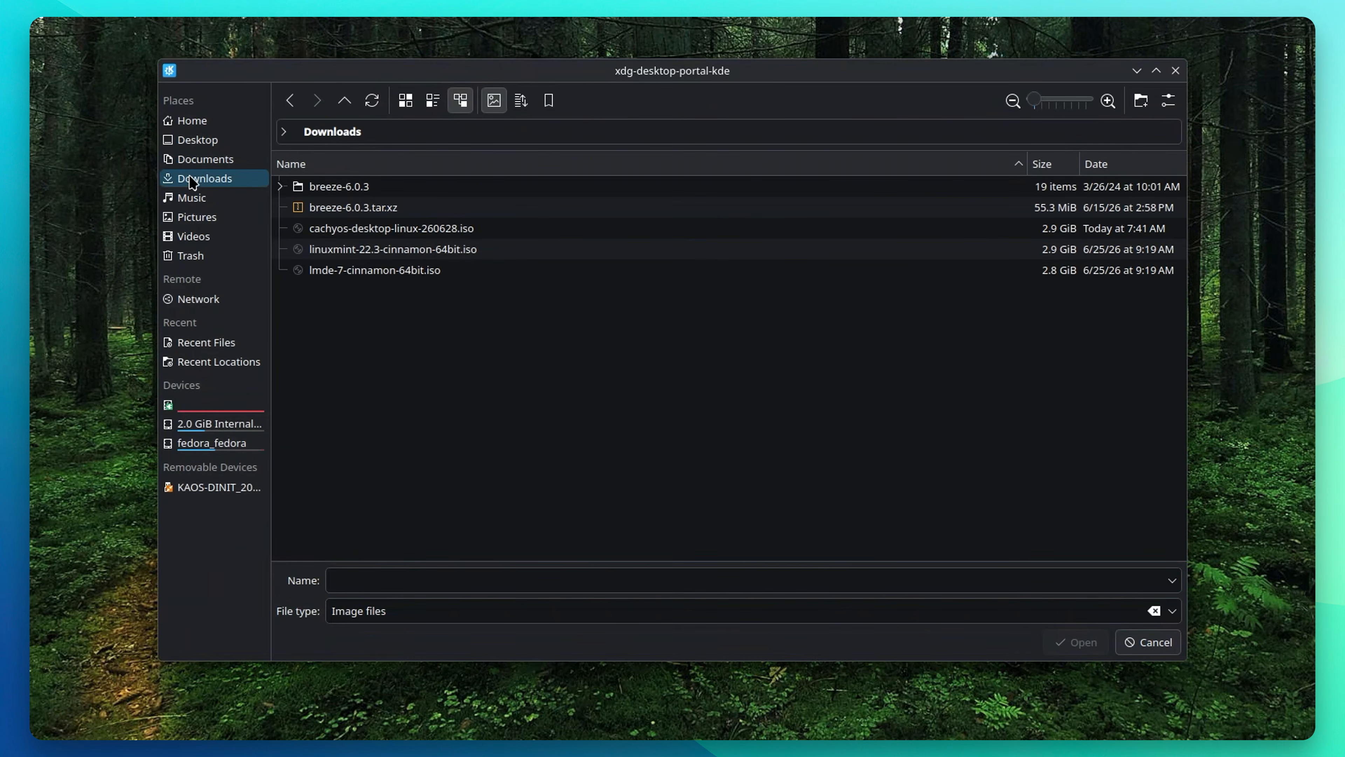
{"action": "left_click", "coordinate": [364, 229]}
{"action": "left_click", "coordinate": [363, 233]}
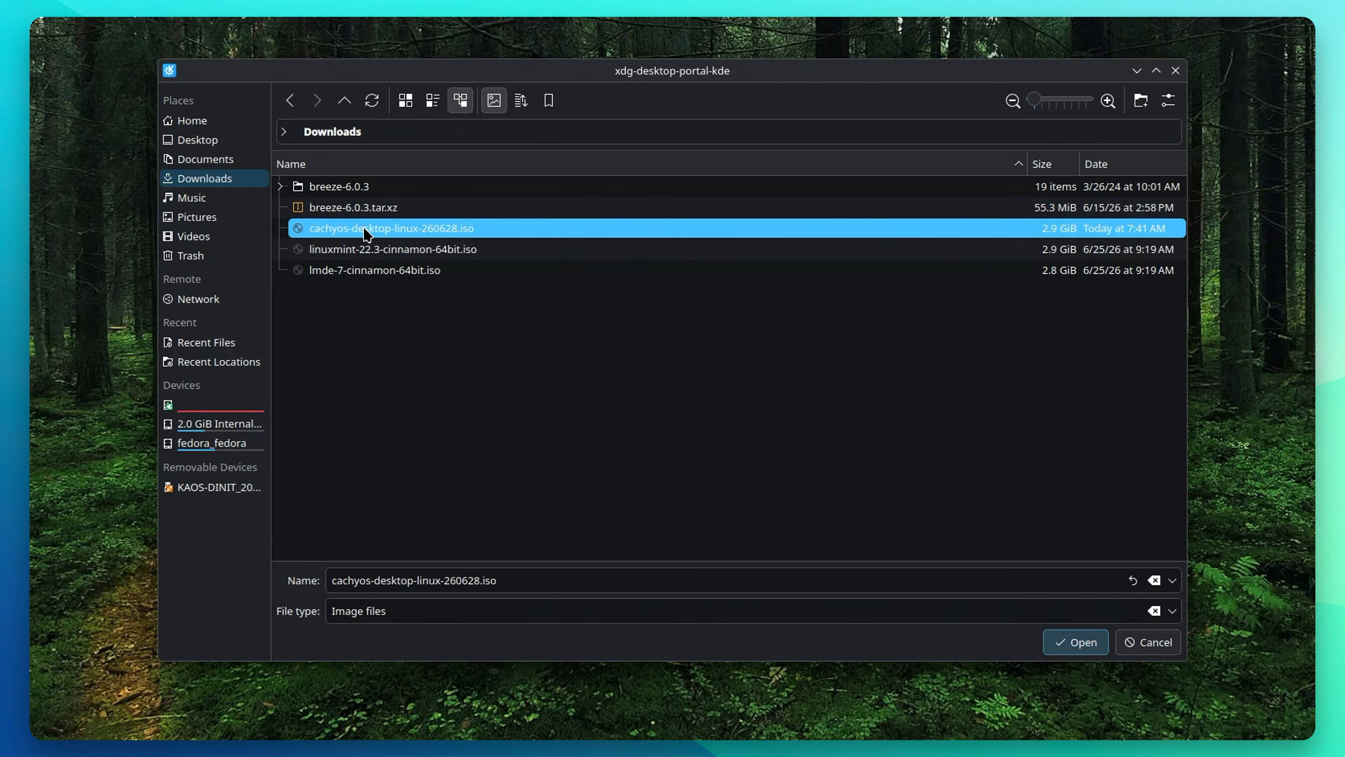
{"action": "left_click", "coordinate": [1075, 642]}
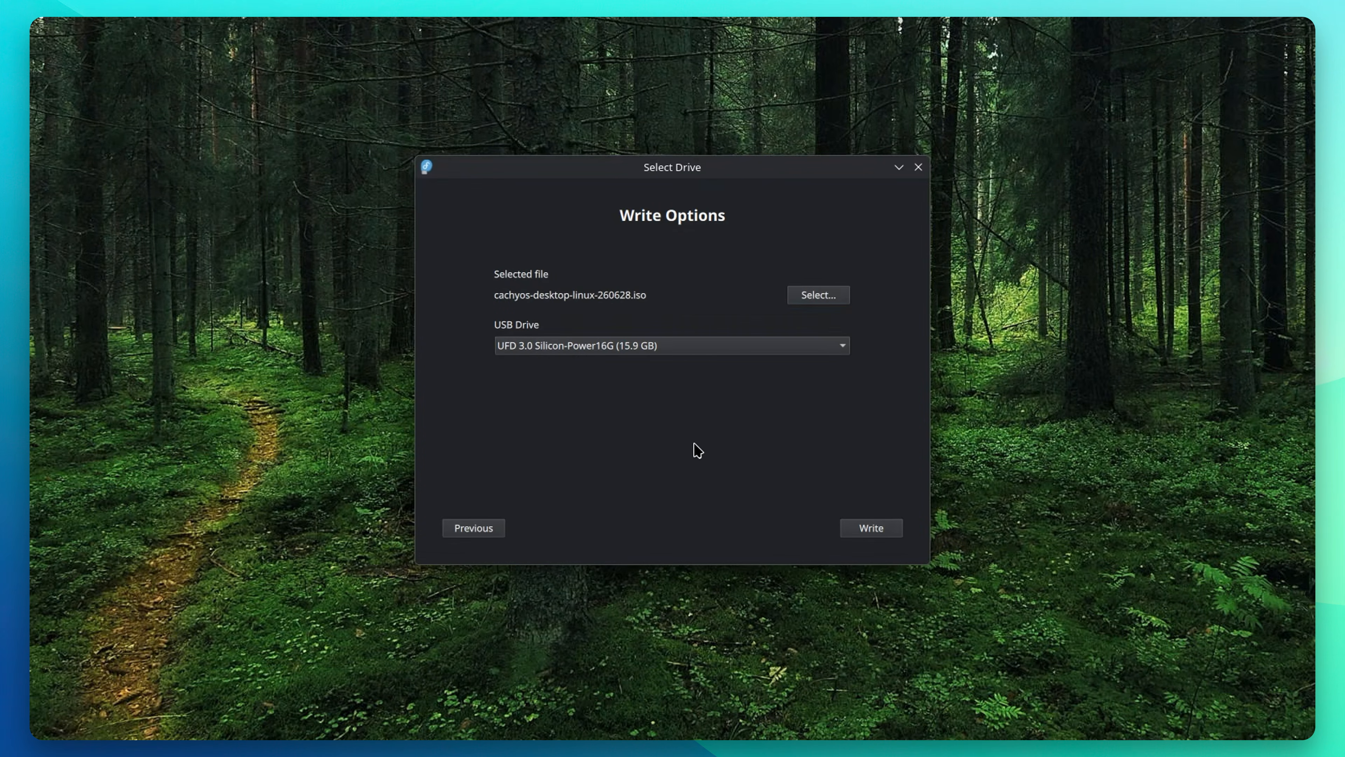
Step: Write the image to the USB drive, confirming the erase and entering the admin password
{"action": "left_click", "coordinate": [881, 536]}
{"action": "left_click", "coordinate": [773, 420]}
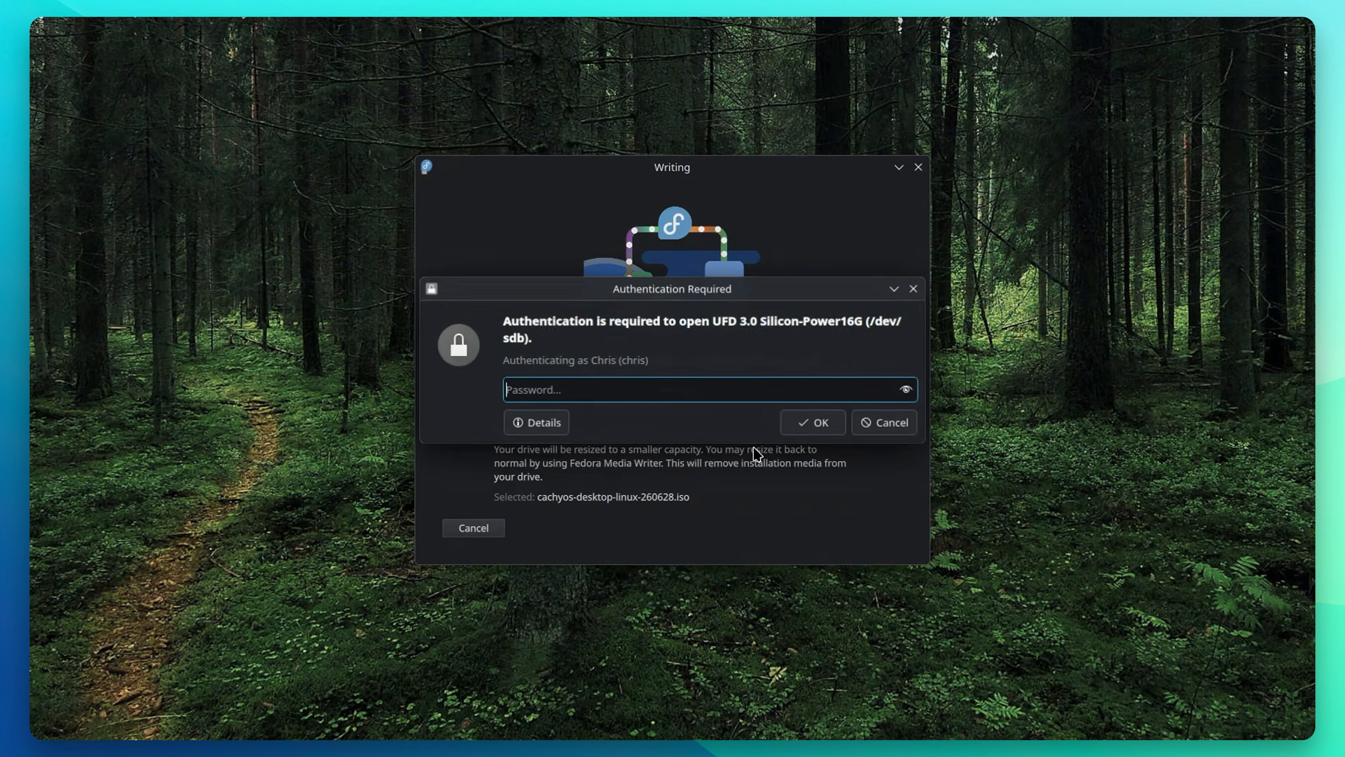
{"action": "type", "text": "••••"}
{"action": "key", "text": "Return"}
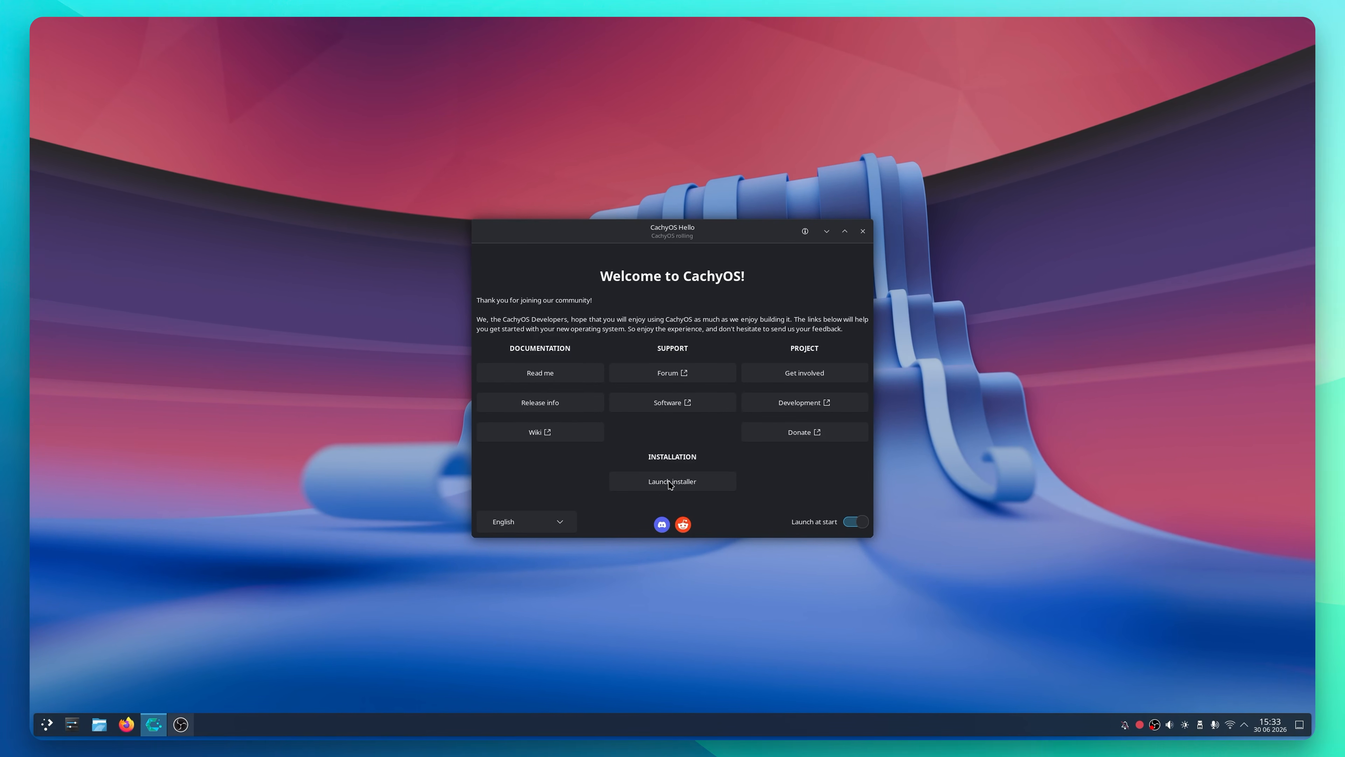
Step: Launch the installer and accept American English, Chicago time zone and US keyboard
{"action": "left_click", "coordinate": [656, 486]}
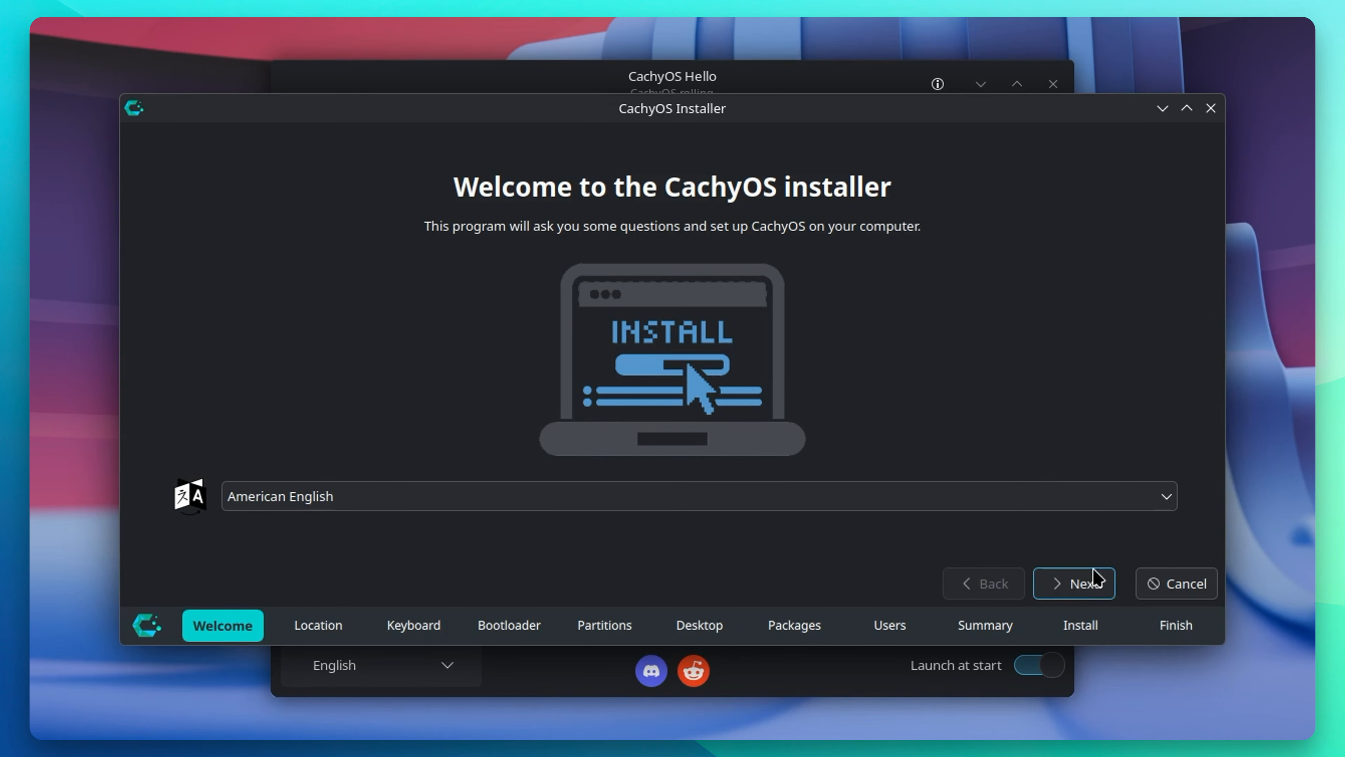
{"action": "left_click", "coordinate": [1080, 583]}
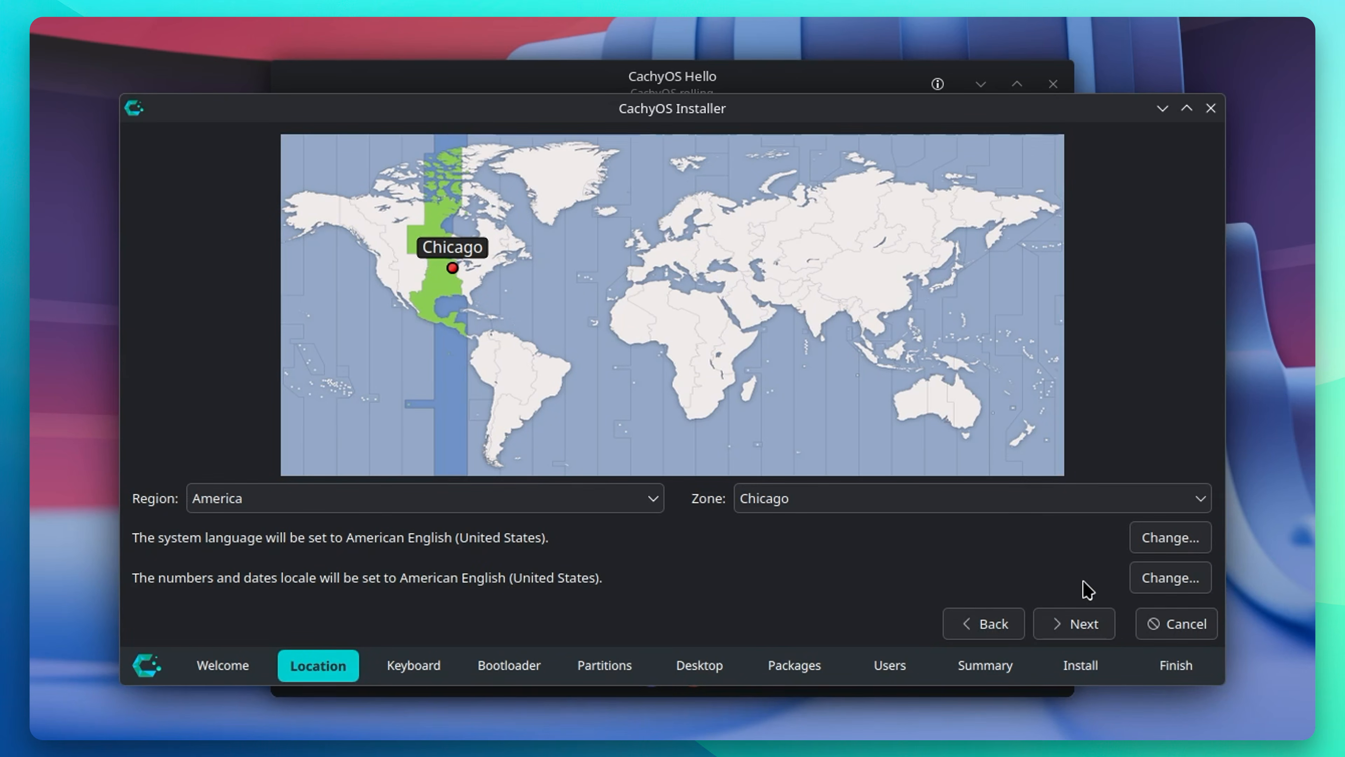
{"action": "left_click", "coordinate": [1098, 632]}
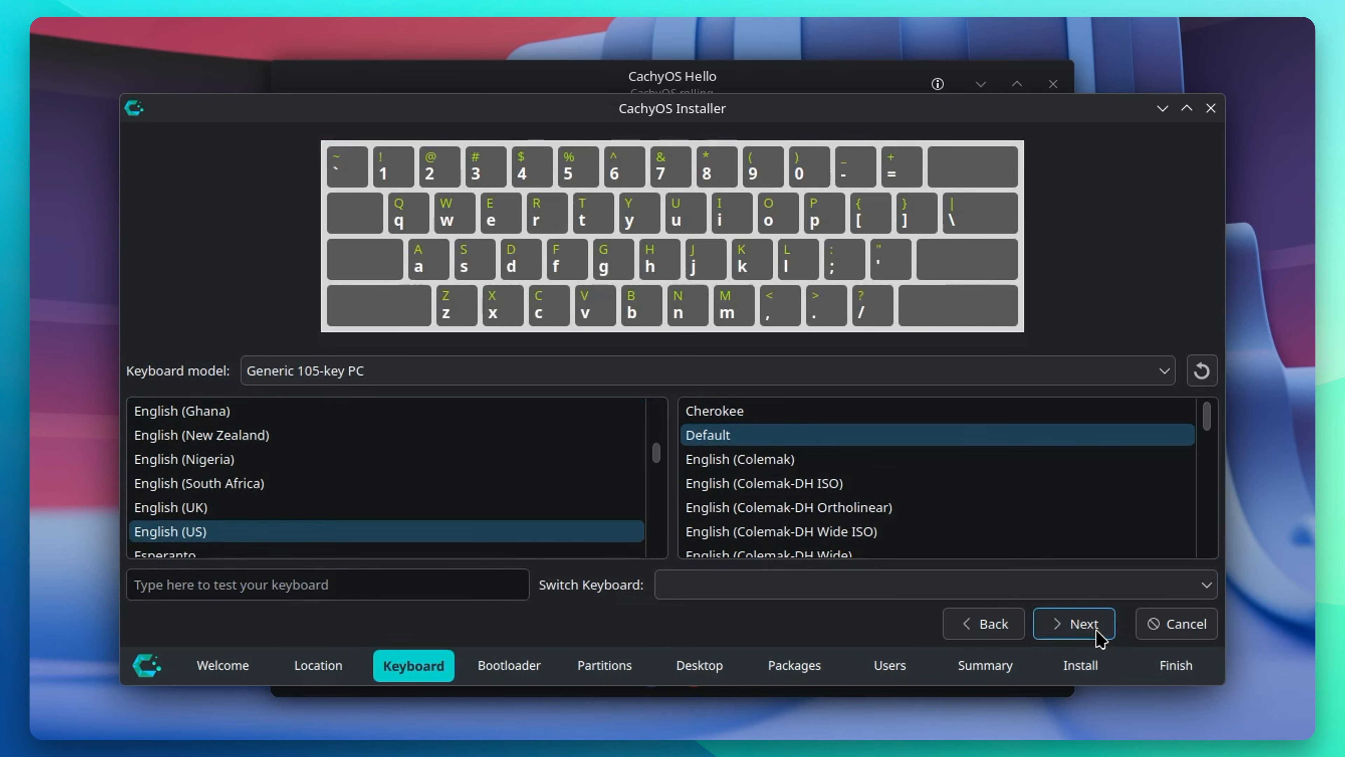
{"action": "left_click", "coordinate": [1098, 632]}
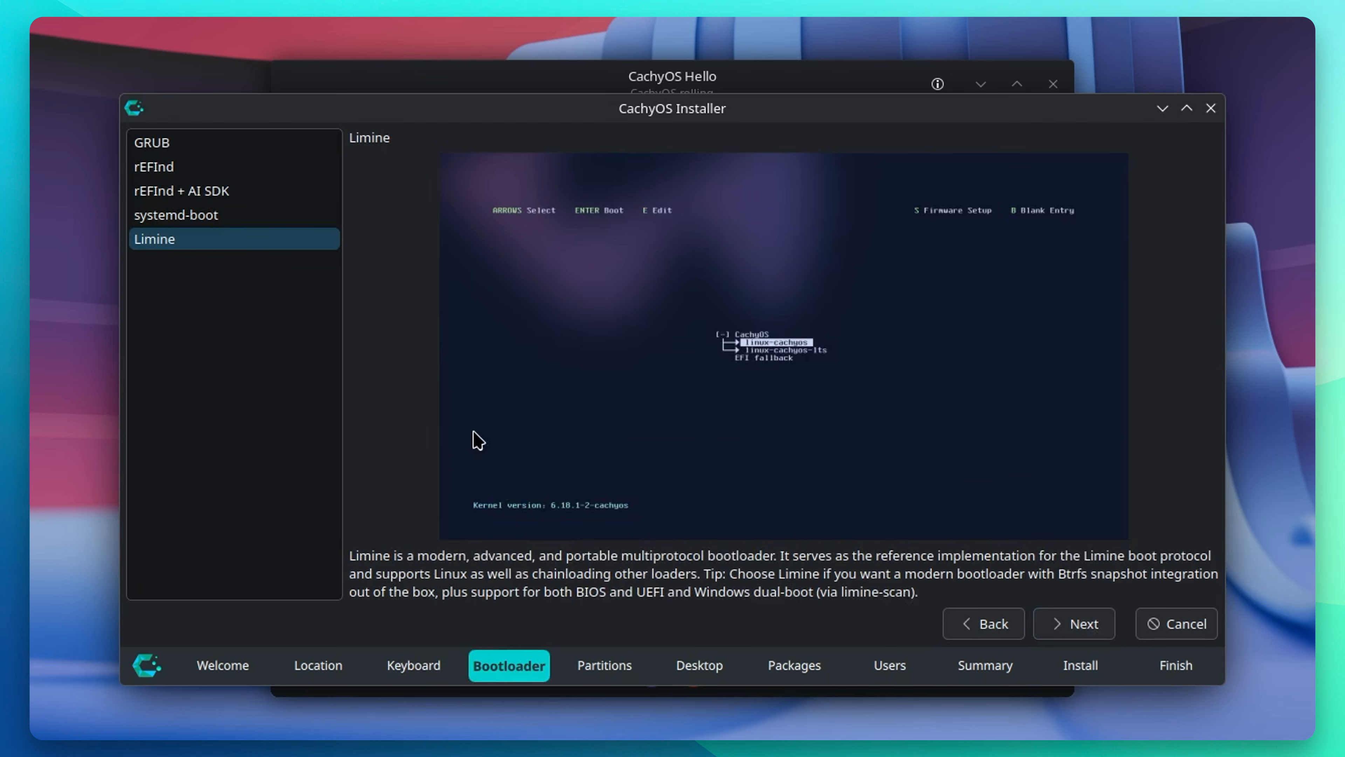
Step: Compare GRUB, rEFInd and systemd-boot, then choose Limine as the bootloader
{"action": "left_click", "coordinate": [200, 153]}
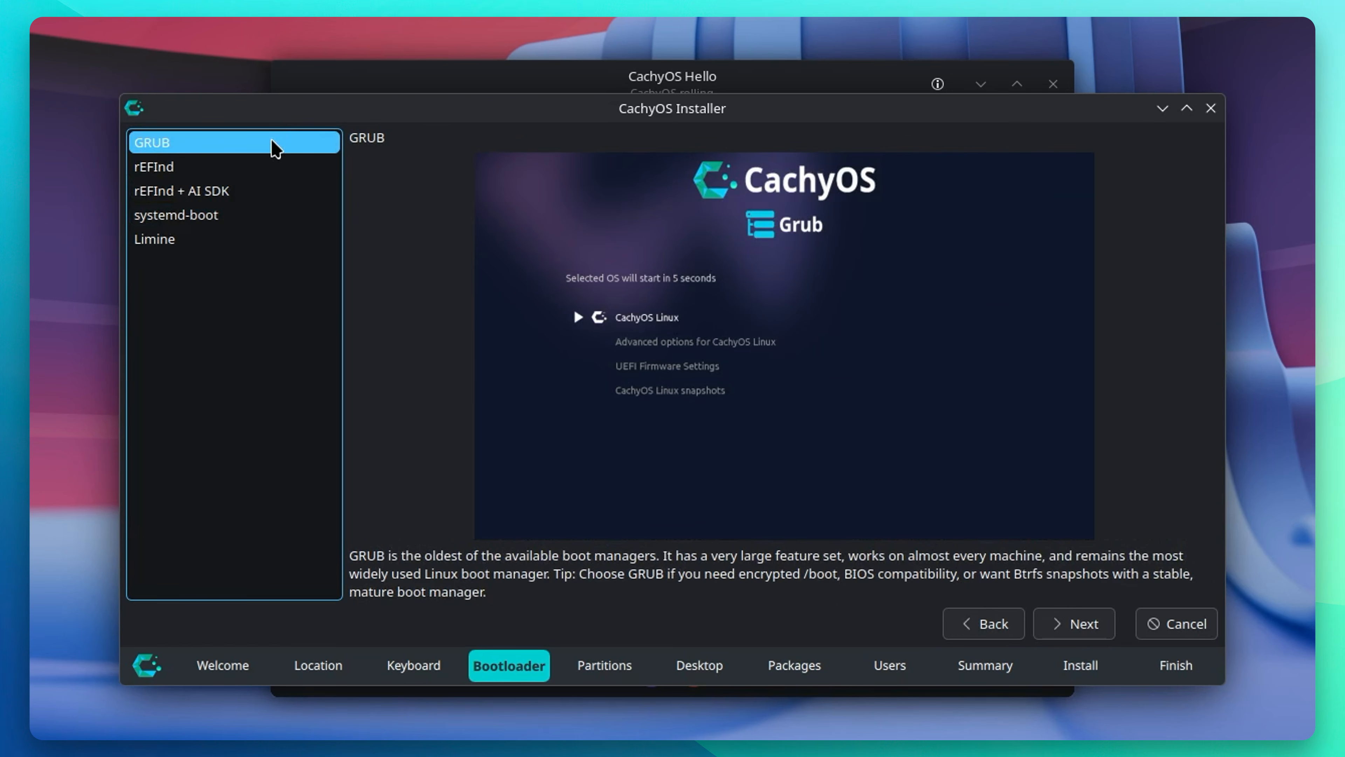
{"action": "left_click", "coordinate": [187, 172]}
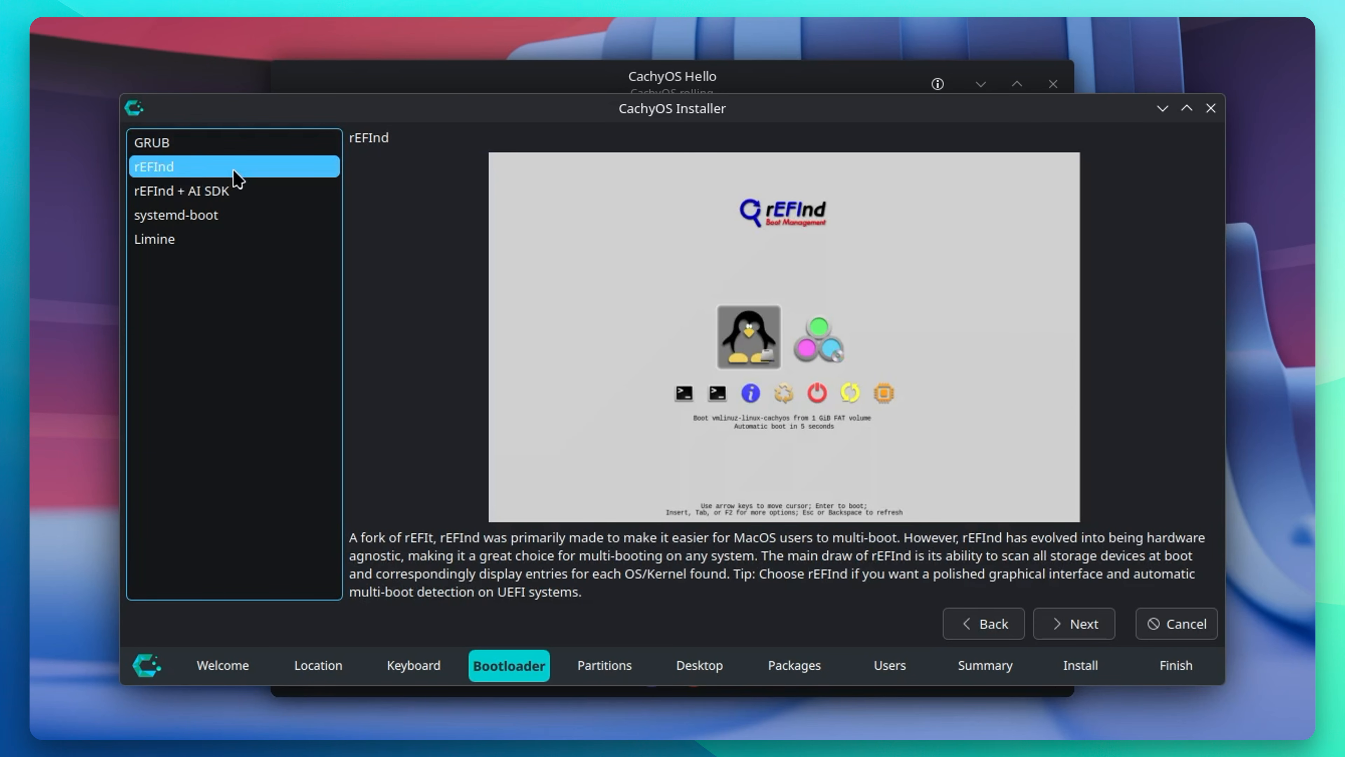
{"action": "left_click", "coordinate": [201, 218]}
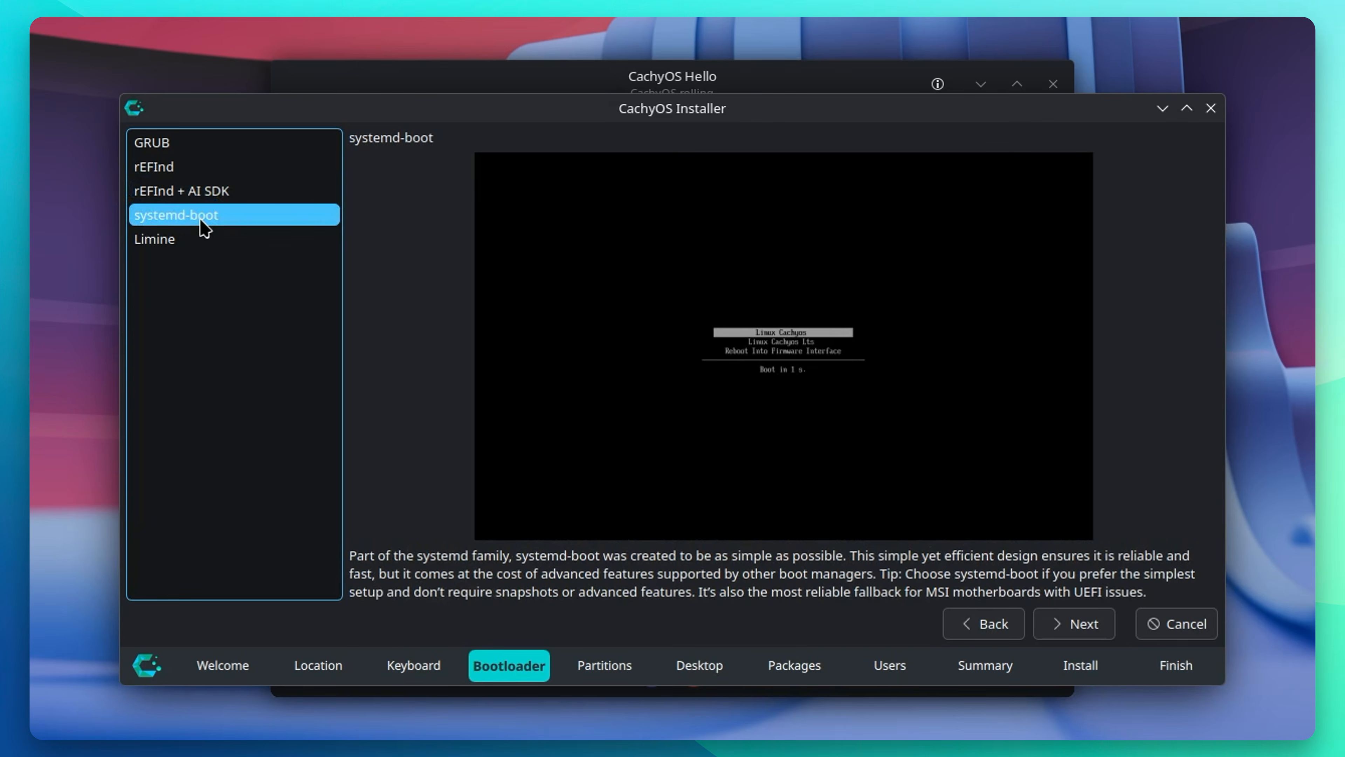
{"action": "left_click", "coordinate": [191, 241]}
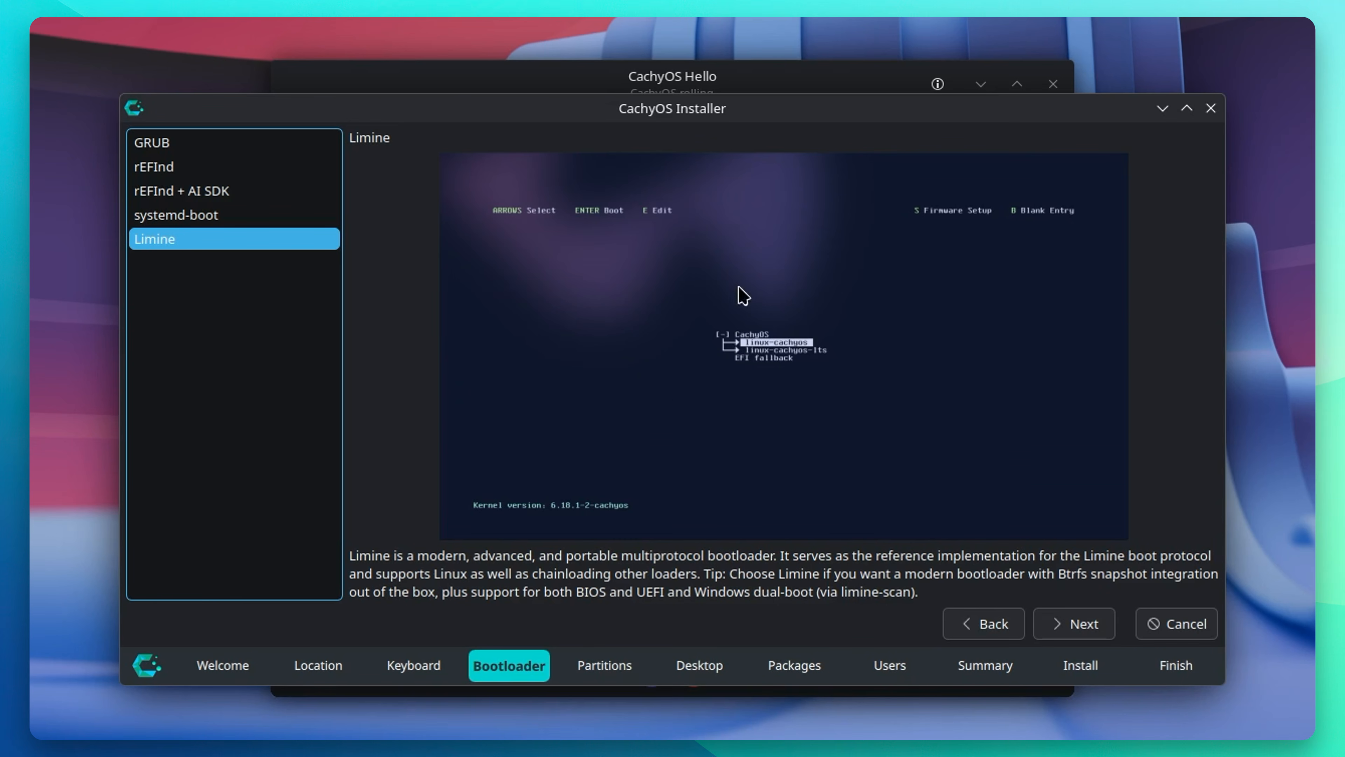
{"action": "left_click", "coordinate": [1076, 633]}
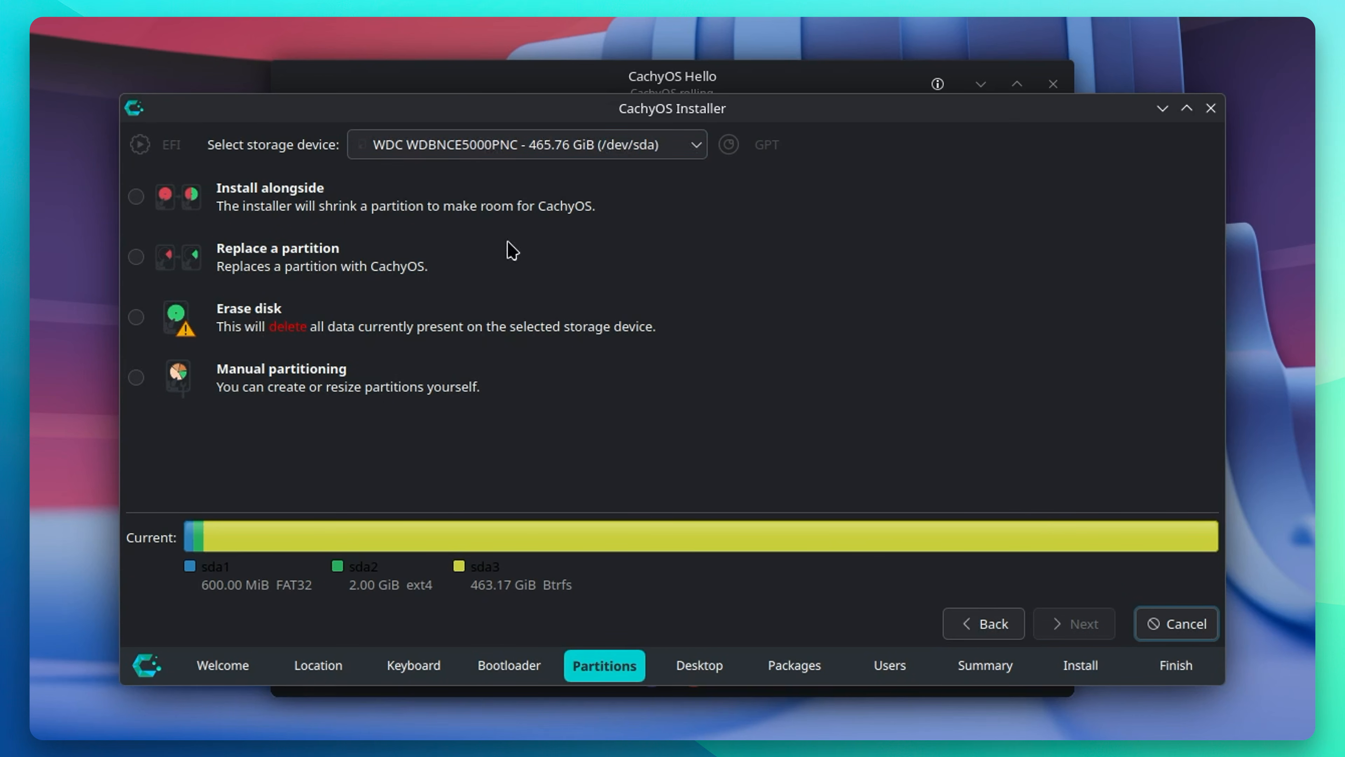
Step: Choose Erase disk with the default btrfs filesystem and continue
{"action": "left_click", "coordinate": [242, 317]}
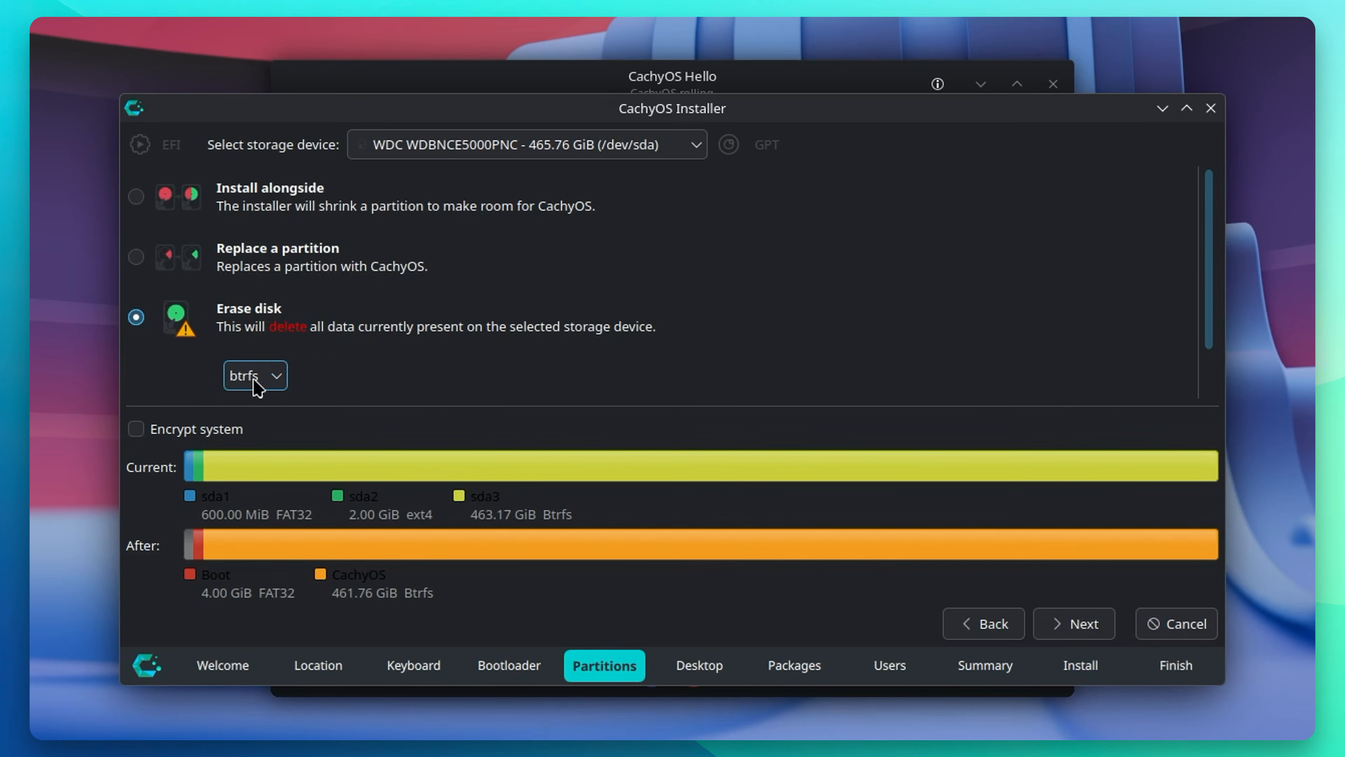
{"action": "left_click", "coordinate": [1078, 631]}
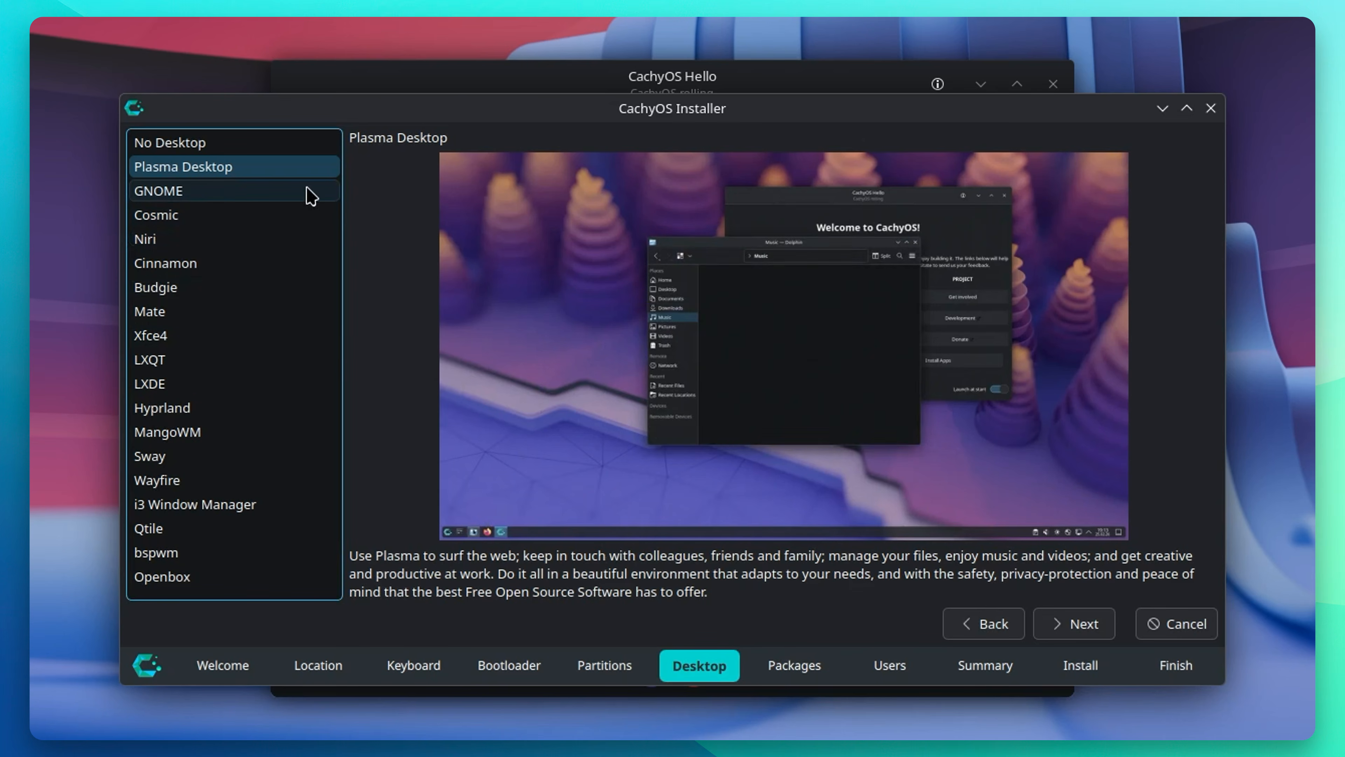
Step: Preview the GNOME, Cosmic, Niri, Cinnamon, Budgie, Mate, Xfce4, LXQT and LXDE desktop options
{"action": "left_click", "coordinate": [241, 195]}
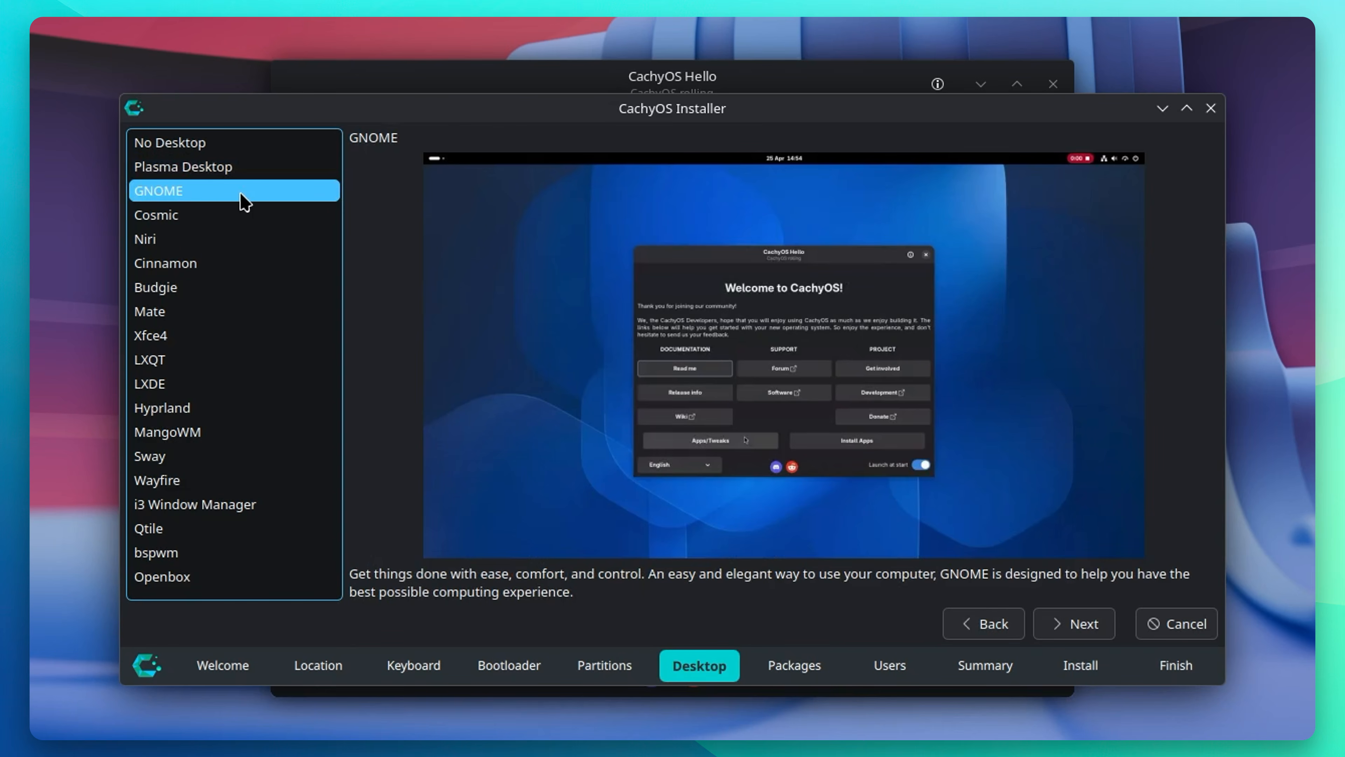
{"action": "left_click", "coordinate": [210, 217]}
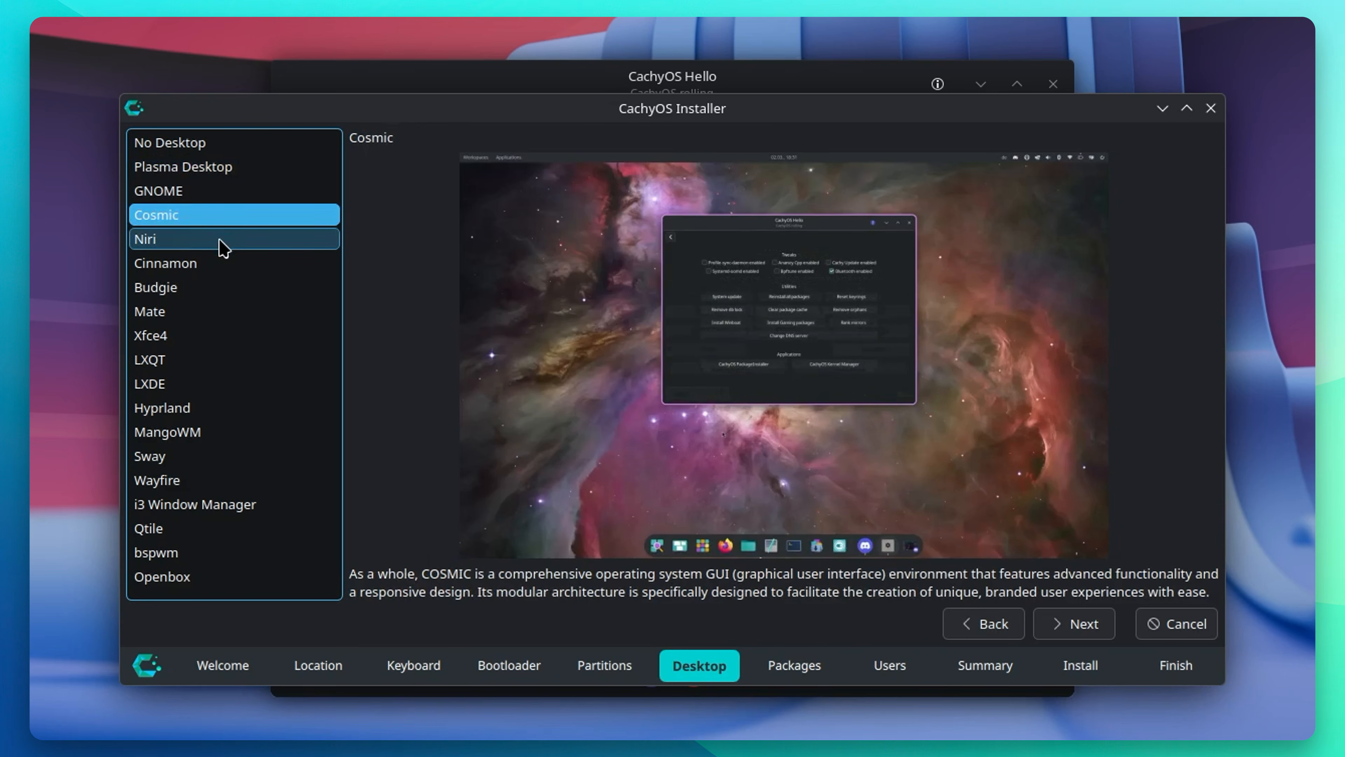
{"action": "left_click", "coordinate": [218, 240]}
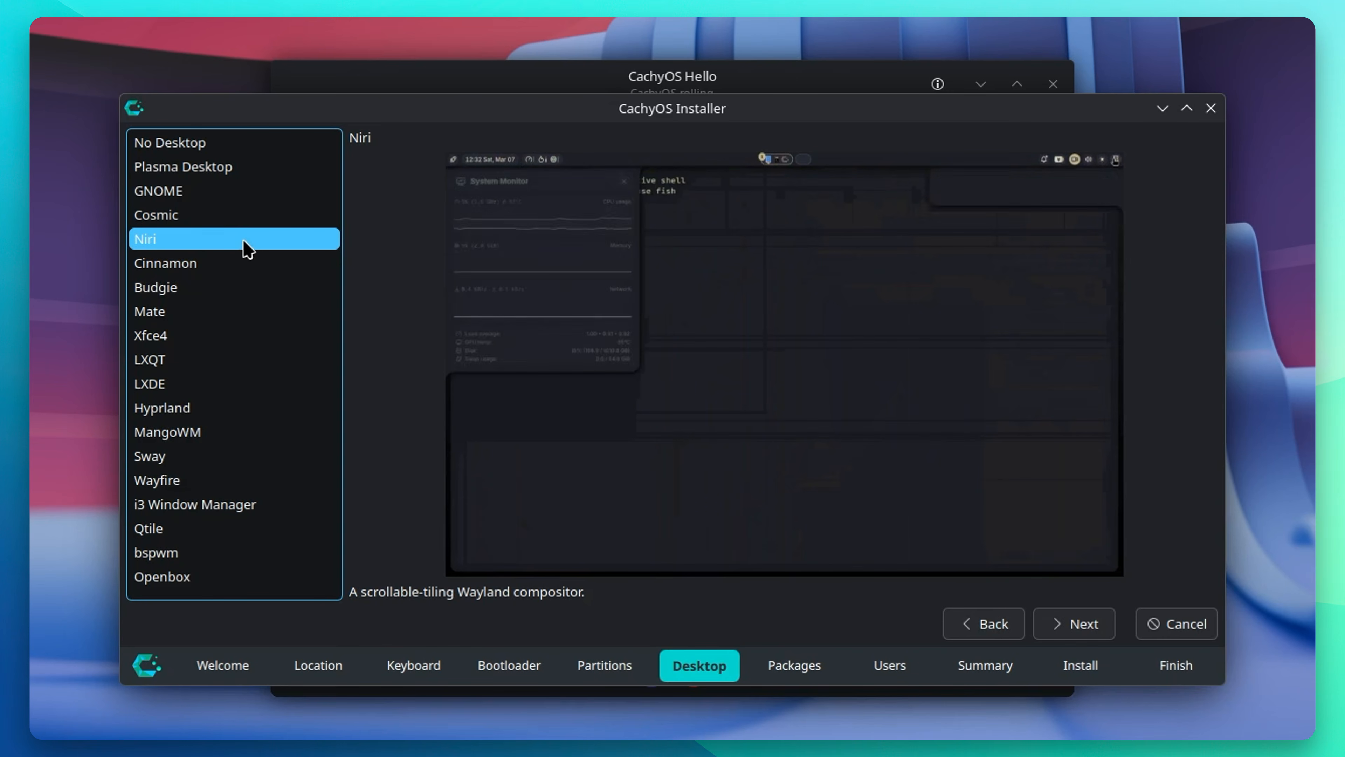
{"action": "left_click", "coordinate": [223, 264]}
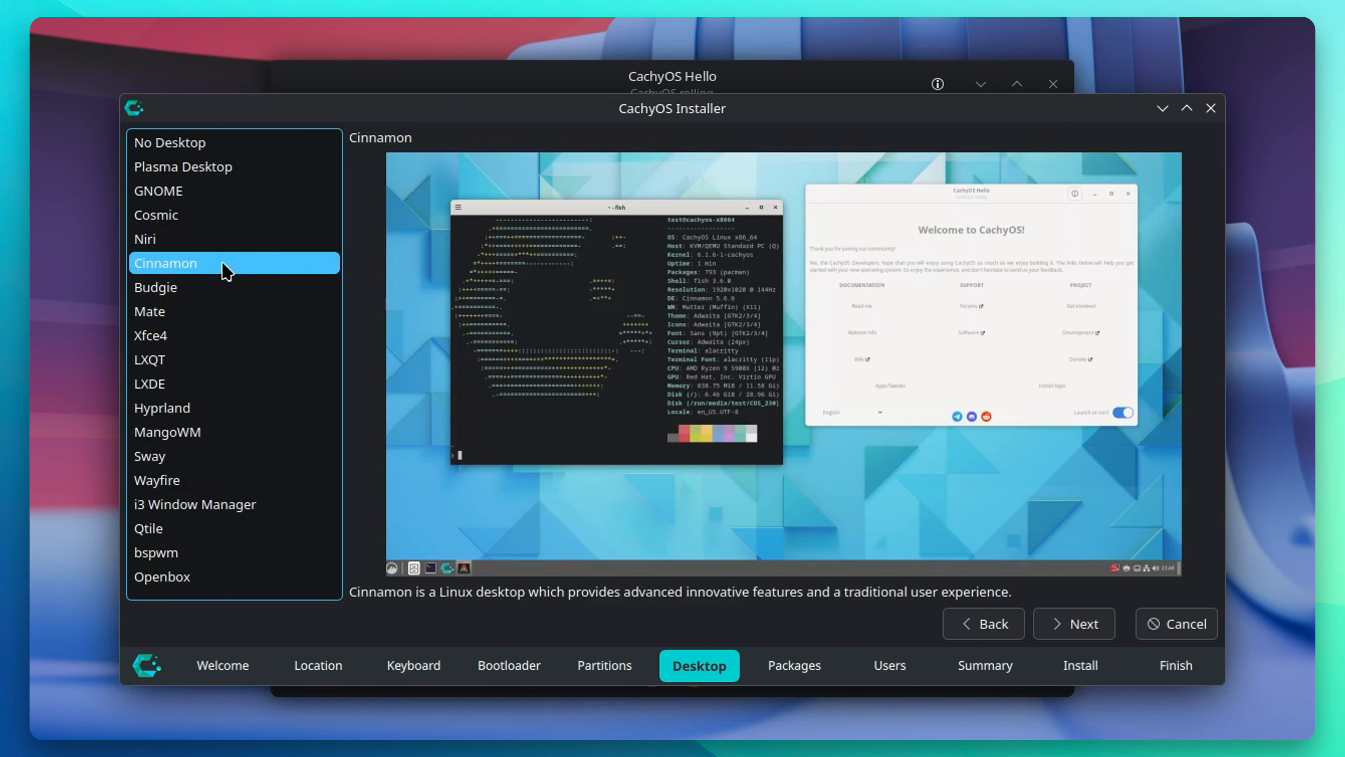
{"action": "left_click", "coordinate": [217, 288]}
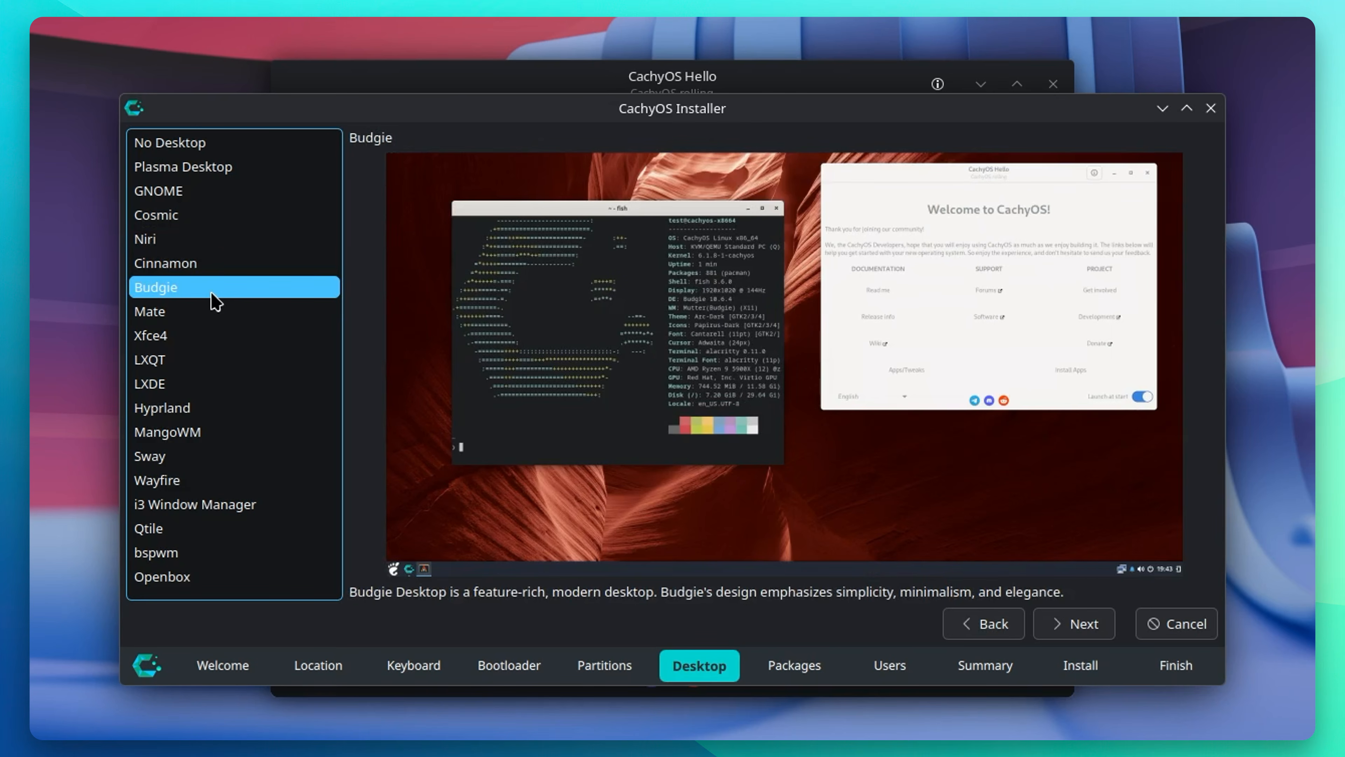
{"action": "left_click", "coordinate": [211, 318]}
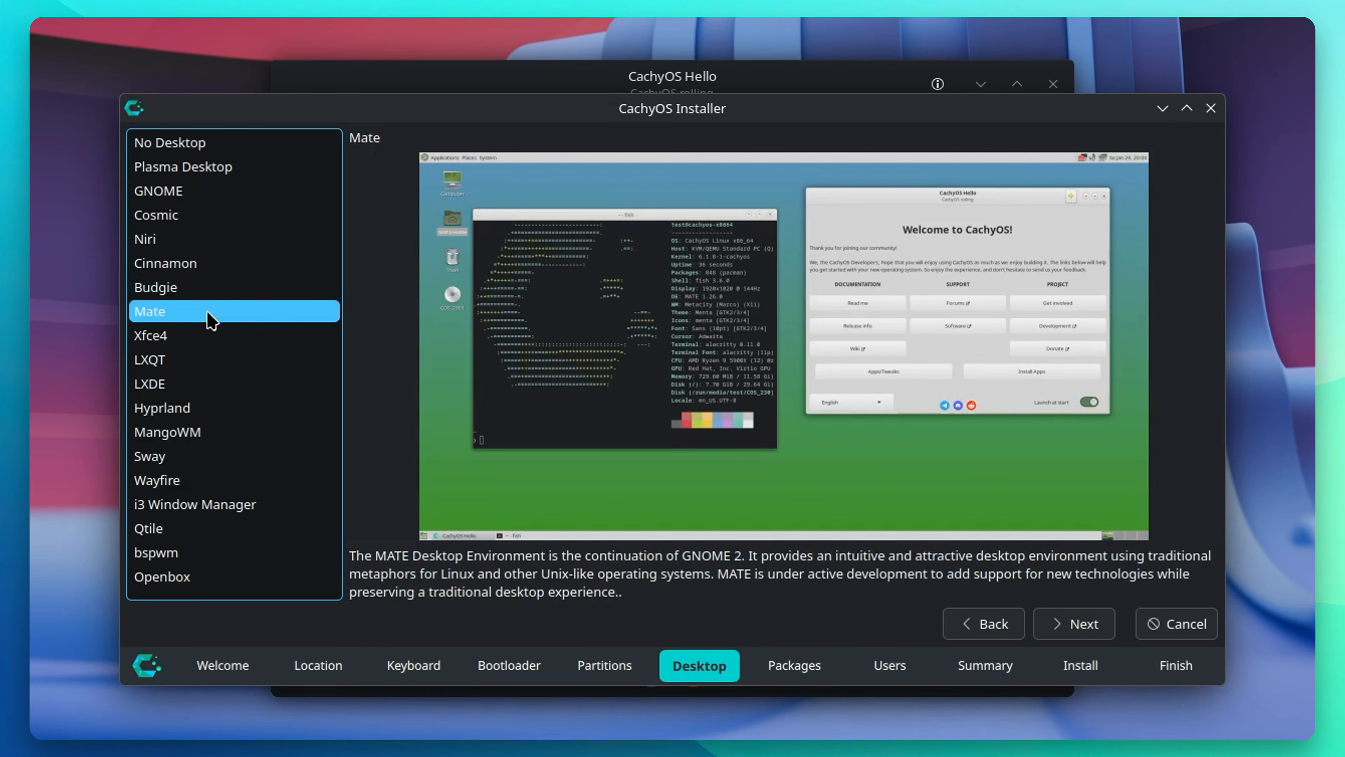
{"action": "left_click", "coordinate": [209, 335]}
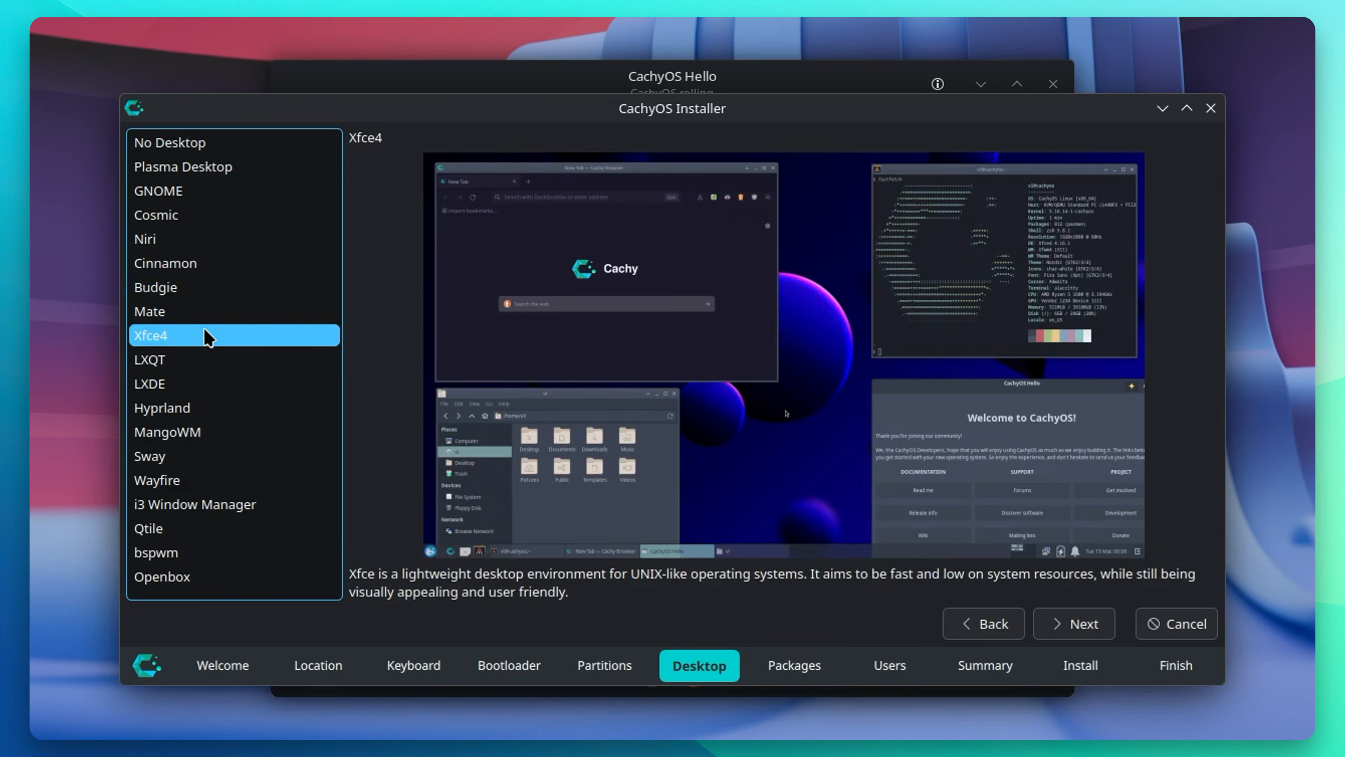
{"action": "left_click", "coordinate": [202, 356]}
{"action": "left_click", "coordinate": [207, 385]}
Step: Preview Hyprland, MangoWM, Sway, Wayfire, i3, Qtile, bspwm and Openbox
{"action": "left_click", "coordinate": [215, 414]}
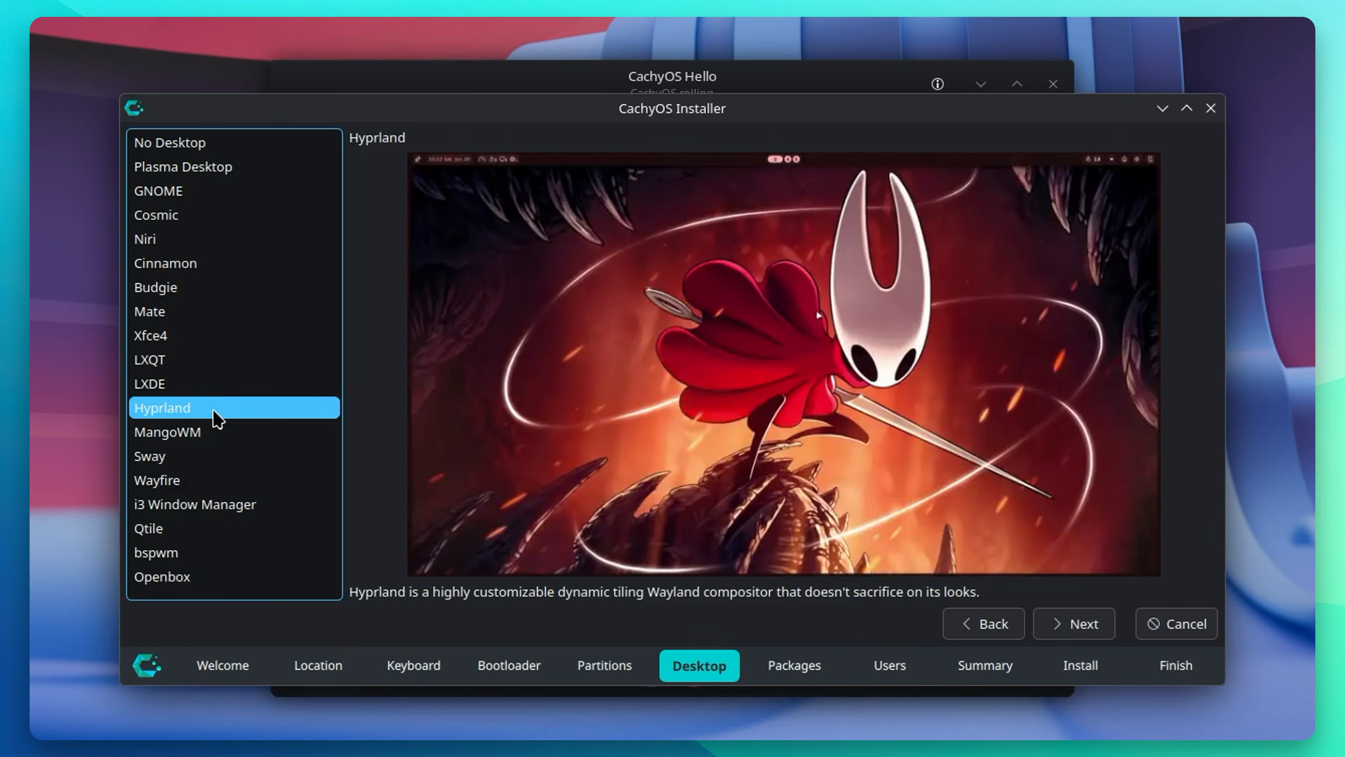
{"action": "left_click", "coordinate": [241, 435]}
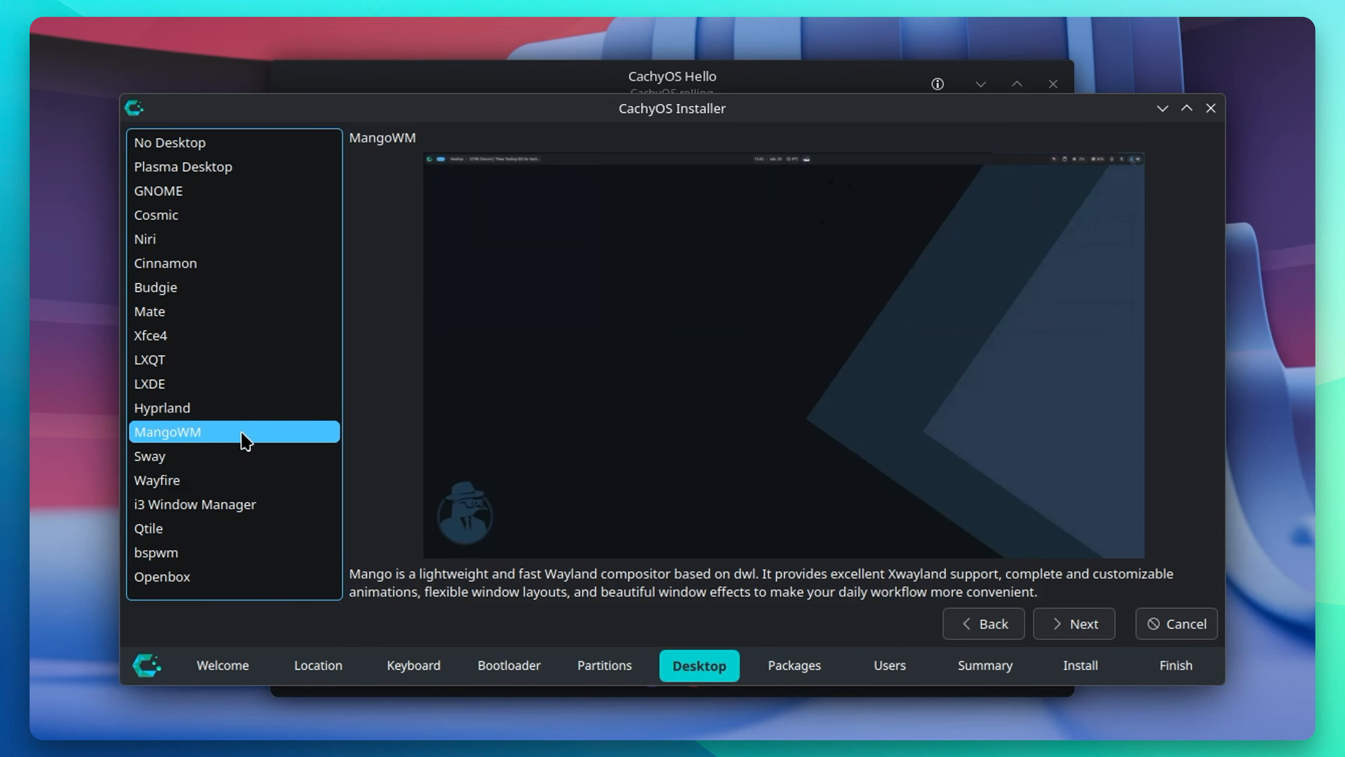
{"action": "left_click", "coordinate": [247, 462]}
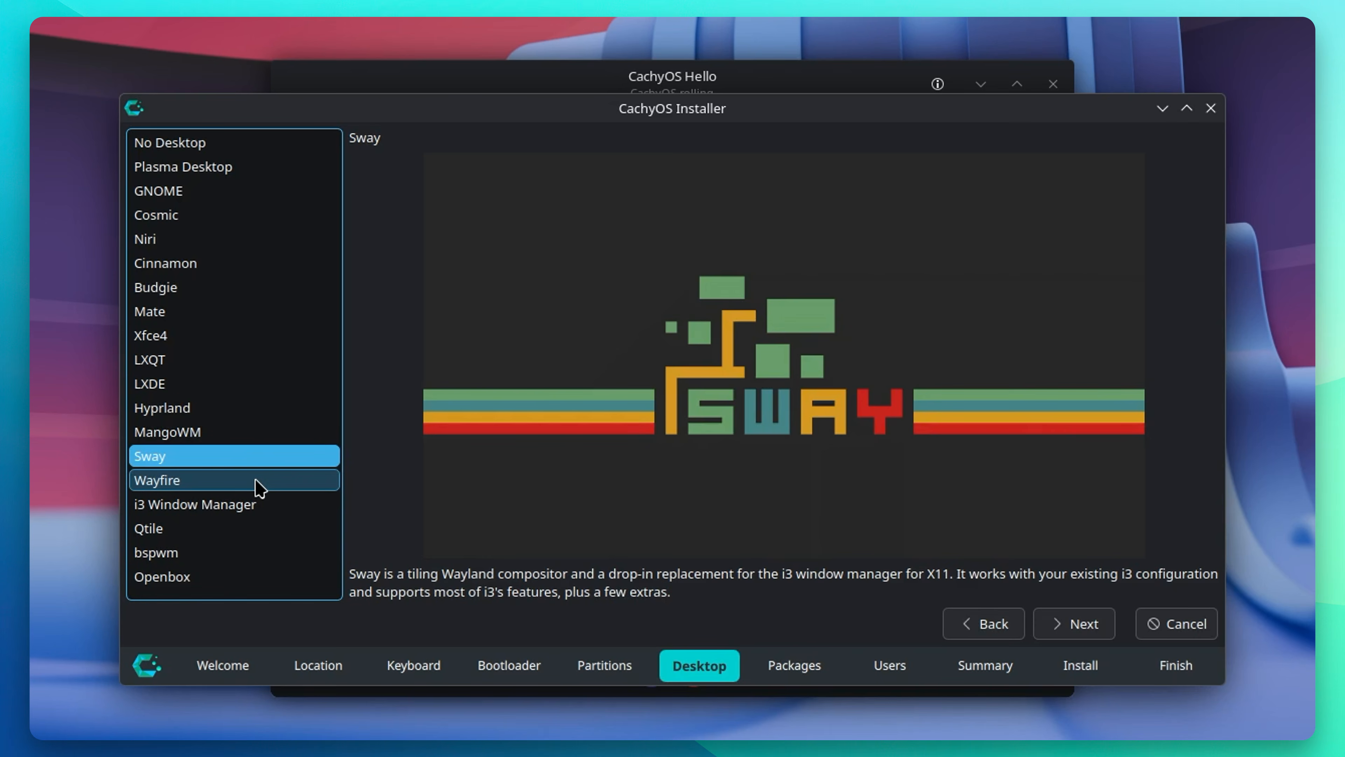
{"action": "left_click", "coordinate": [256, 486]}
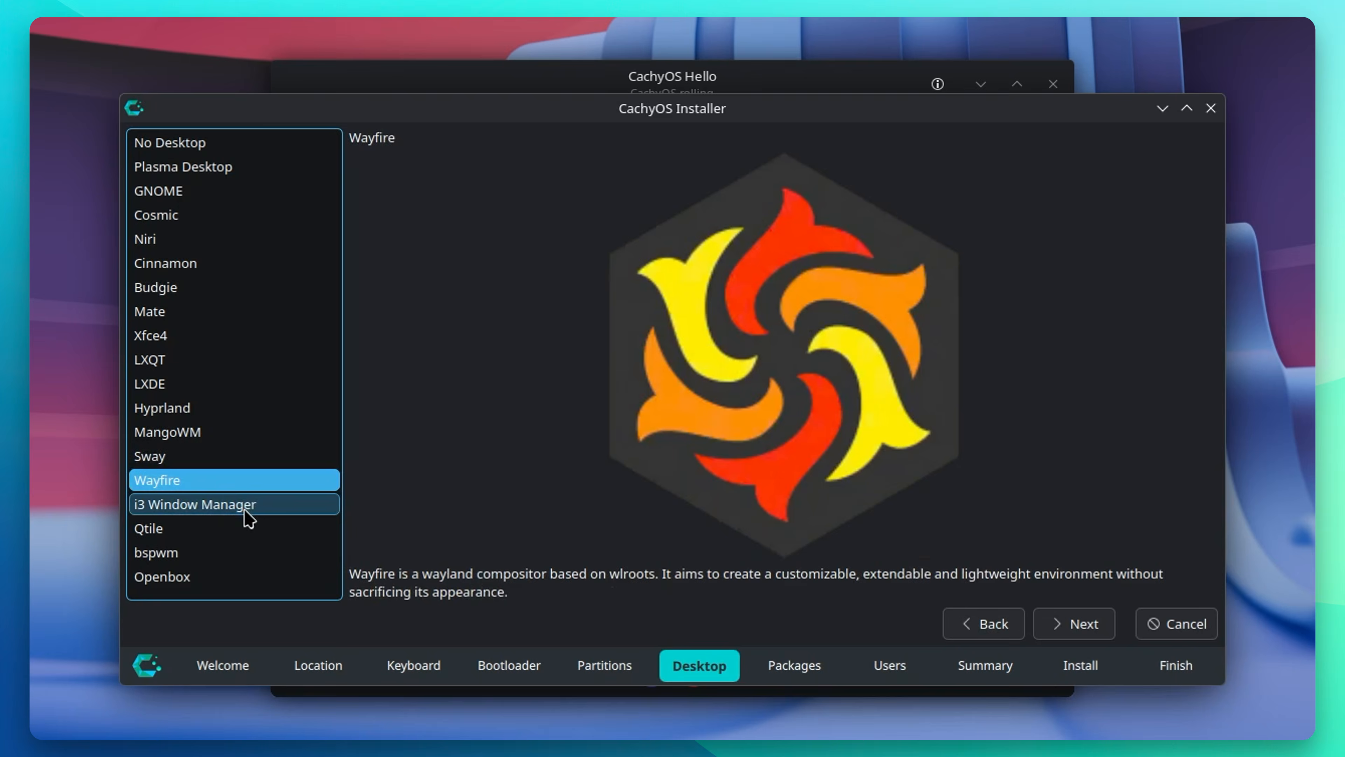
{"action": "left_click", "coordinate": [245, 512]}
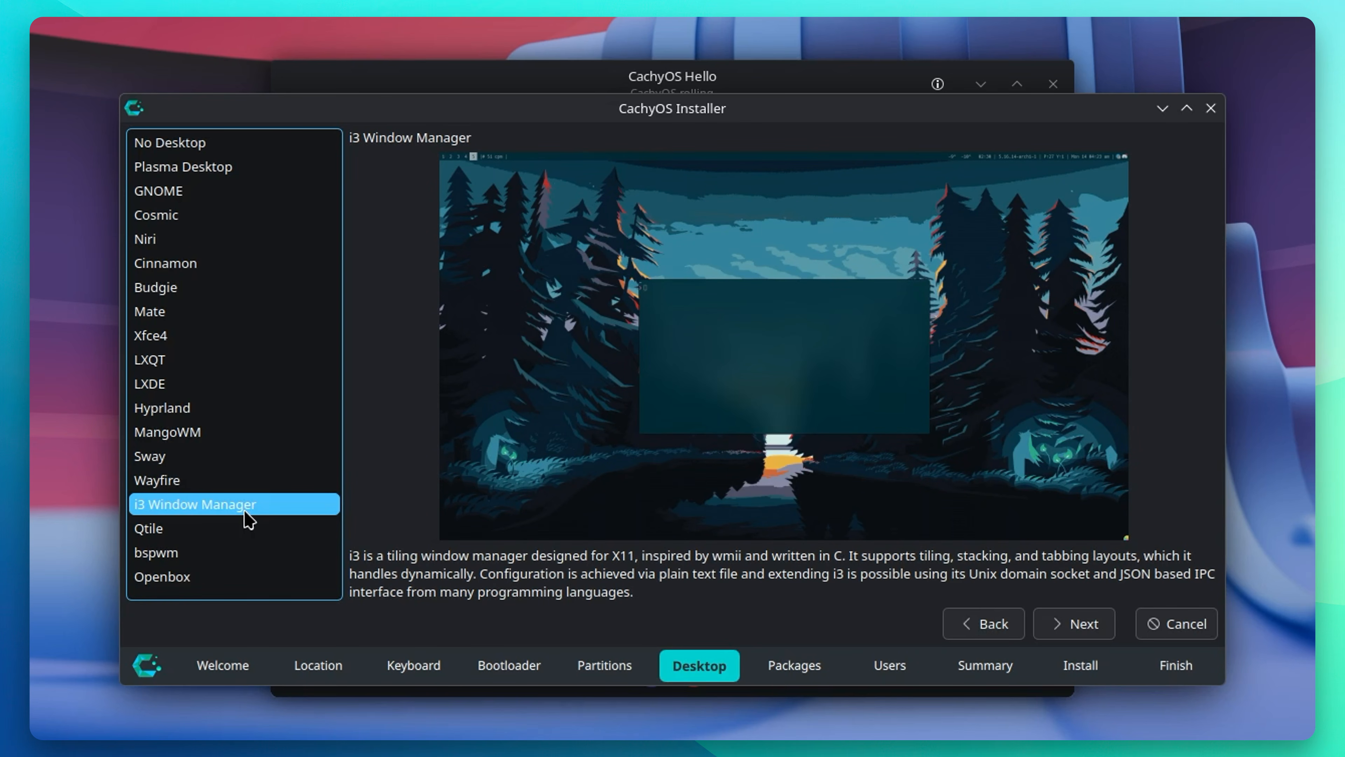
{"action": "left_click", "coordinate": [229, 540]}
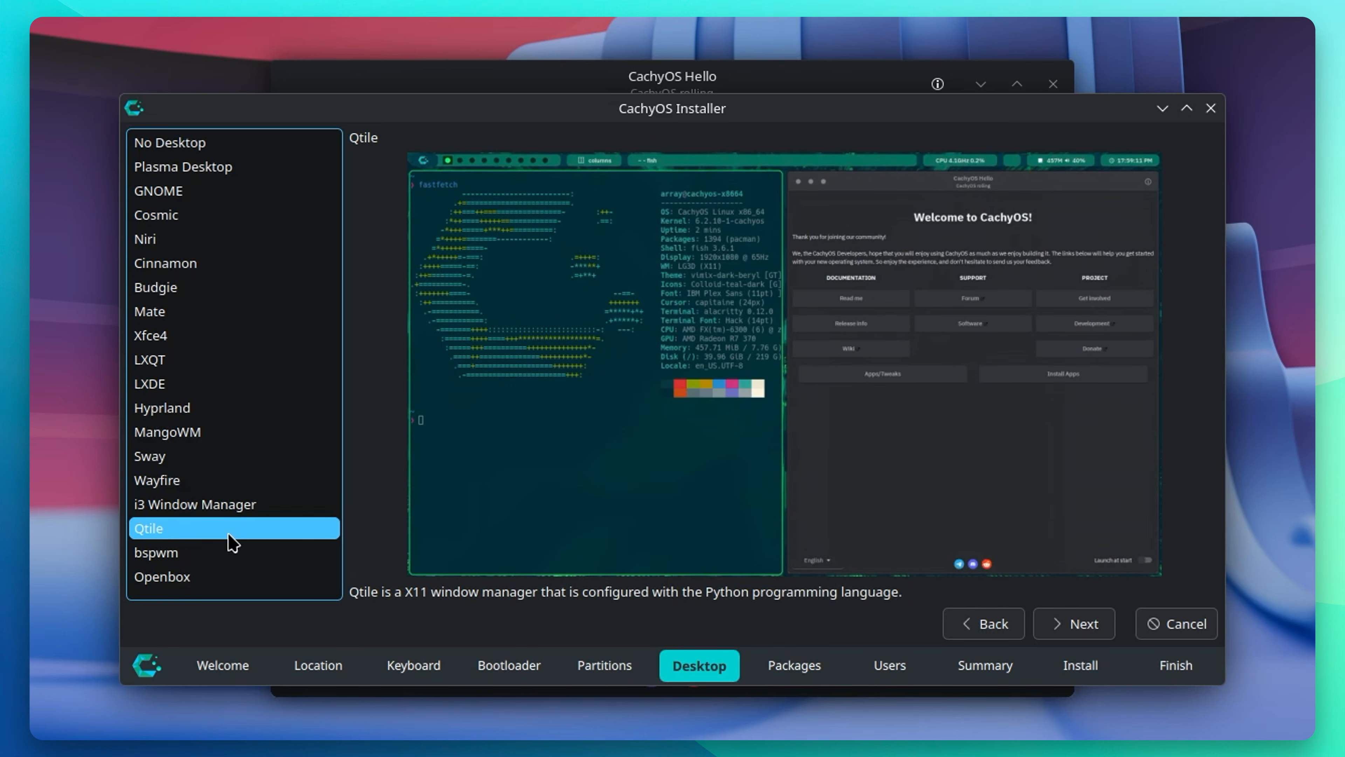
{"action": "left_click", "coordinate": [278, 551]}
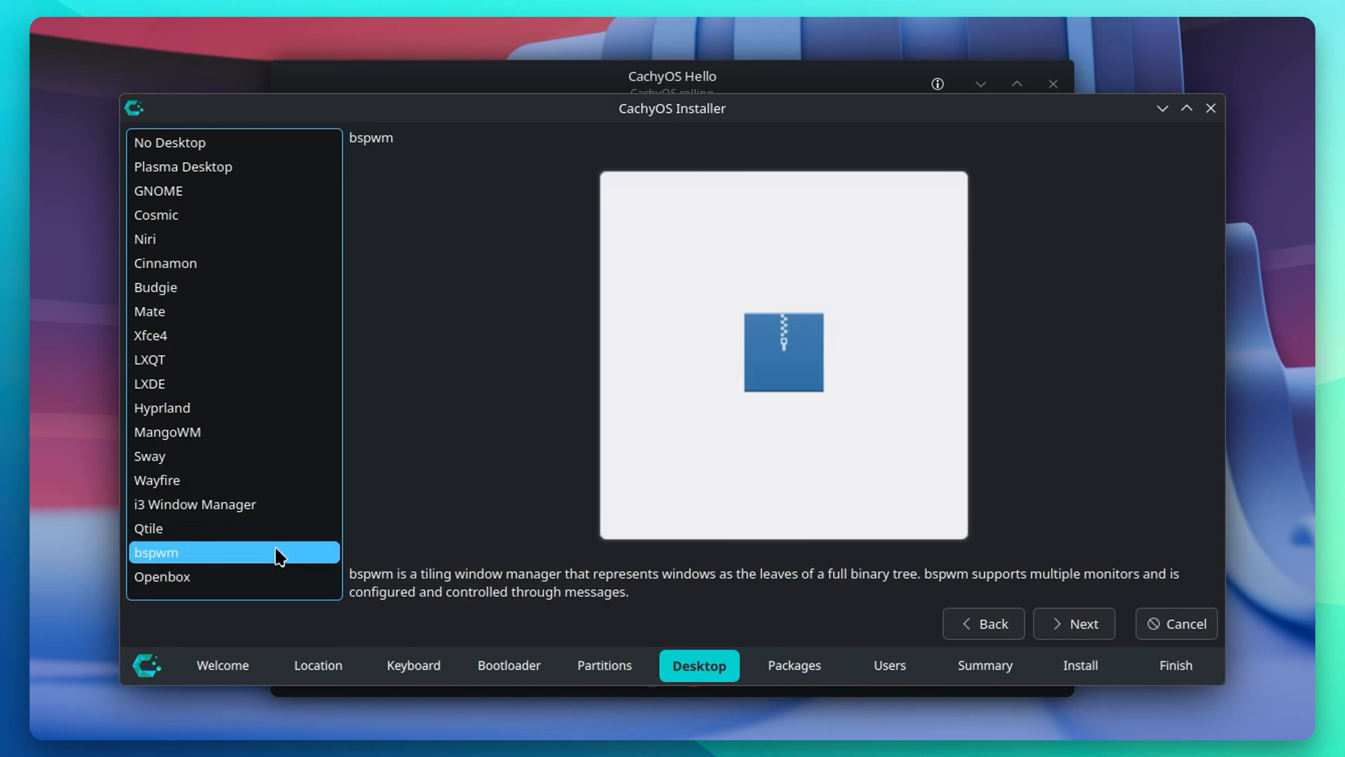
{"action": "left_click", "coordinate": [274, 573]}
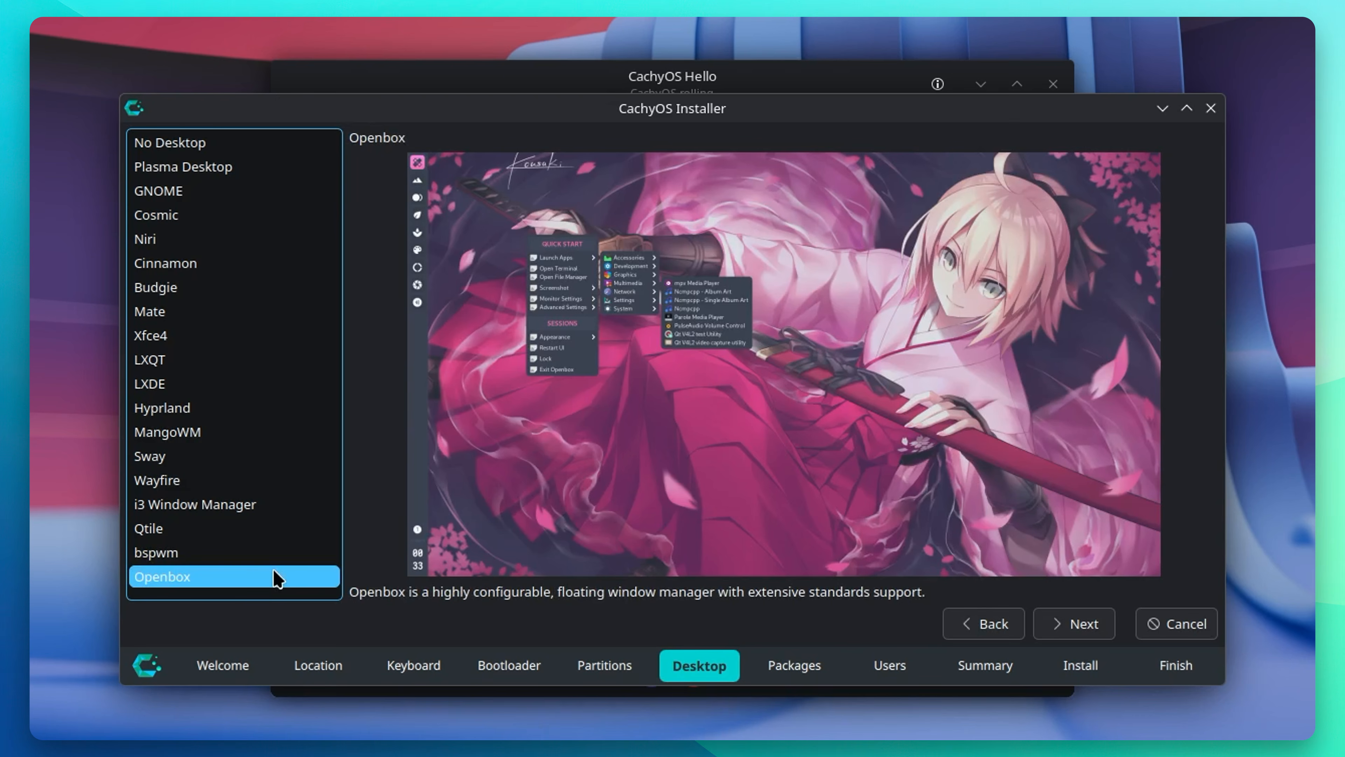
Step: Pick Hyprland and deselect the Firefox and language additional package
{"action": "left_click", "coordinate": [265, 407]}
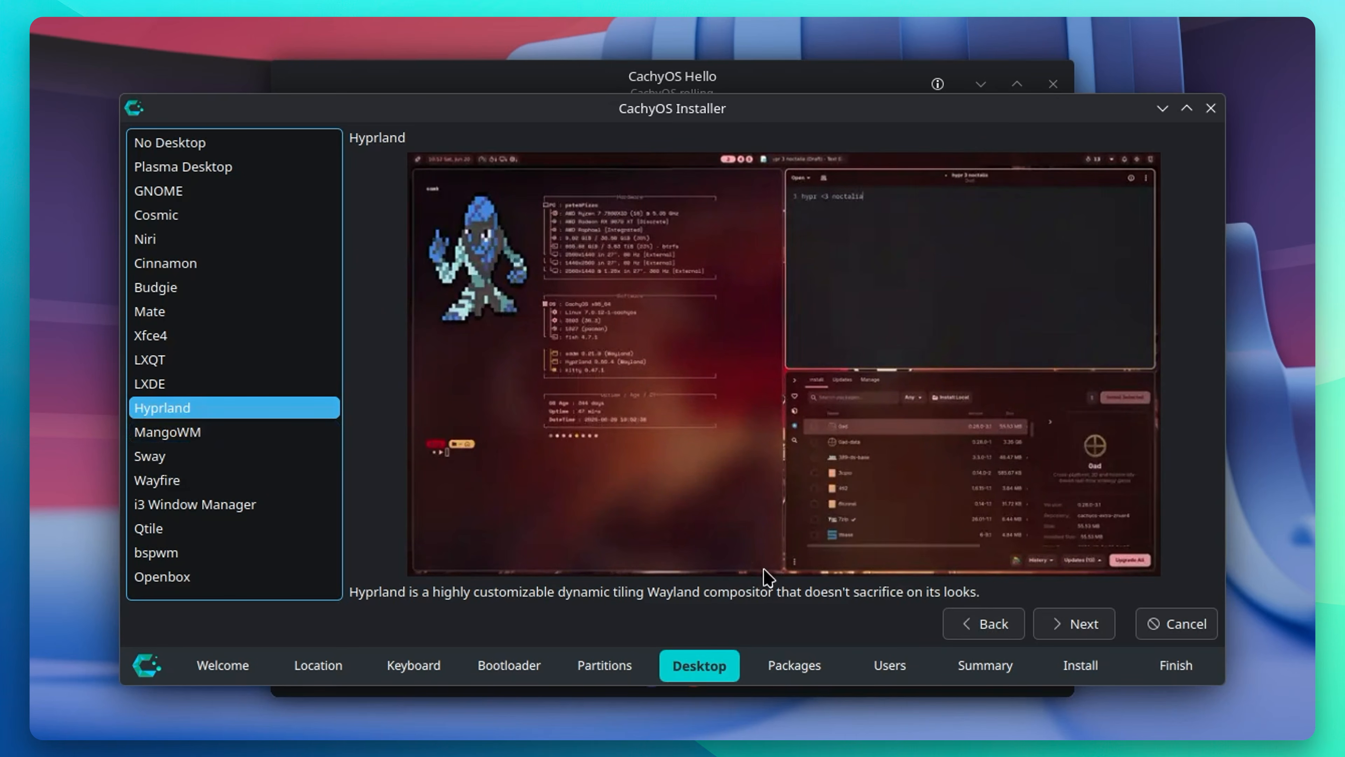
{"action": "left_click", "coordinate": [1083, 625]}
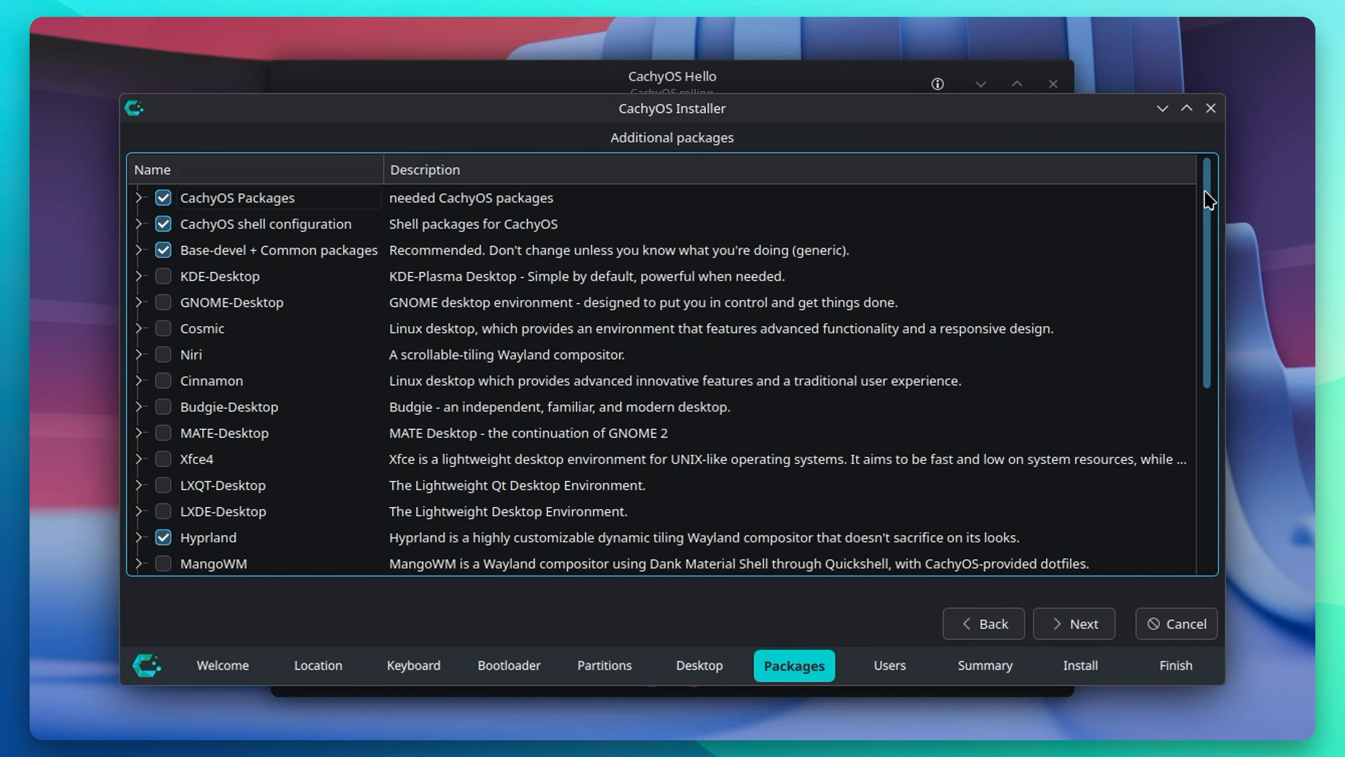
{"action": "left_click_drag", "start_coordinate": [1208, 195], "coordinate": [1236, 375]}
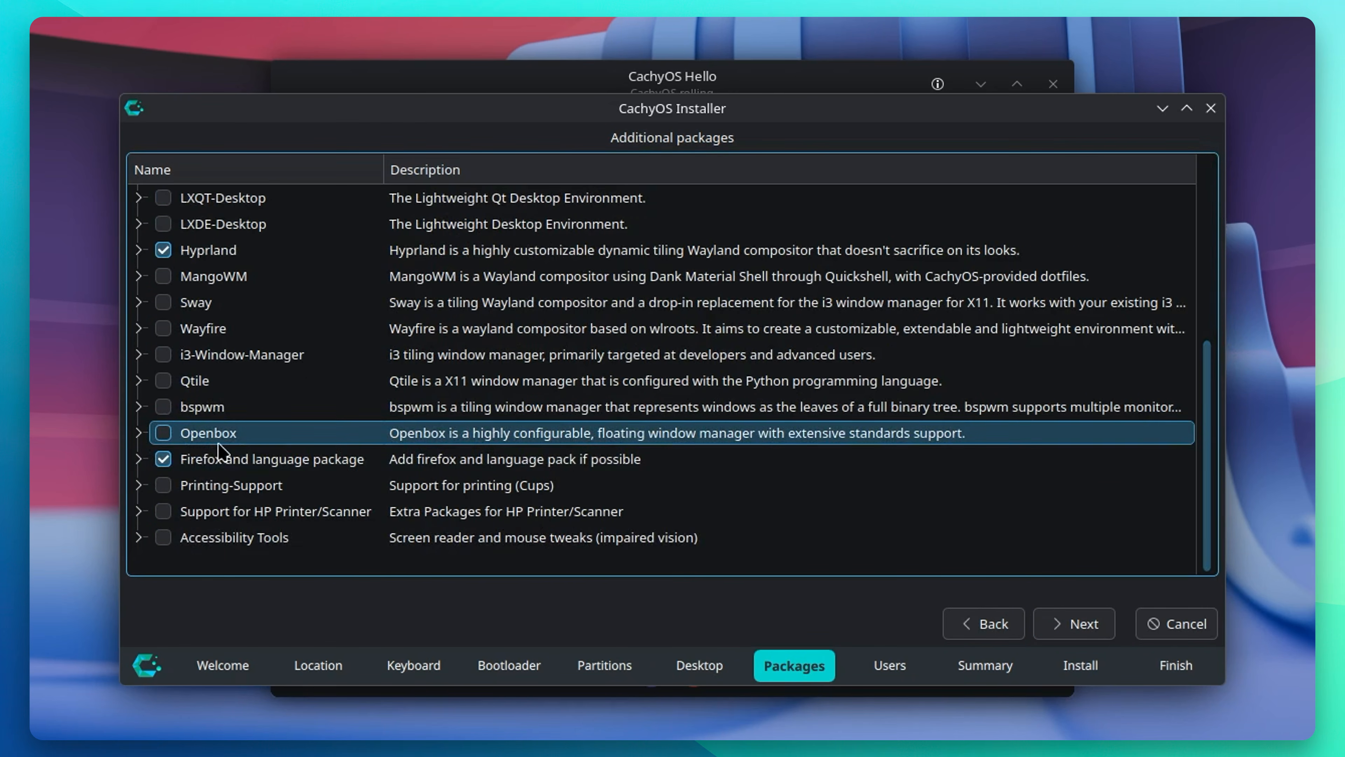
{"action": "left_click", "coordinate": [162, 459]}
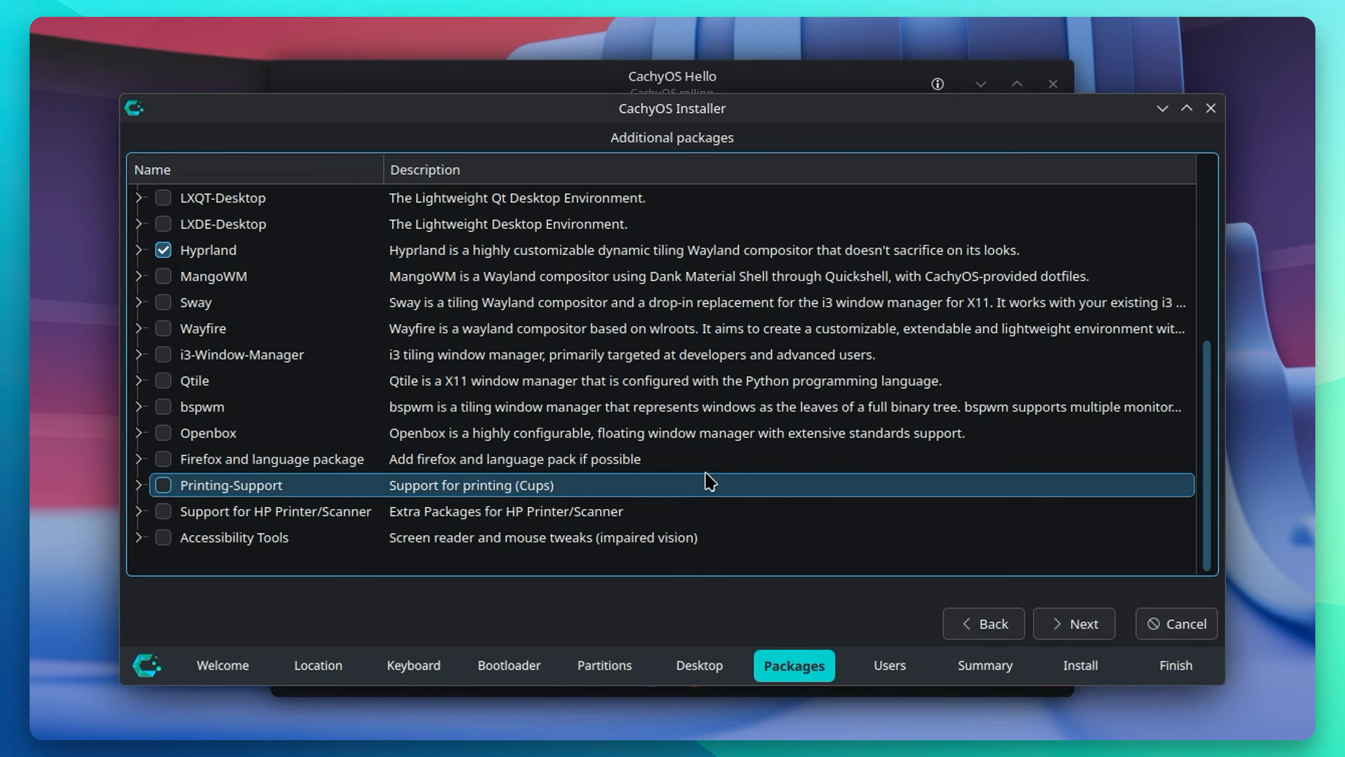
{"action": "left_click", "coordinate": [1083, 628]}
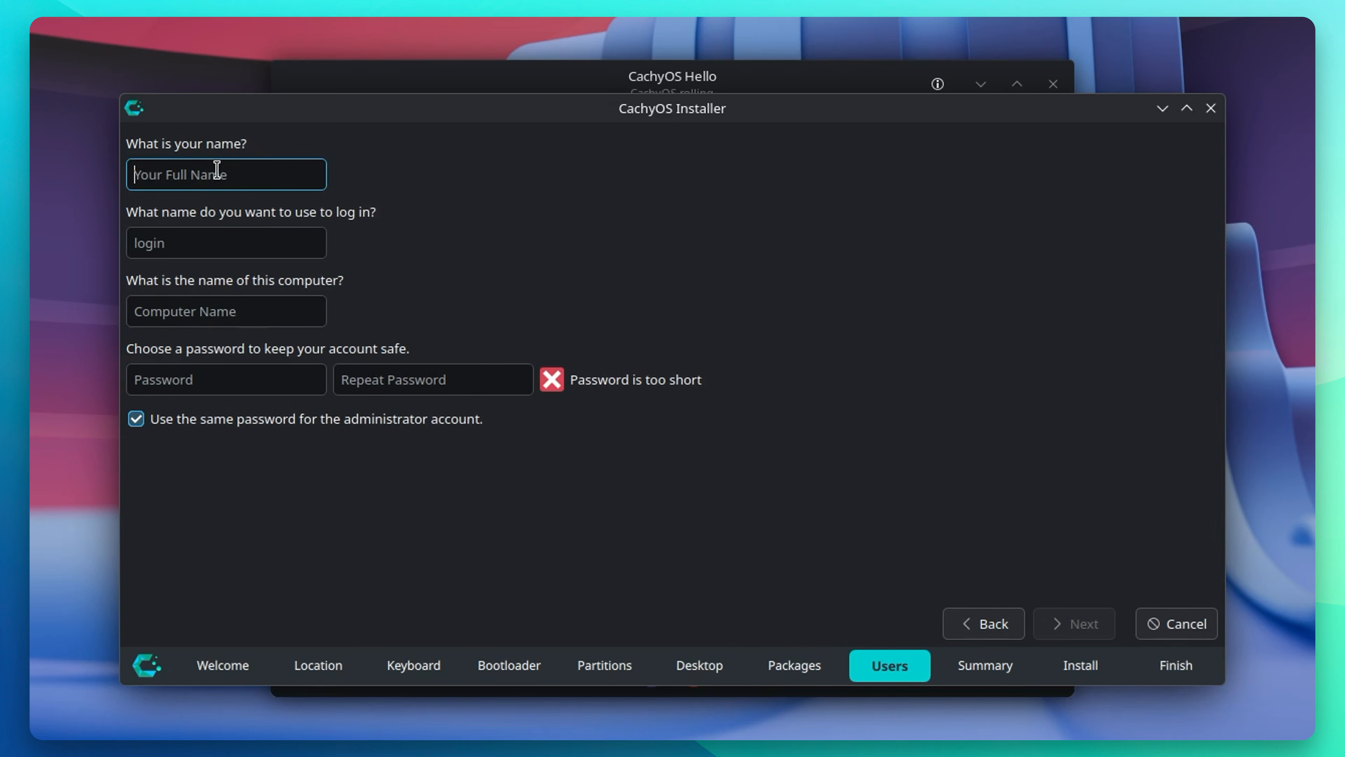
Step: Enter the user's full name and a custom computer name
{"action": "type", "text": "Chris"}
{"action": "key", "text": "Tab"}
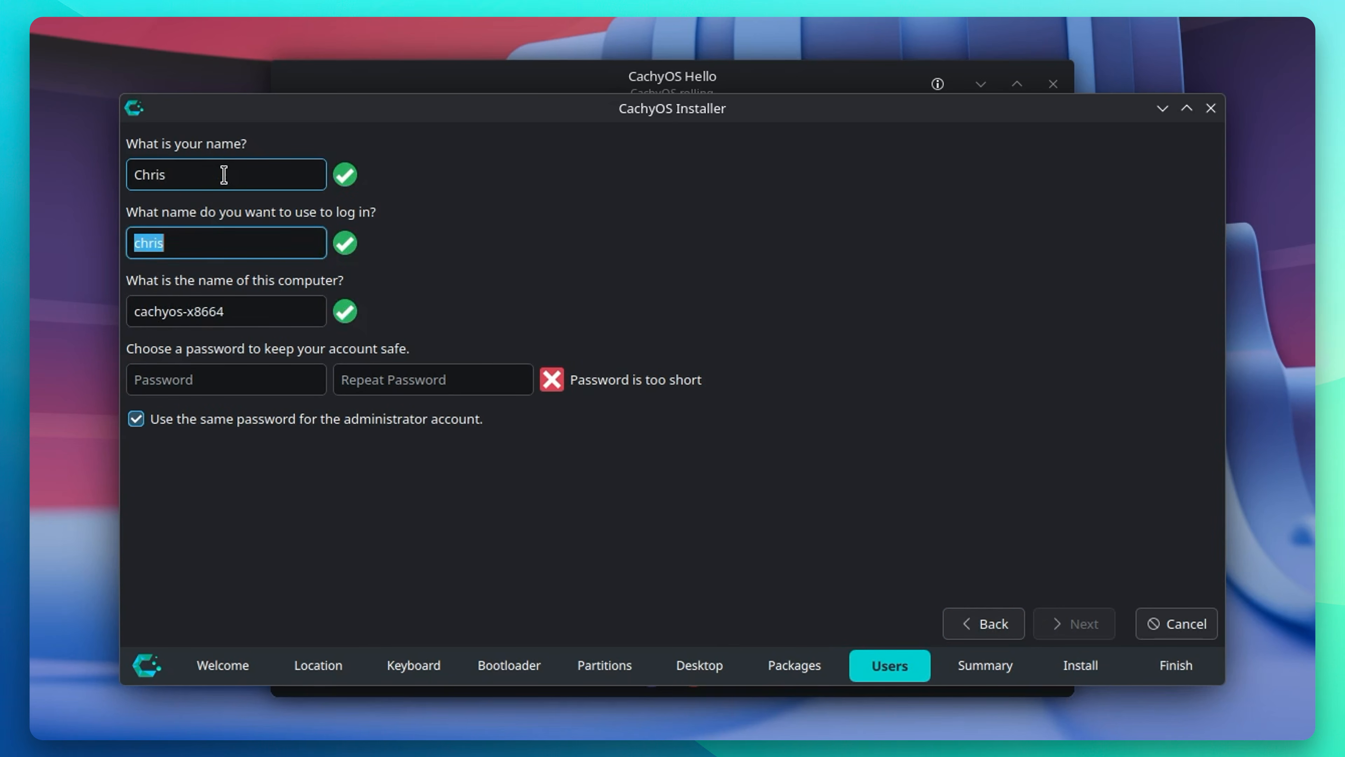
{"action": "key", "text": "Tab"}
{"action": "type", "text": "chris-capture"}
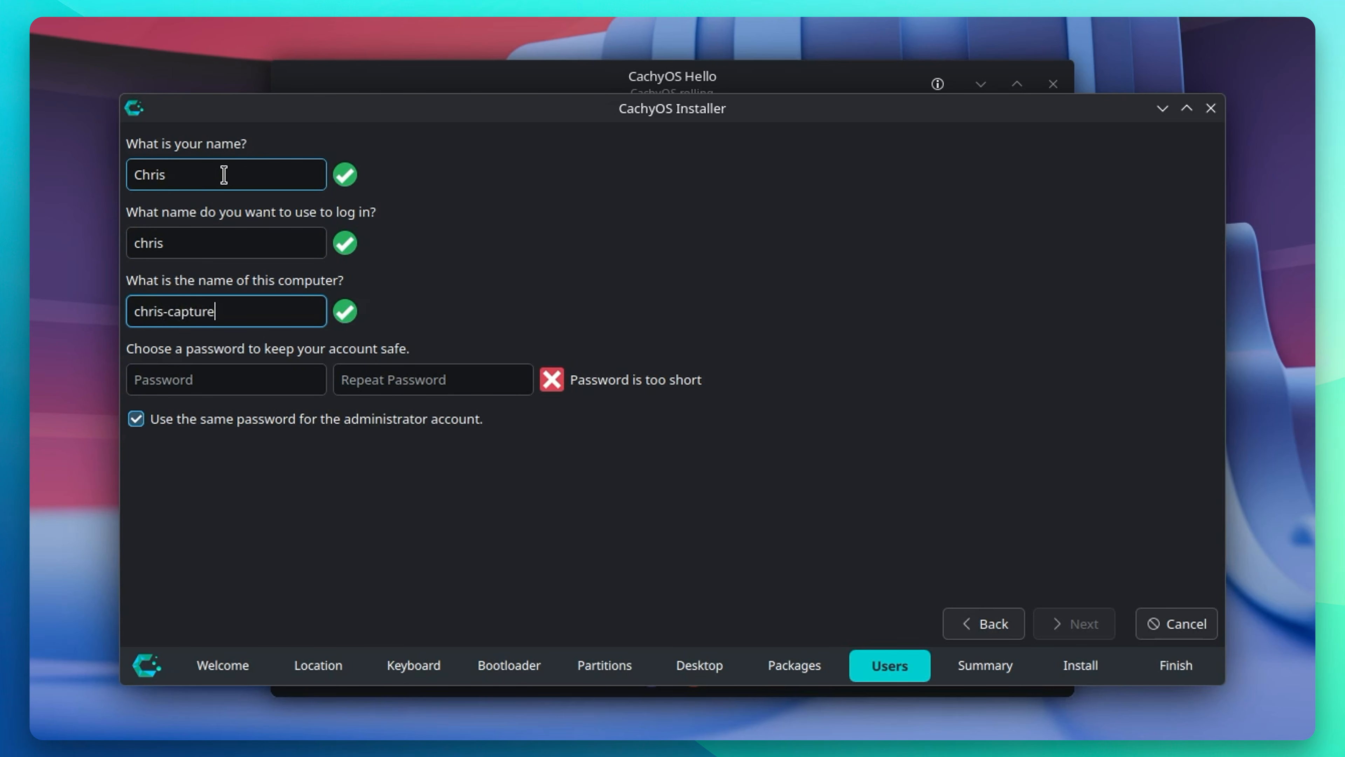
Step: Set the account password, repeat it to match, and continue to the Summary
{"action": "left_click", "coordinate": [153, 380]}
{"action": "type", "text": "password12"}
{"action": "key", "text": "Tab"}
{"action": "type", "text": "password12"}
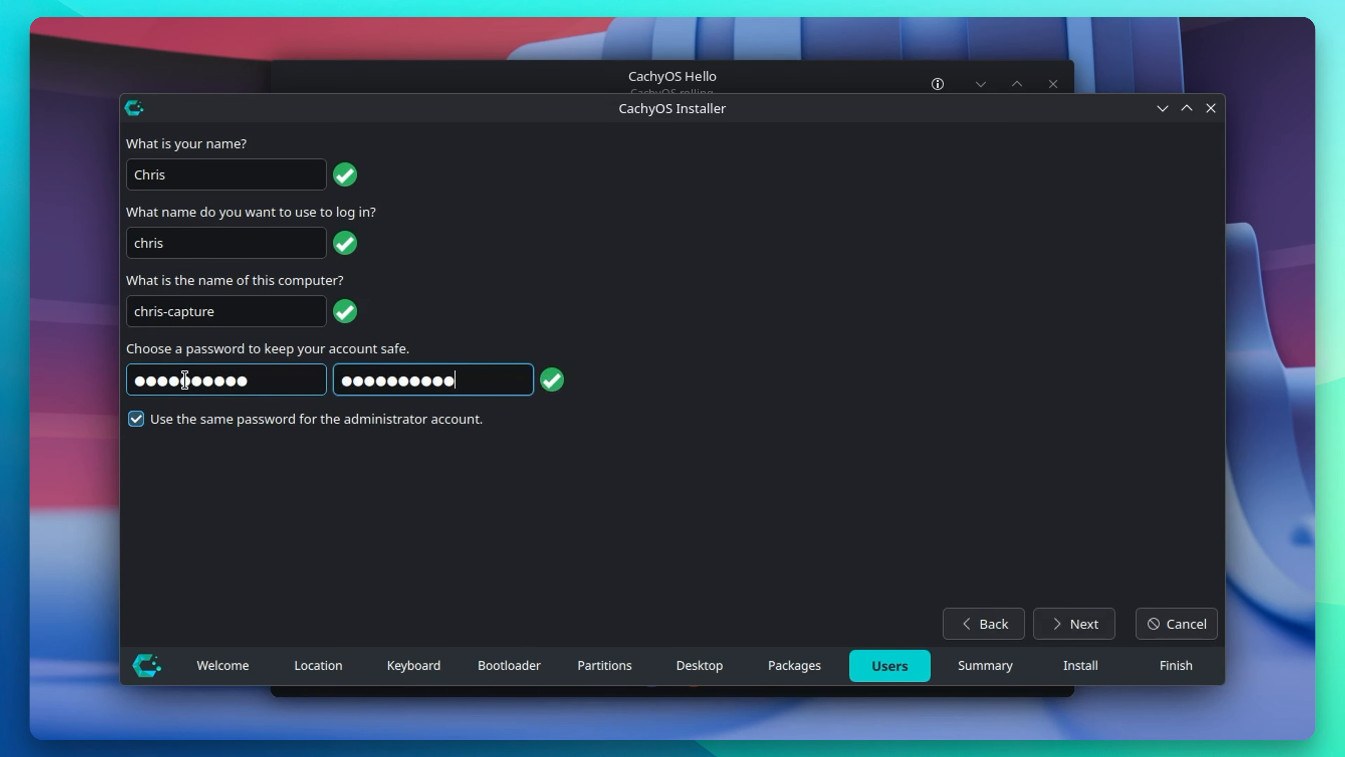
{"action": "left_click", "coordinate": [1073, 611]}
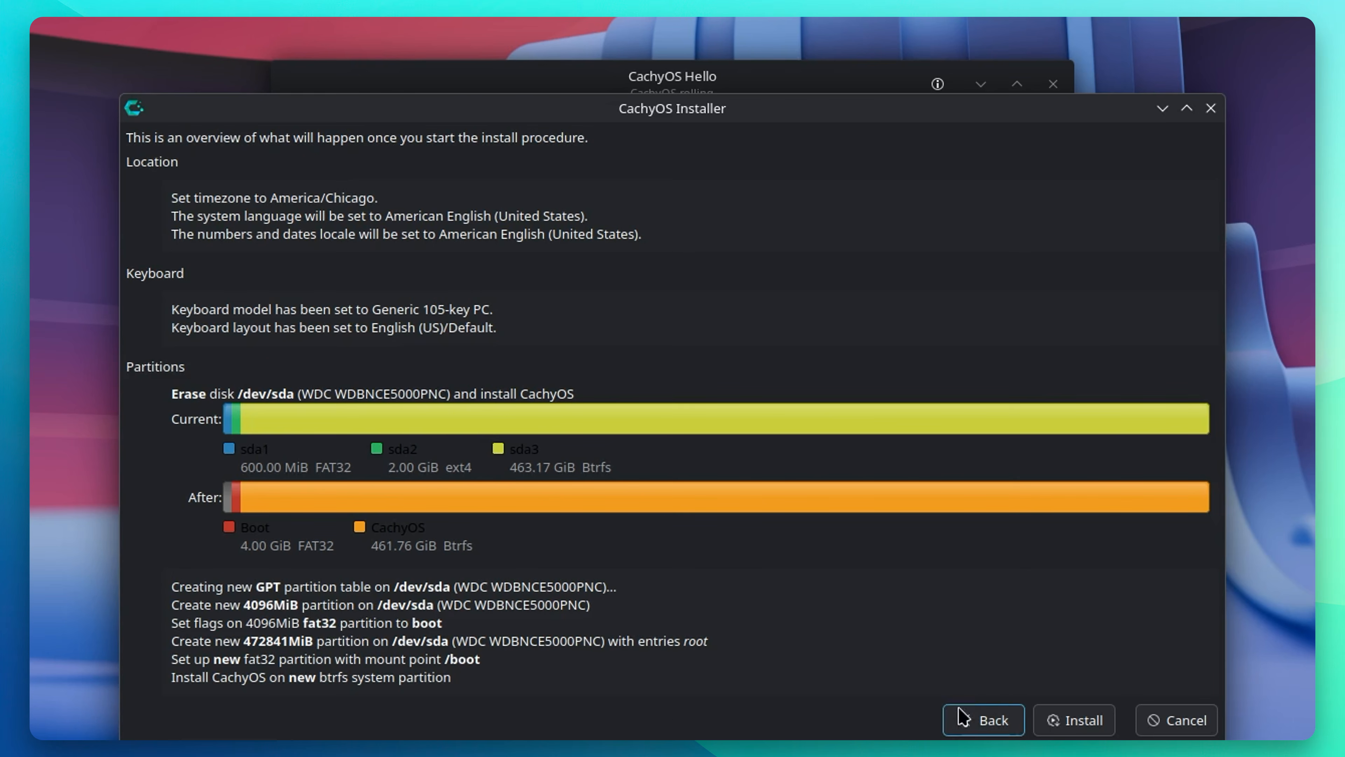
Step: Start the installation and confirm the irreversible disk changes with Install Now
{"action": "left_click", "coordinate": [1091, 721]}
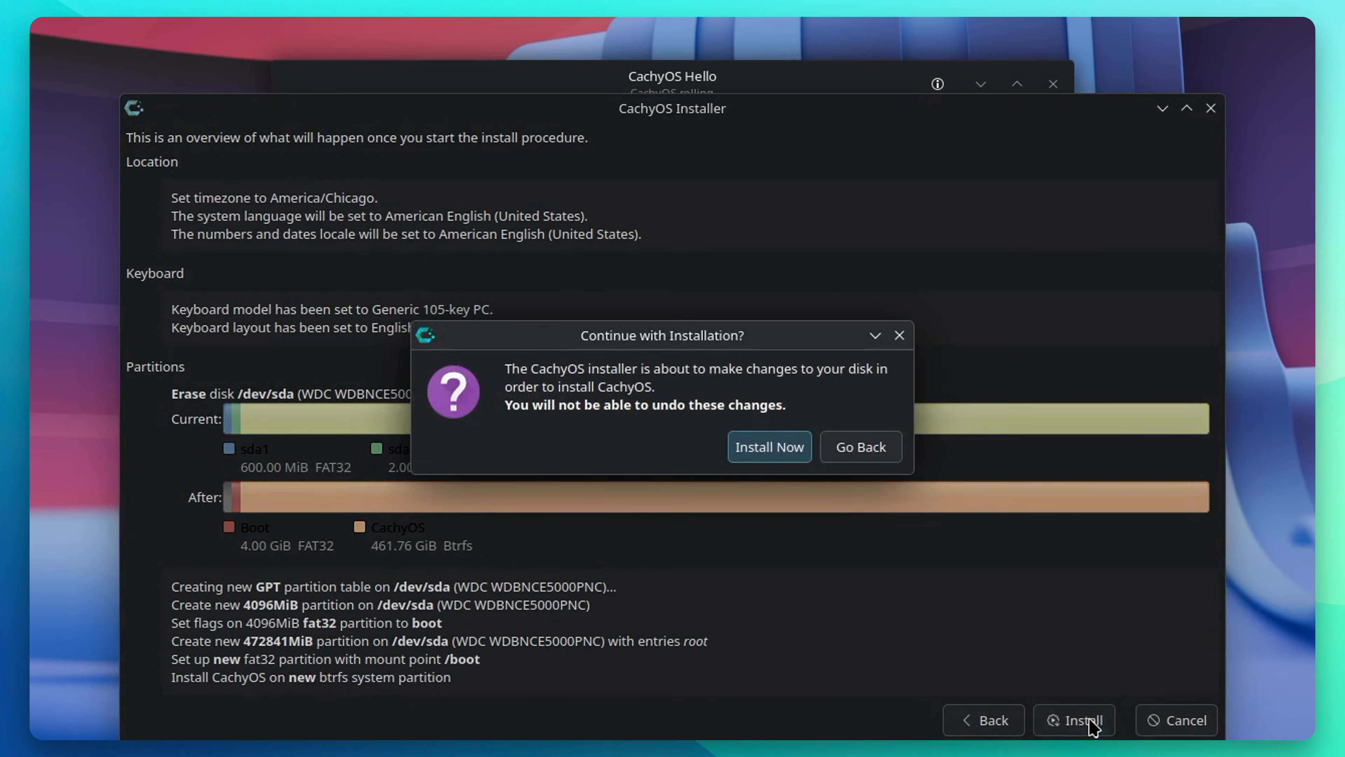
{"action": "left_click", "coordinate": [765, 446]}
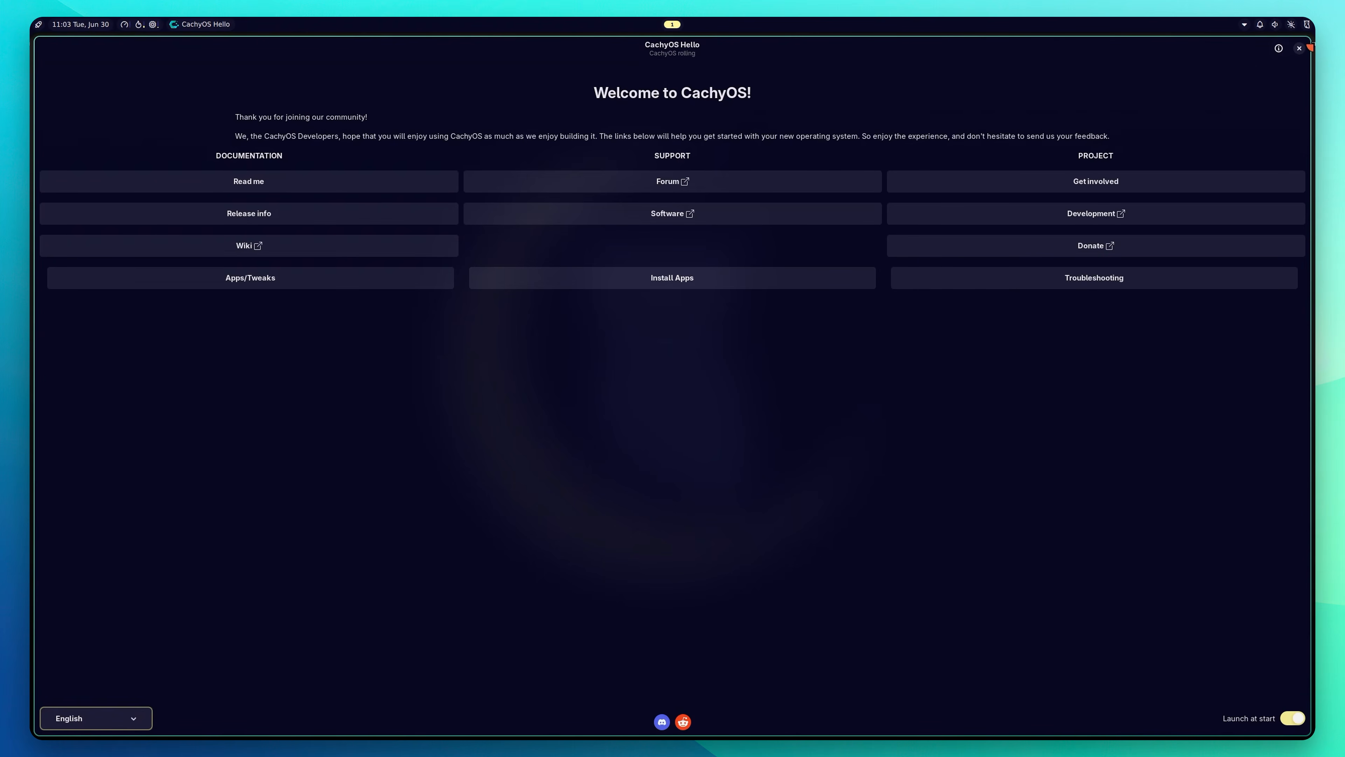
Step: Close CachyOS Hello and start Alacritty from the app launcher
{"action": "left_click", "coordinate": [1299, 49]}
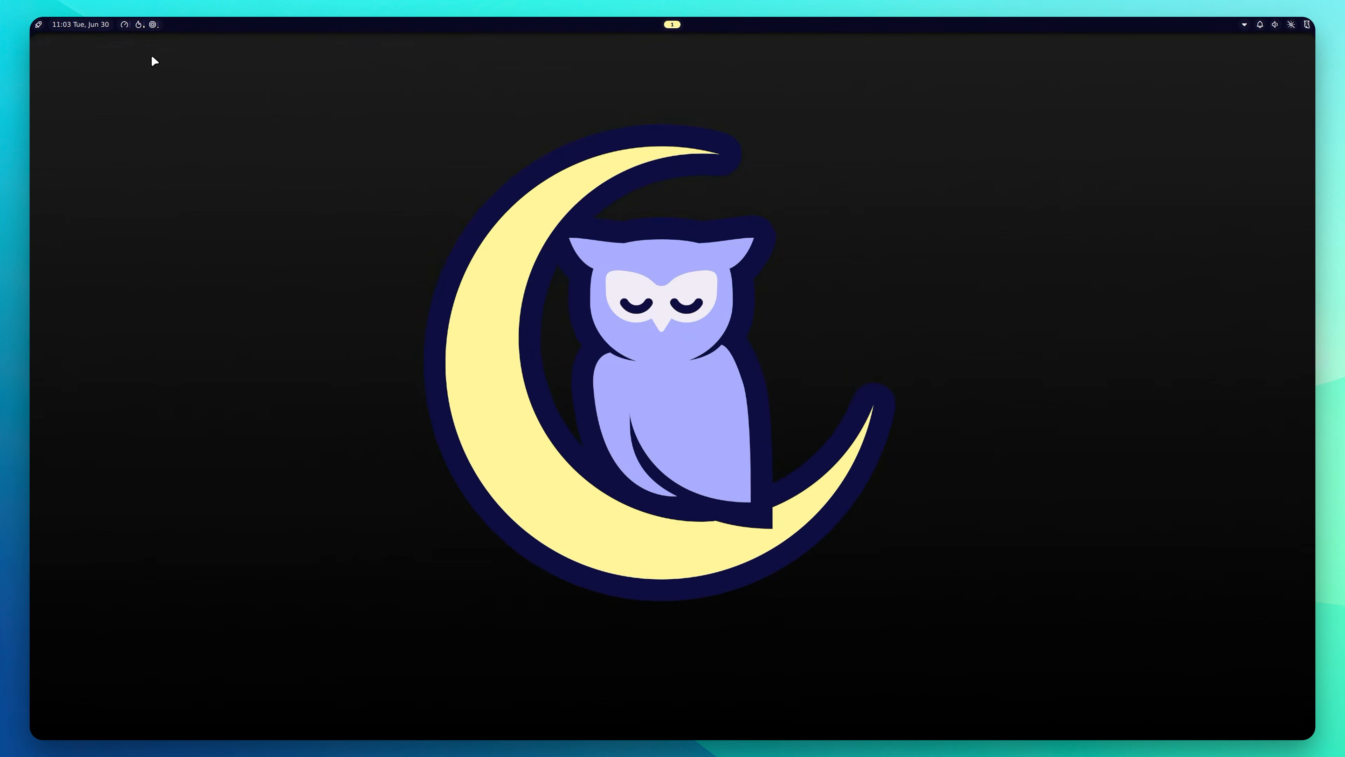
{"action": "left_click", "coordinate": [38, 24]}
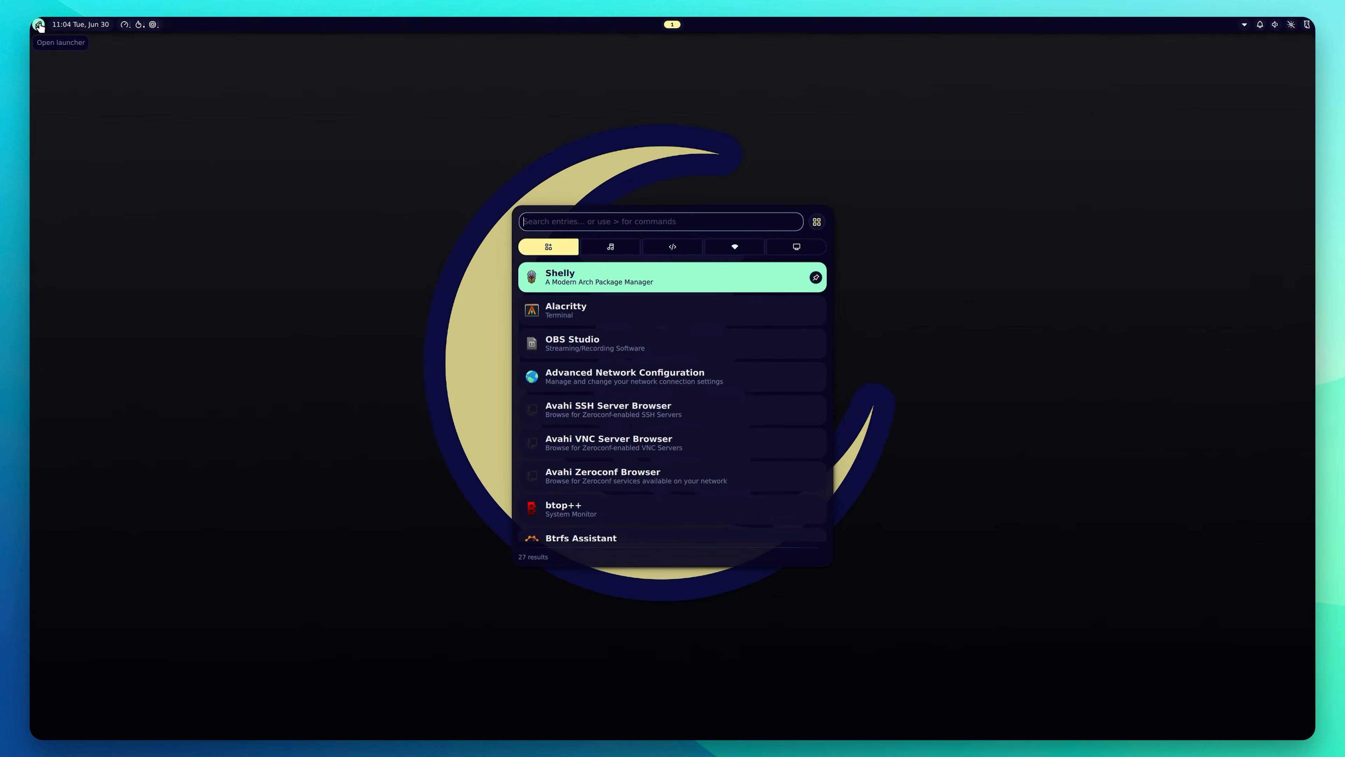
{"action": "left_click", "coordinate": [673, 310]}
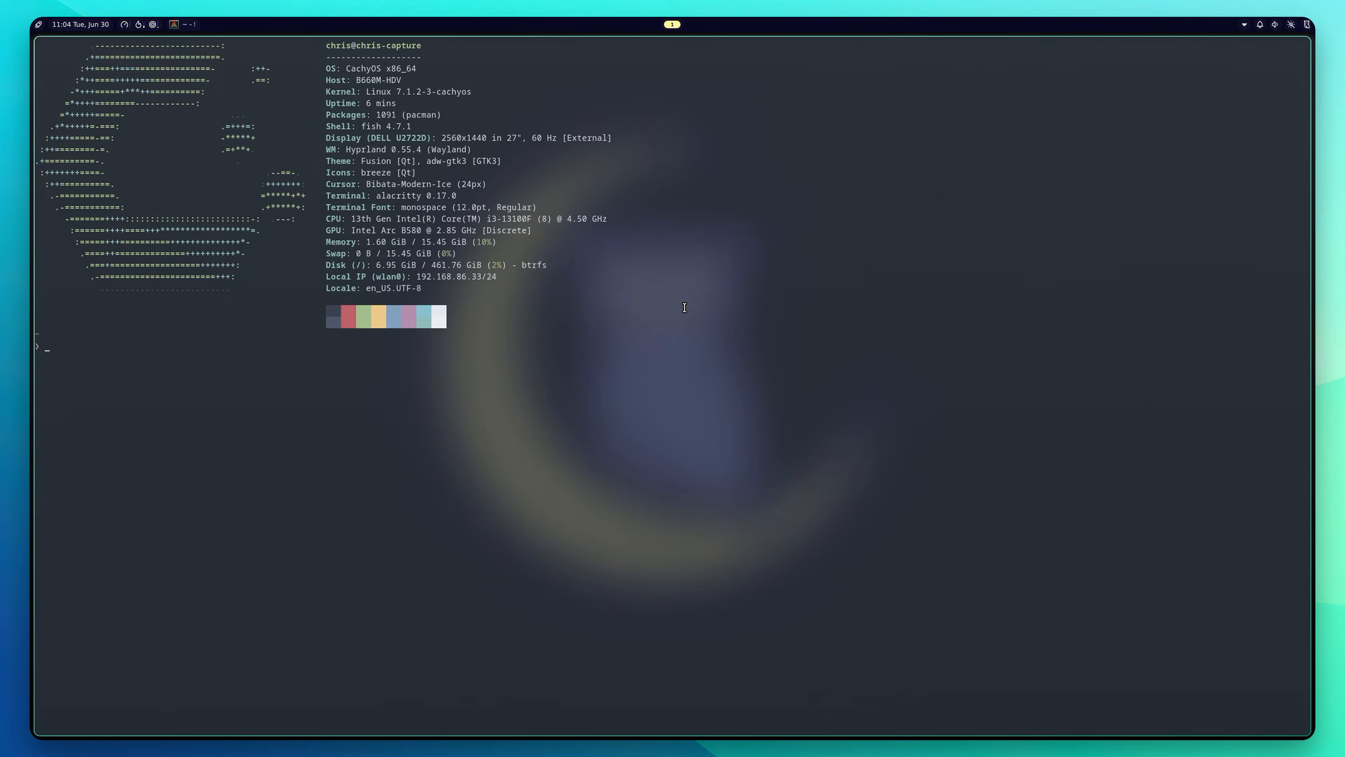
Step: Run sudo pacman -Syu with the sudo password; everything is already up to date
{"action": "type", "text": "sudo pacman -Syu"}
{"action": "key", "text": "Return"}
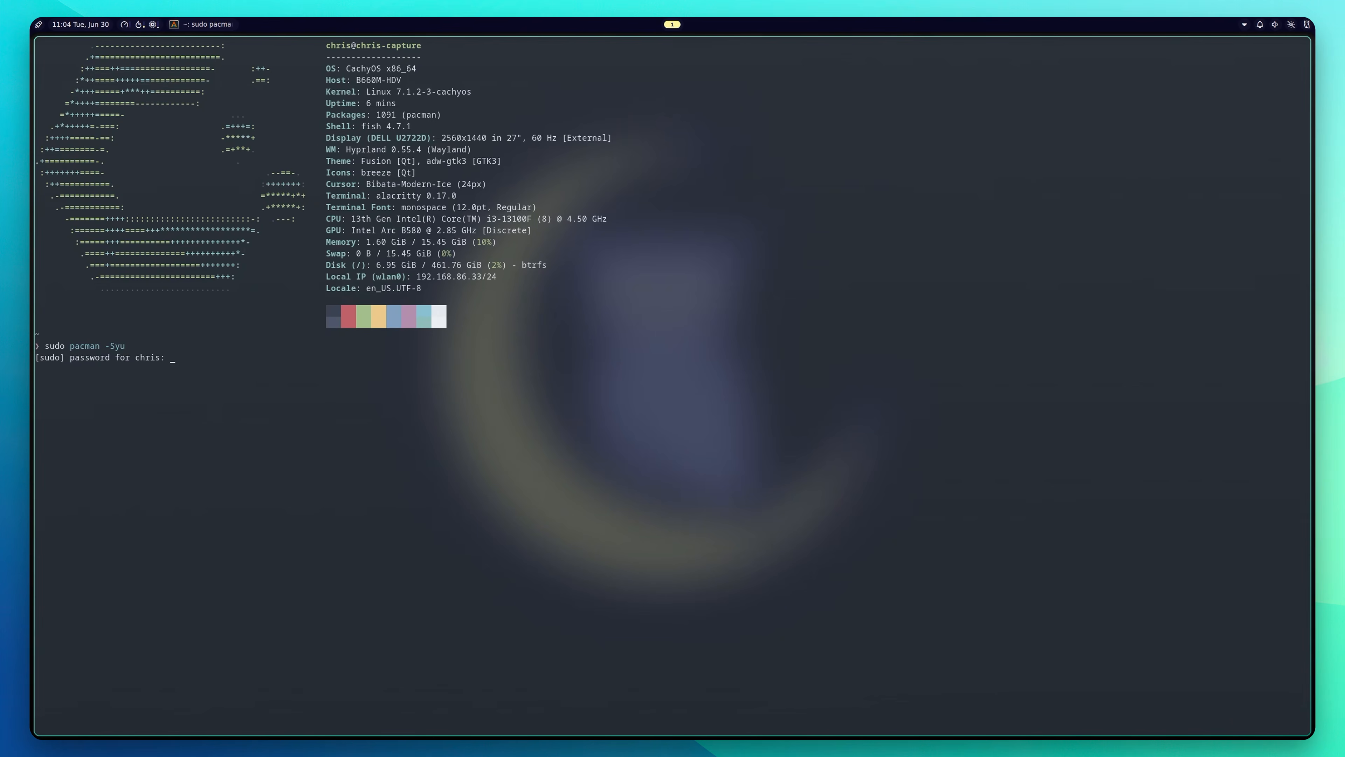
{"action": "key", "text": "Return"}
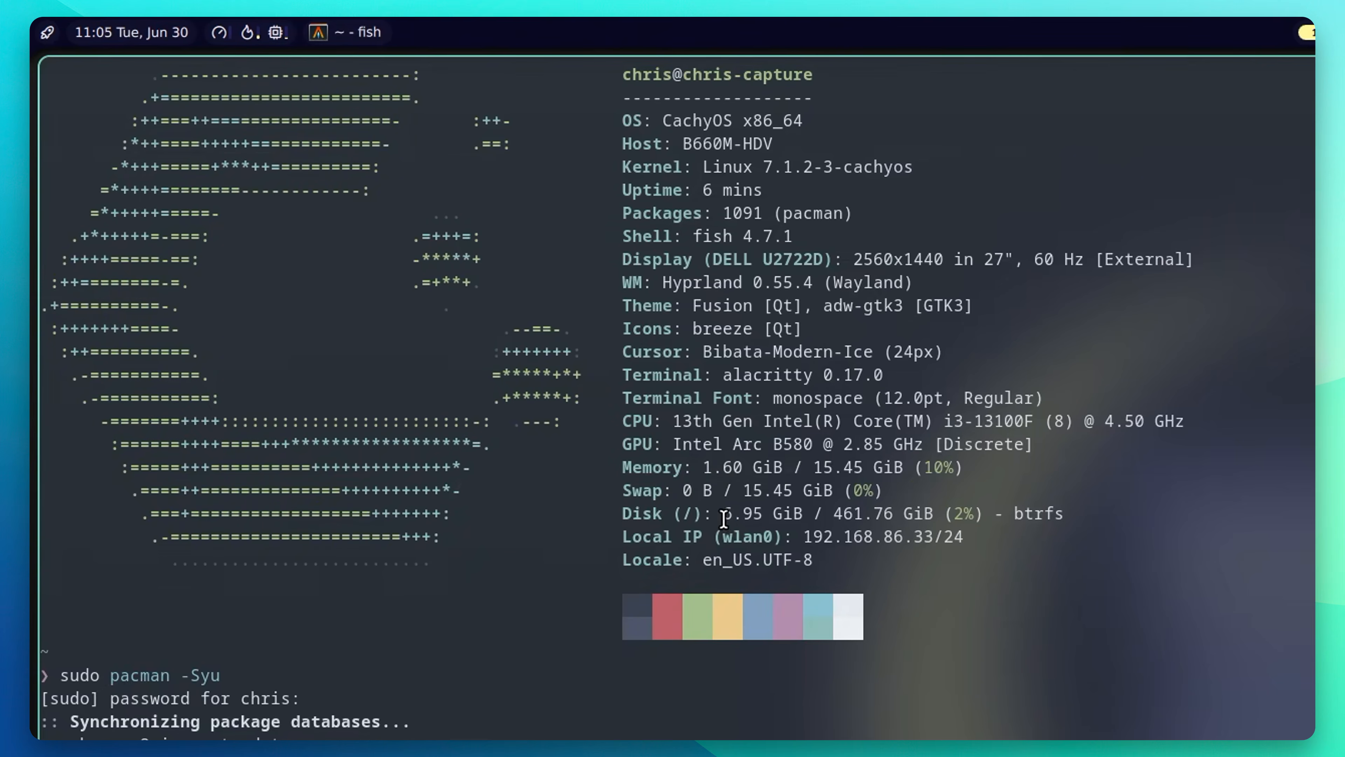
{"action": "left_click_drag", "start_coordinate": [723, 514], "coordinate": [813, 515]}
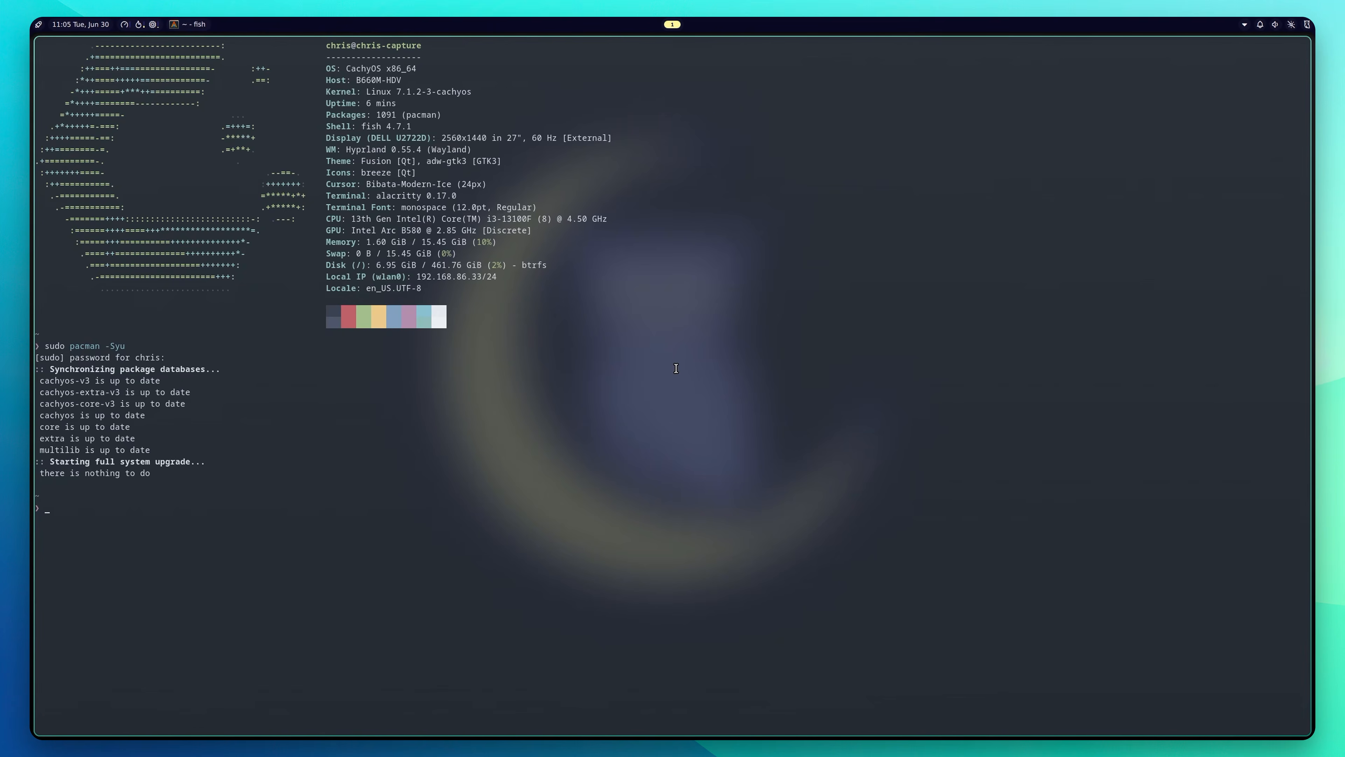
Step: Close Alacritty and open a kitty terminal from the launcher
{"action": "key", "text": "super+q"}
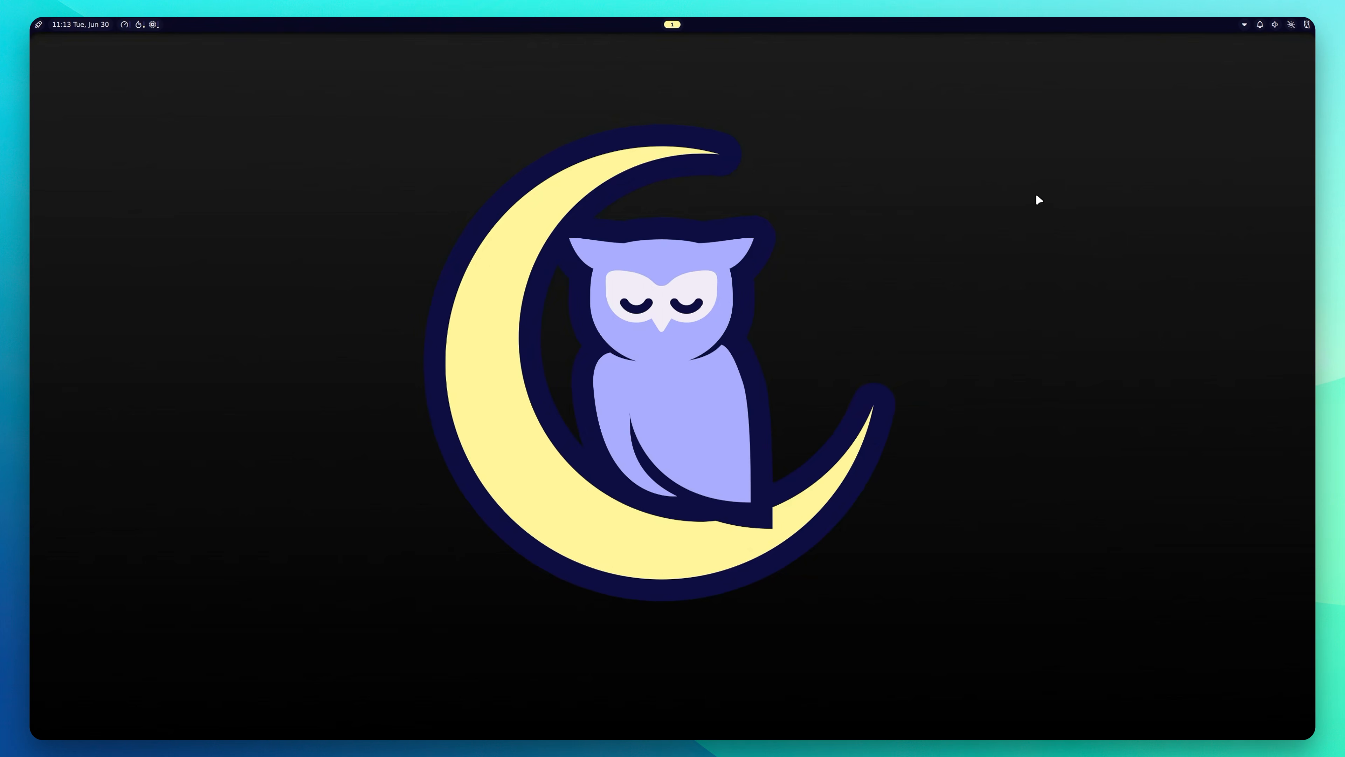
{"action": "key", "text": "super"}
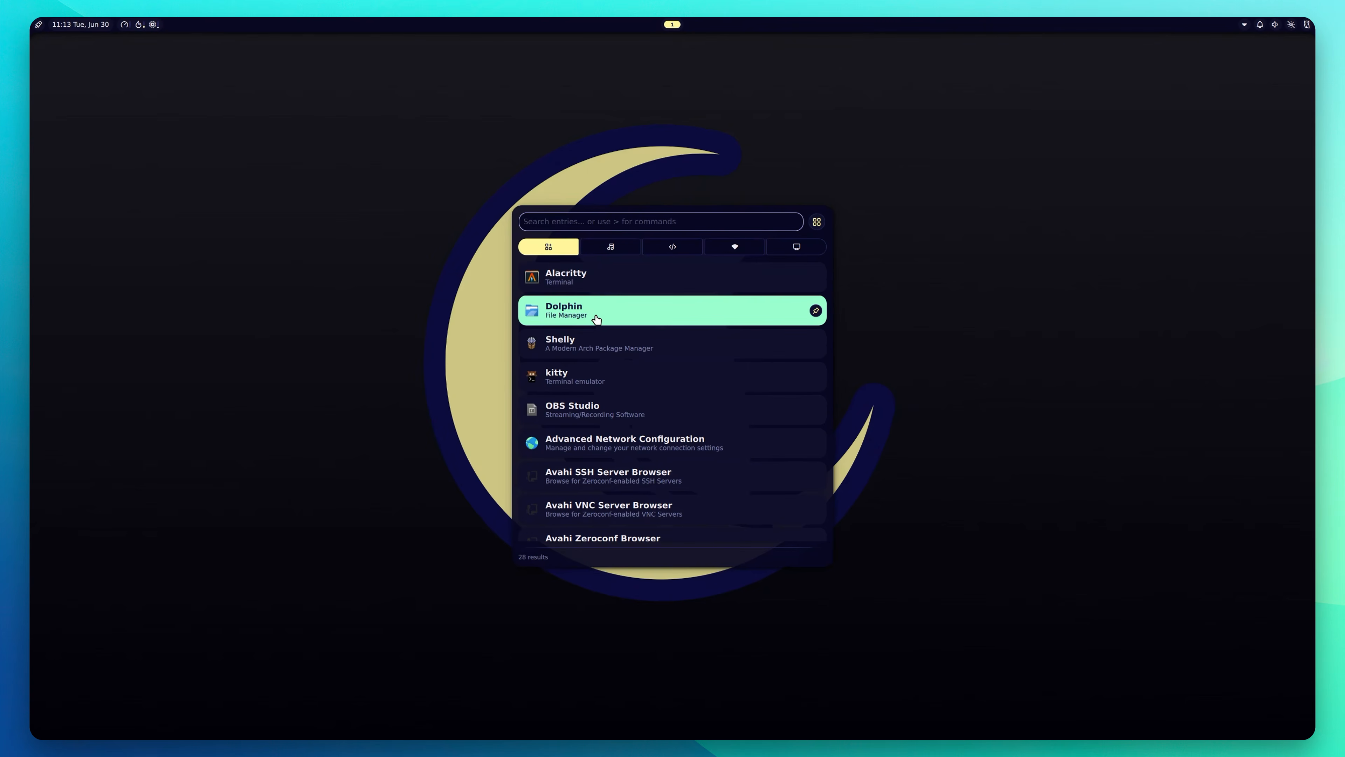
{"action": "left_click", "coordinate": [592, 387]}
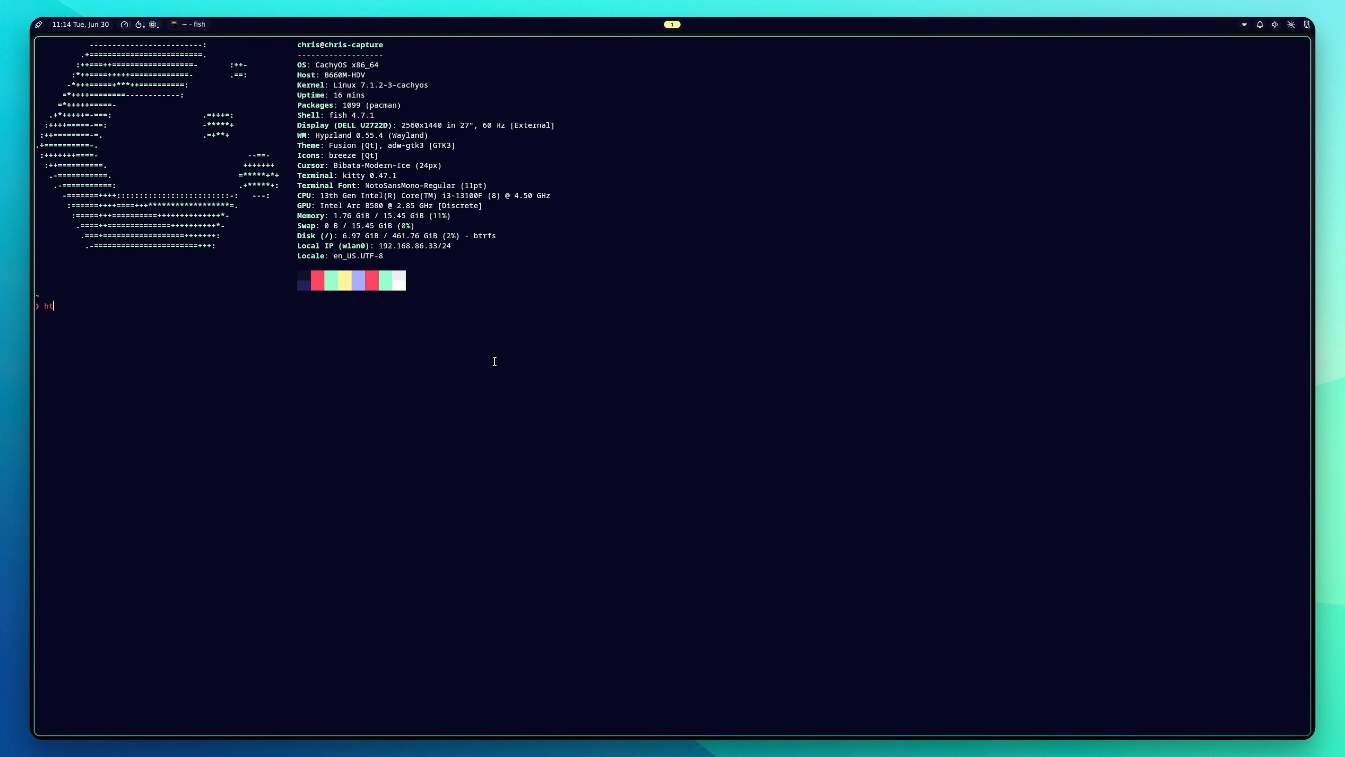
{"action": "key", "text": "Return"}
Step: Install htop via sudo pacman -Syu, entering the password and confirming
{"action": "type", "text": "sudo pacman -Syu m"}
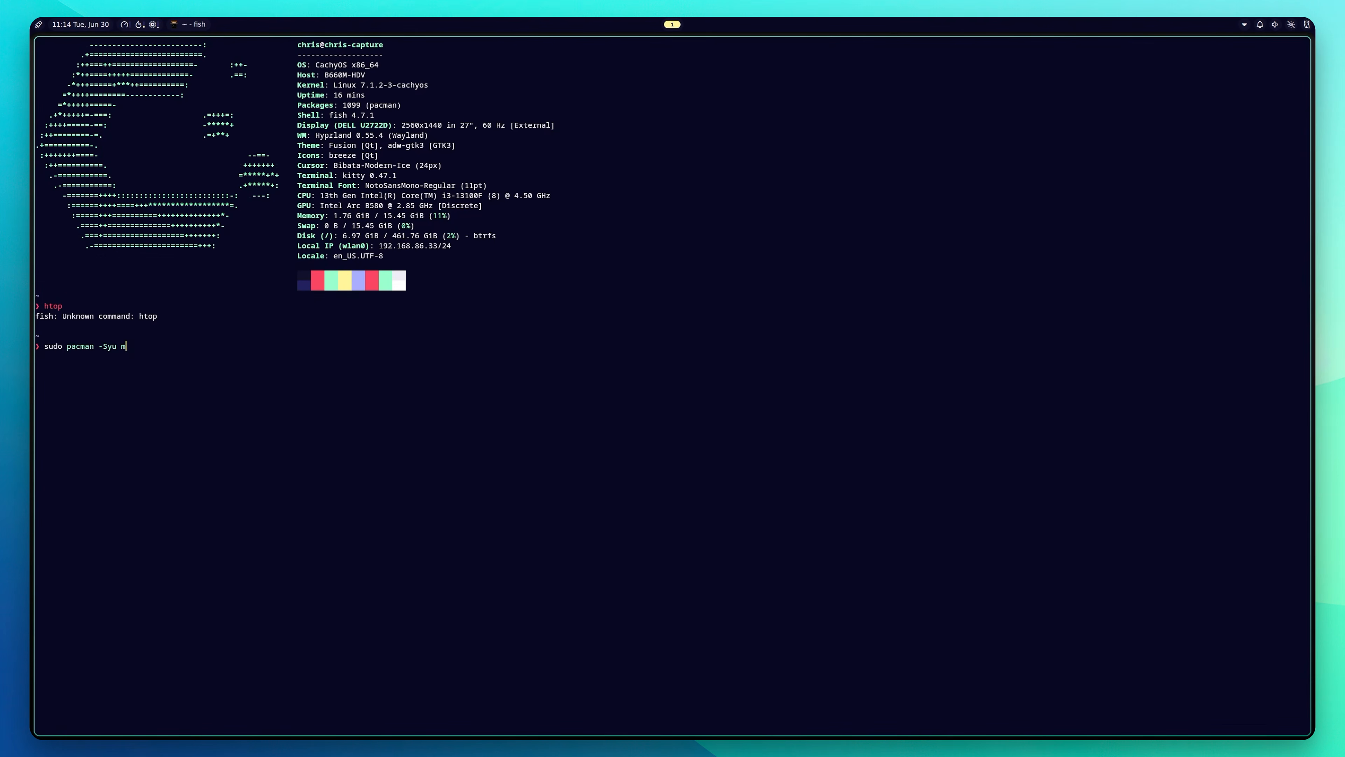
{"action": "type", "text": "pvhtop"}
{"action": "key", "text": "Return"}
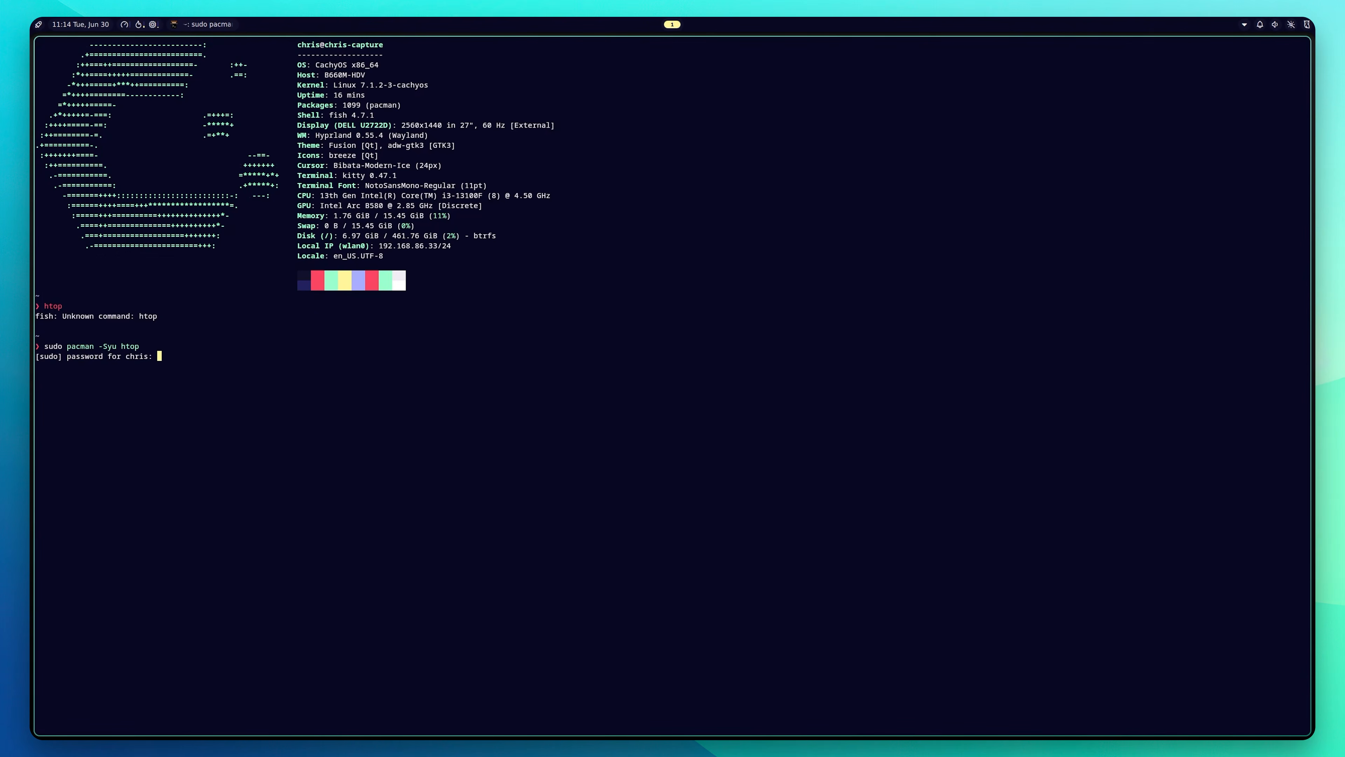
{"action": "key", "text": "Return"}
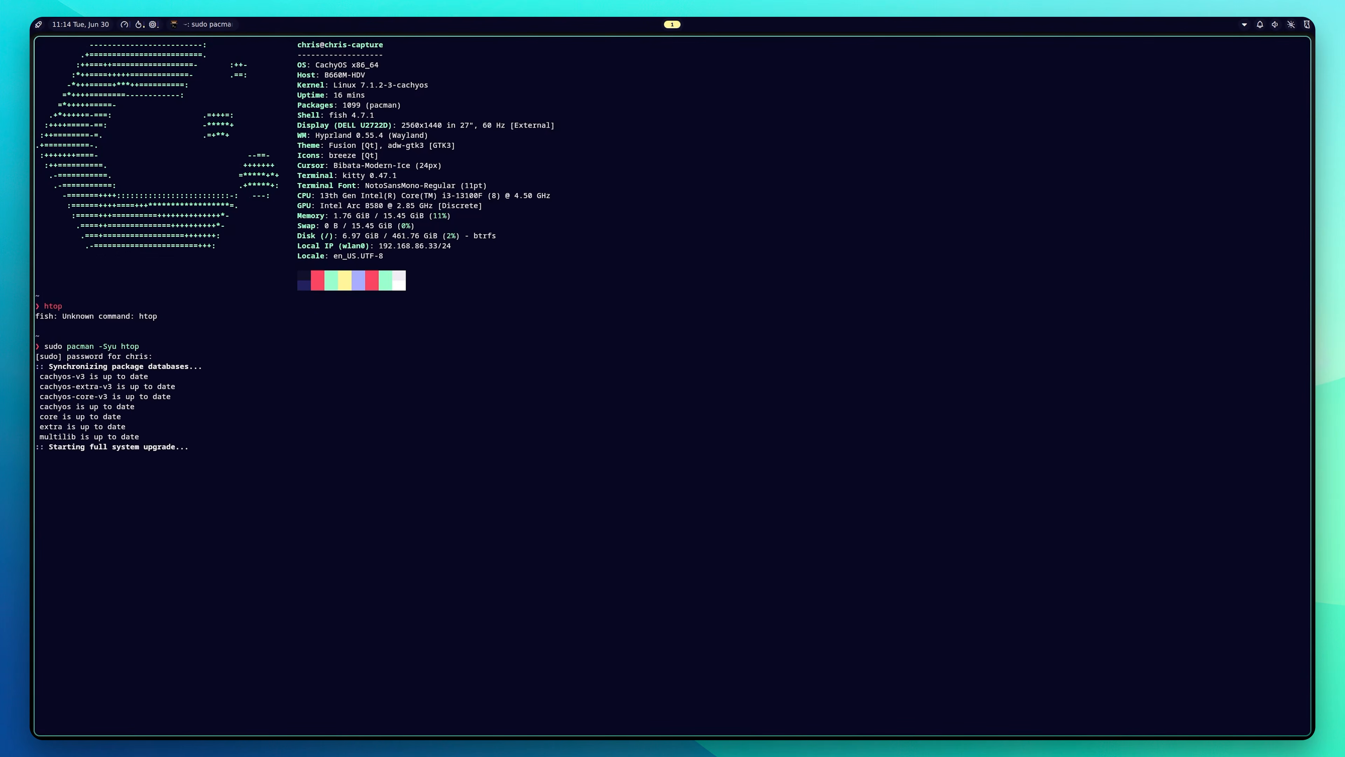
{"action": "key", "text": "Return"}
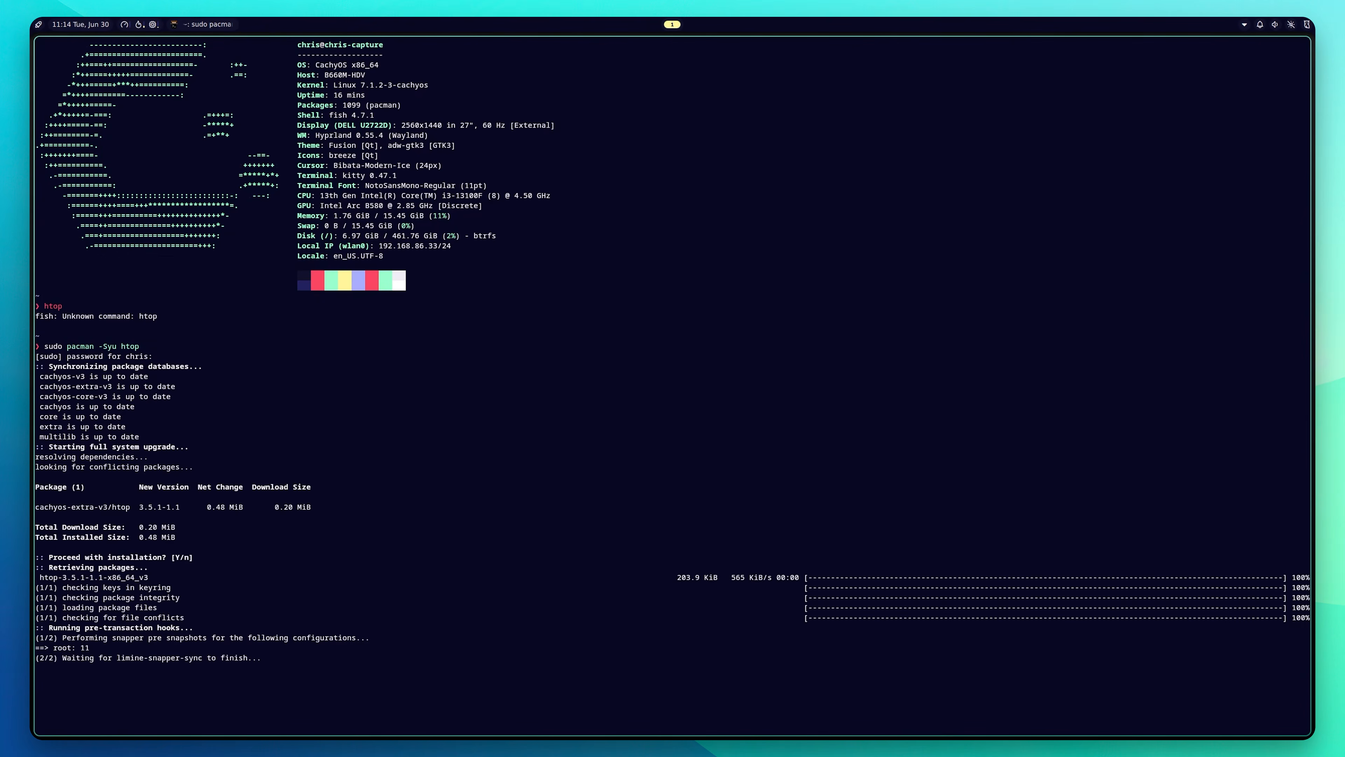
Step: Clear the screen, run htop, then quit it with Ctrl+C
{"action": "type", "text": "clear"}
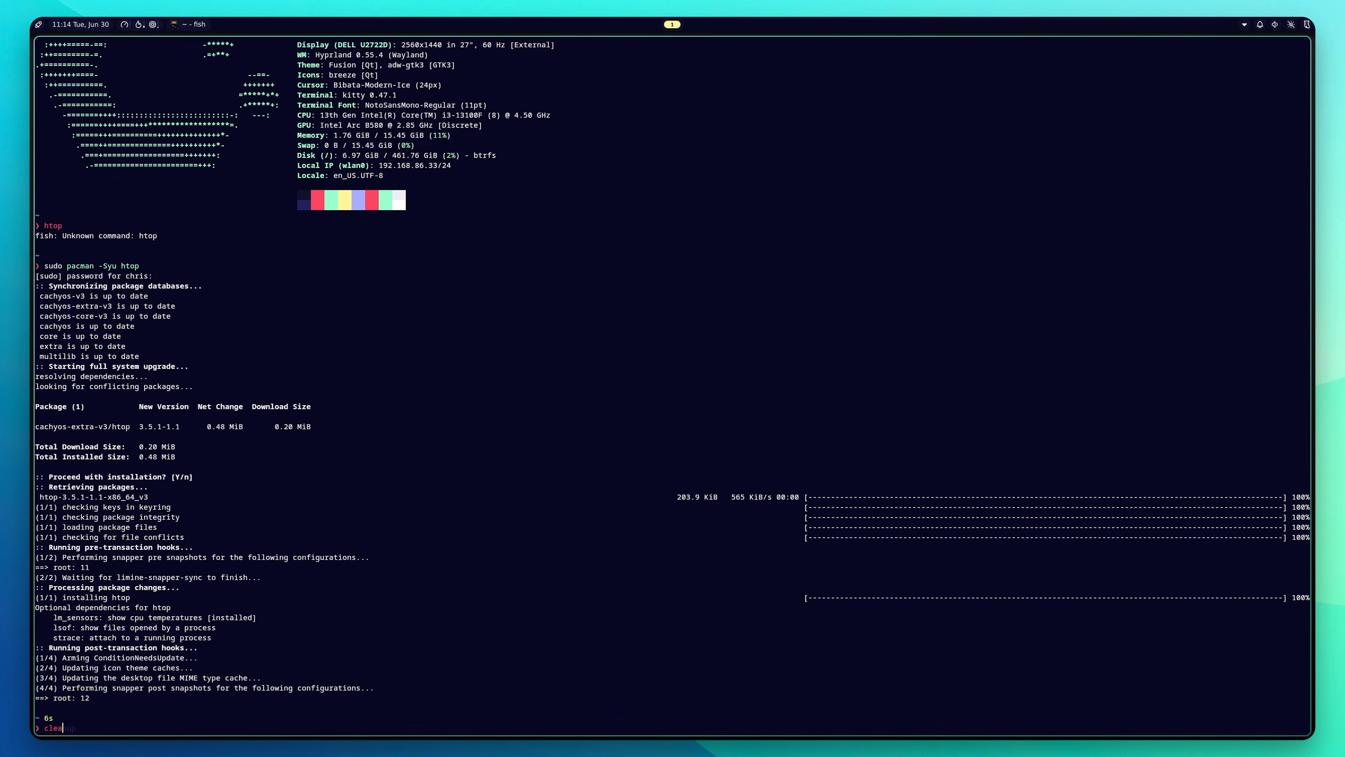
{"action": "key", "text": "Return"}
{"action": "key", "text": "Up"}
{"action": "key", "text": "Up"}
{"action": "key", "text": "Up"}
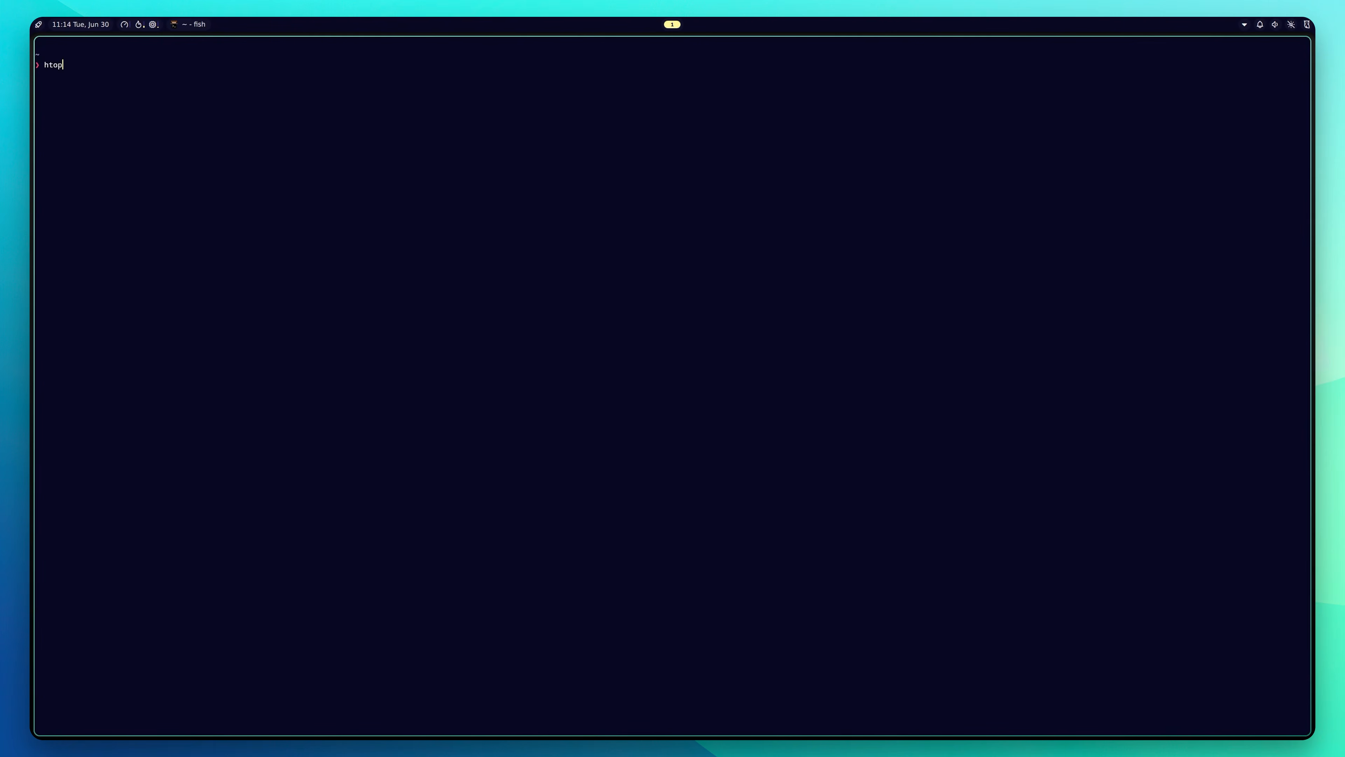
{"action": "key", "text": "Return"}
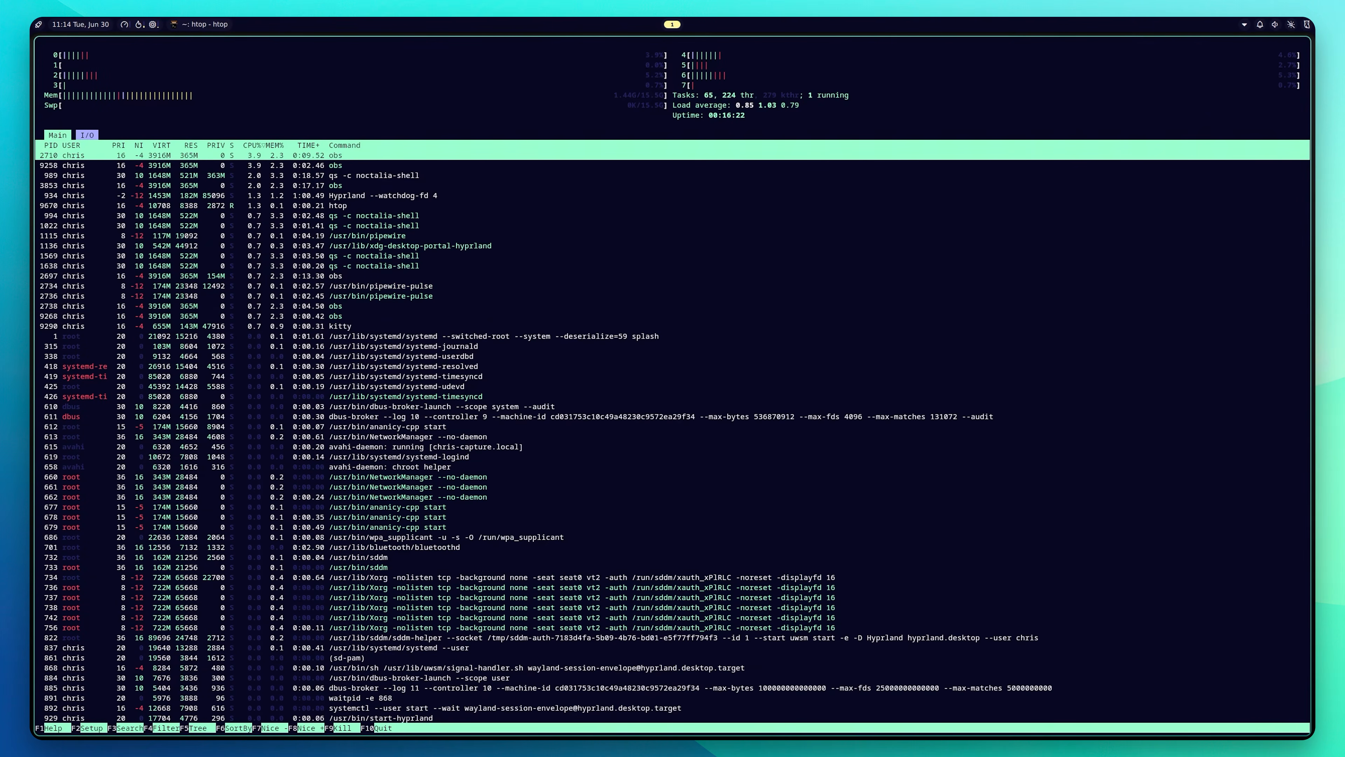
{"action": "key", "text": "ctrl+c"}
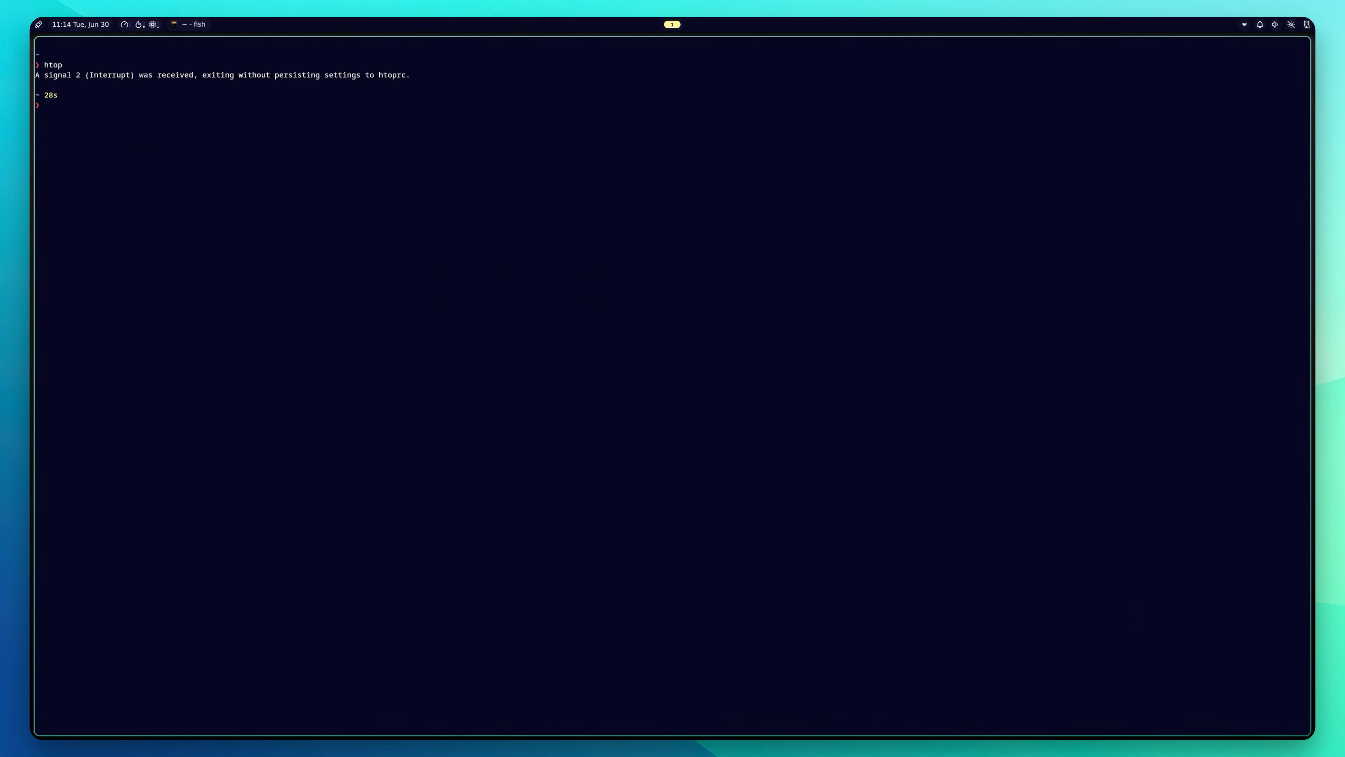
Step: Run btop in kitty to view system resource usage, then quit it with q
{"action": "type", "text": "btop"}
{"action": "key", "text": "Return"}
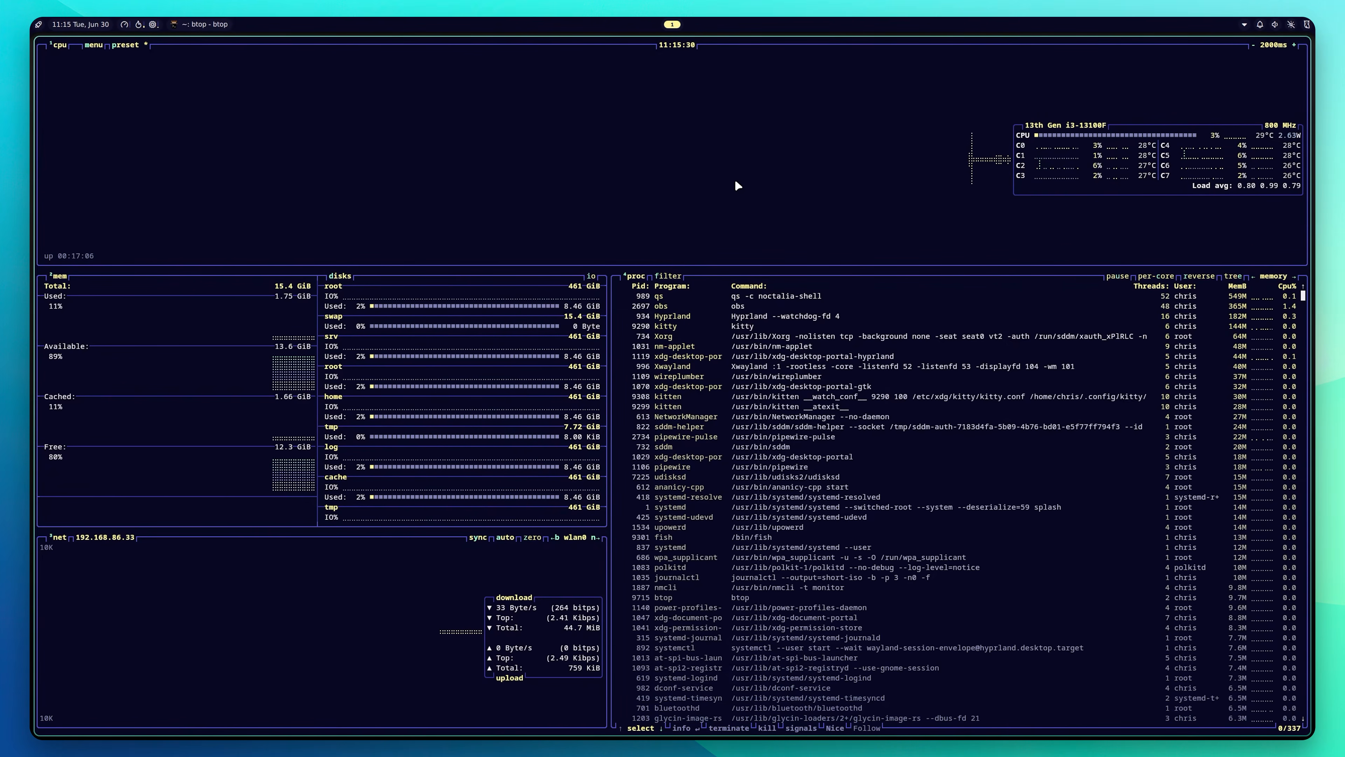
{"action": "key", "text": "q"}
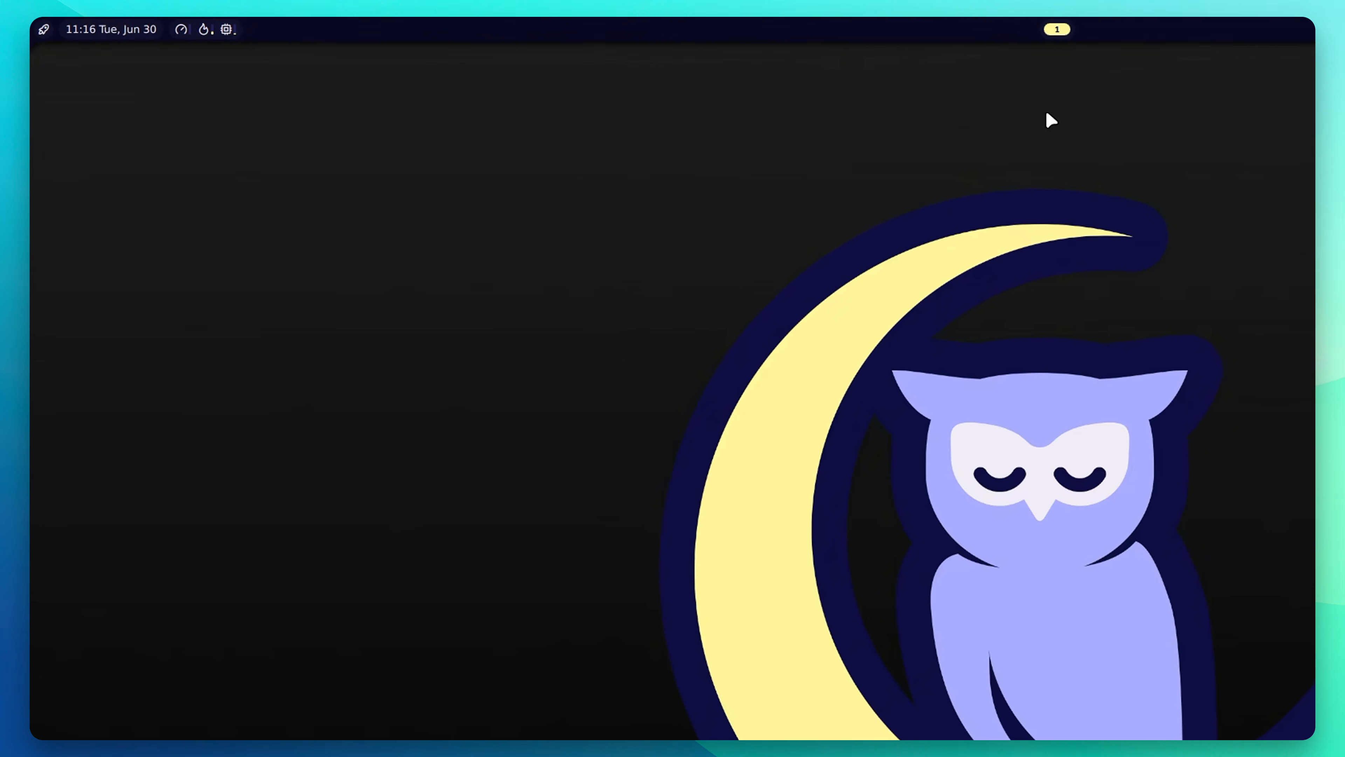
{"action": "left_click", "coordinate": [46, 30]}
{"action": "left_click", "coordinate": [45, 31]}
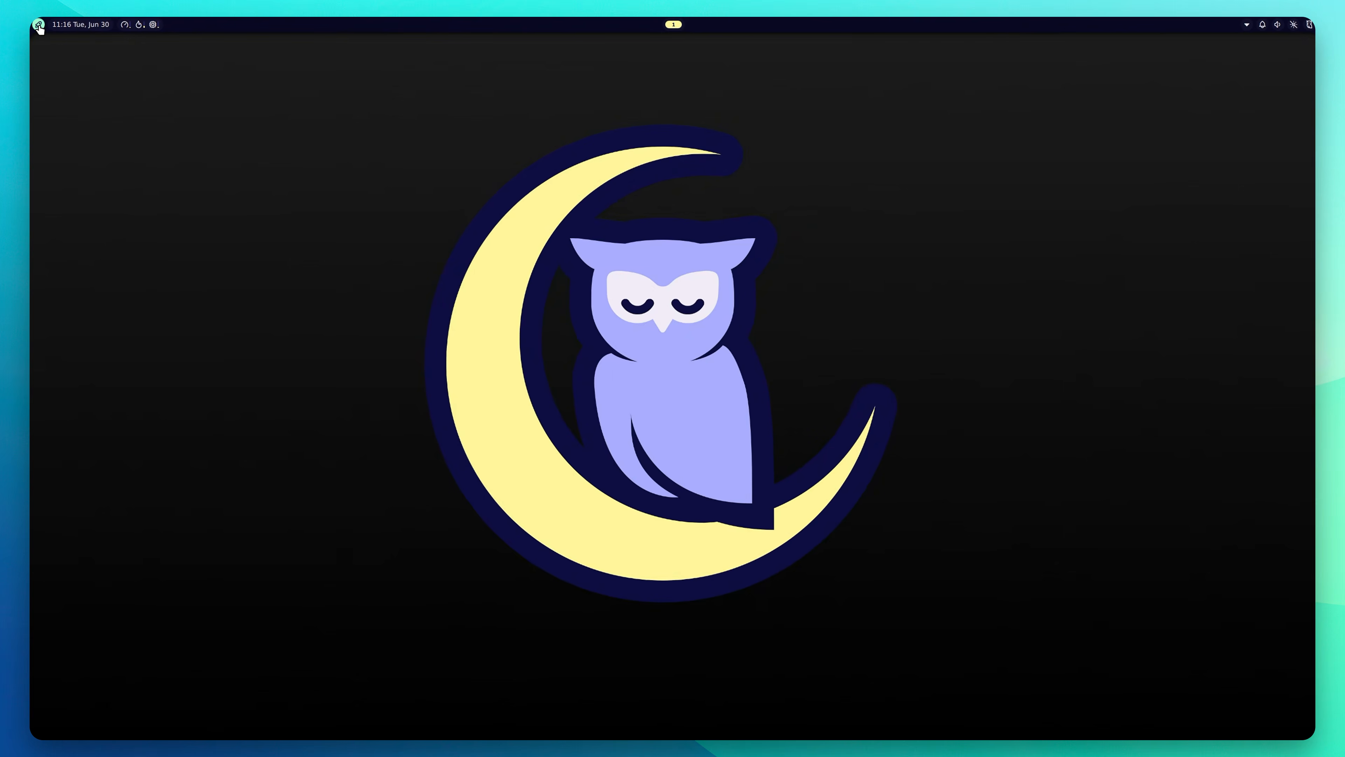
{"action": "left_click", "coordinate": [74, 27]}
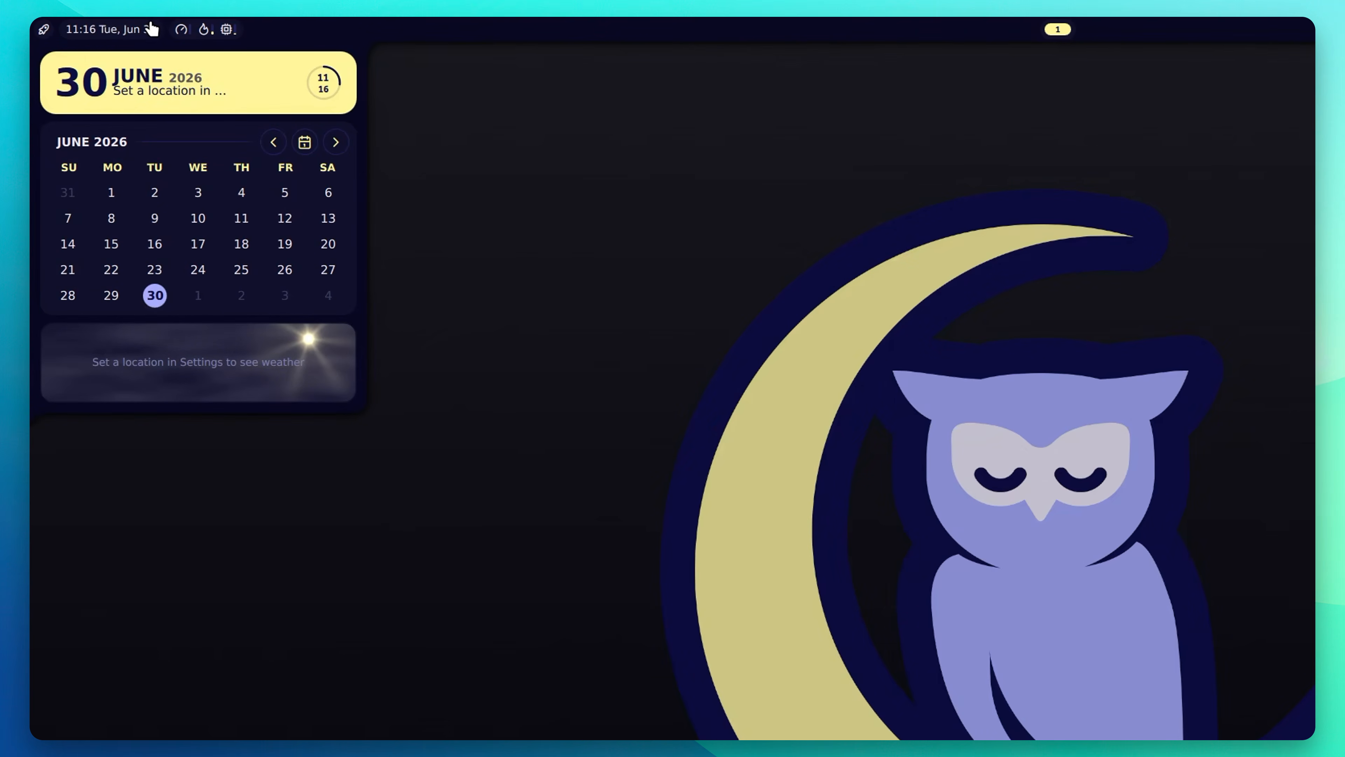
{"action": "left_click", "coordinate": [121, 29]}
{"action": "mouse_move", "coordinate": [181, 31]}
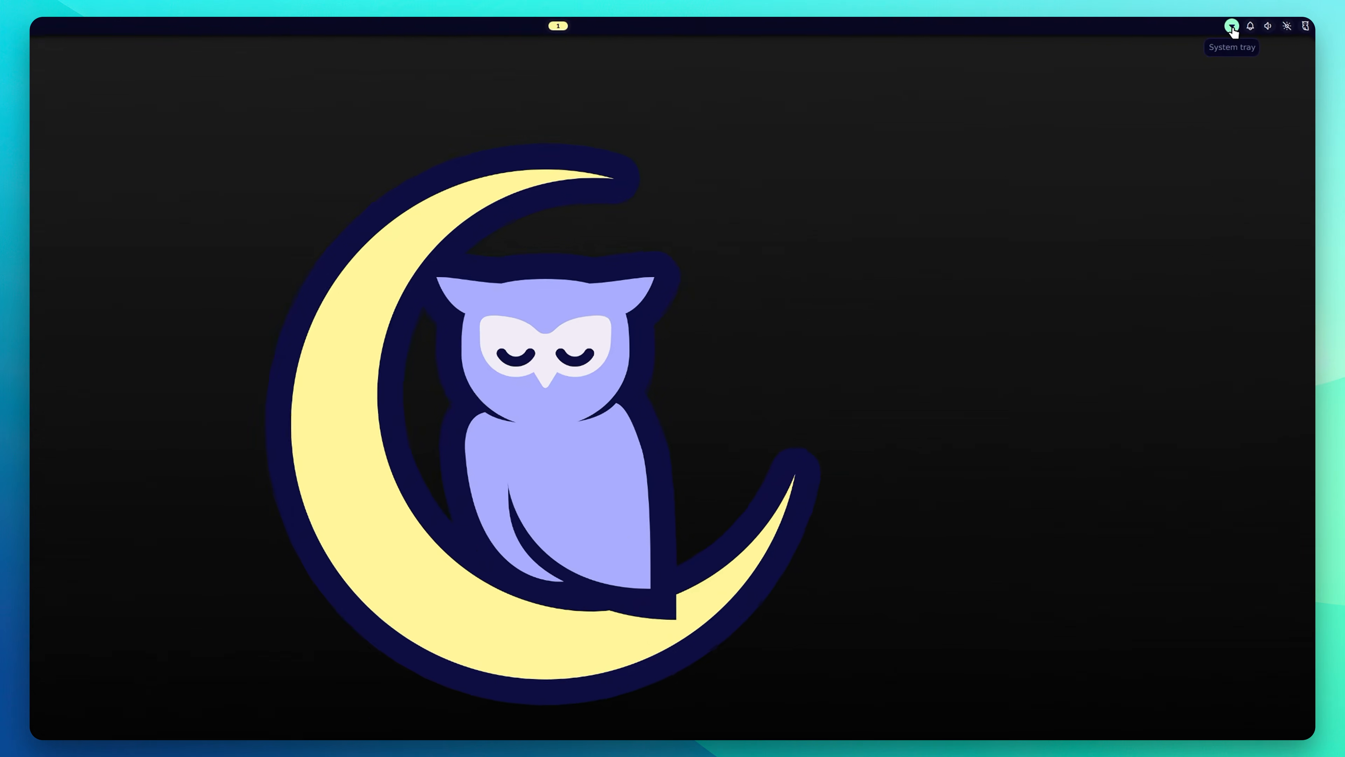
{"action": "left_click", "coordinate": [1232, 27]}
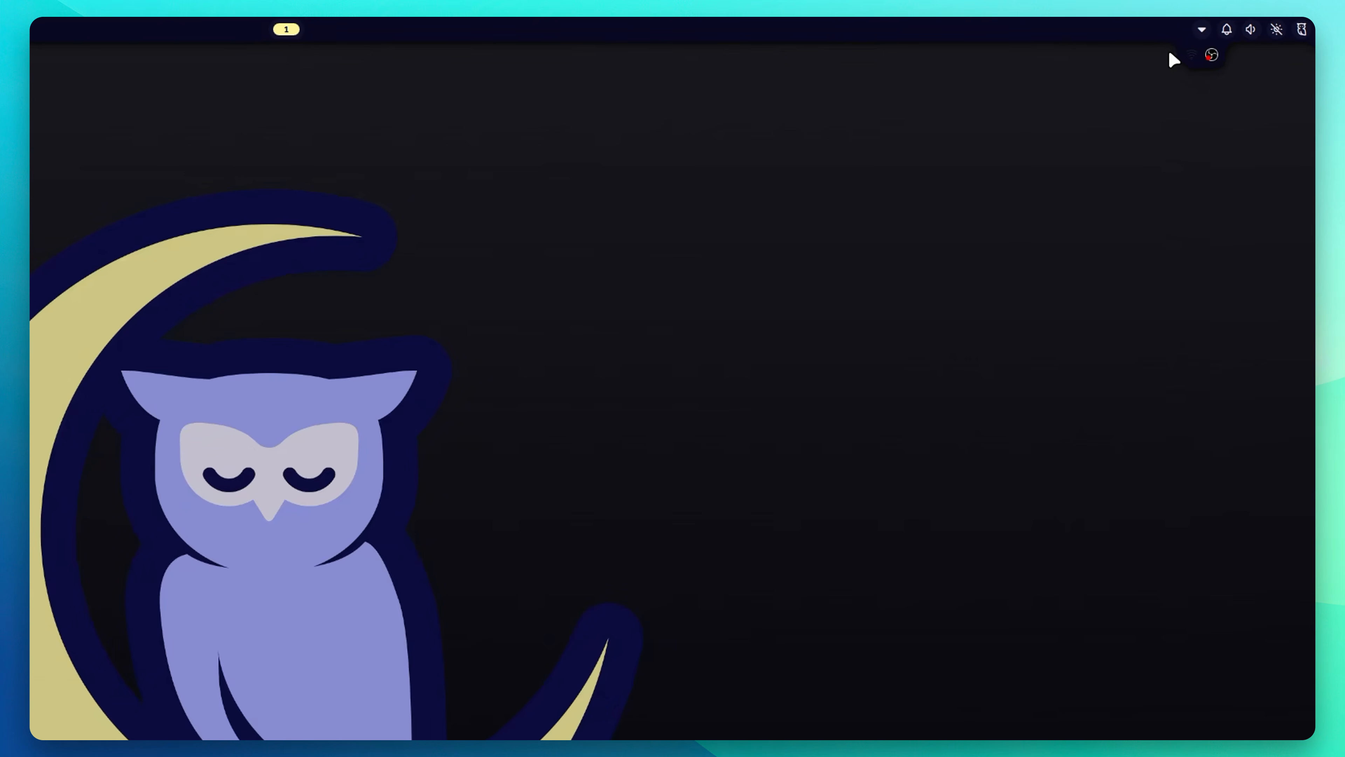
{"action": "left_click", "coordinate": [1200, 29]}
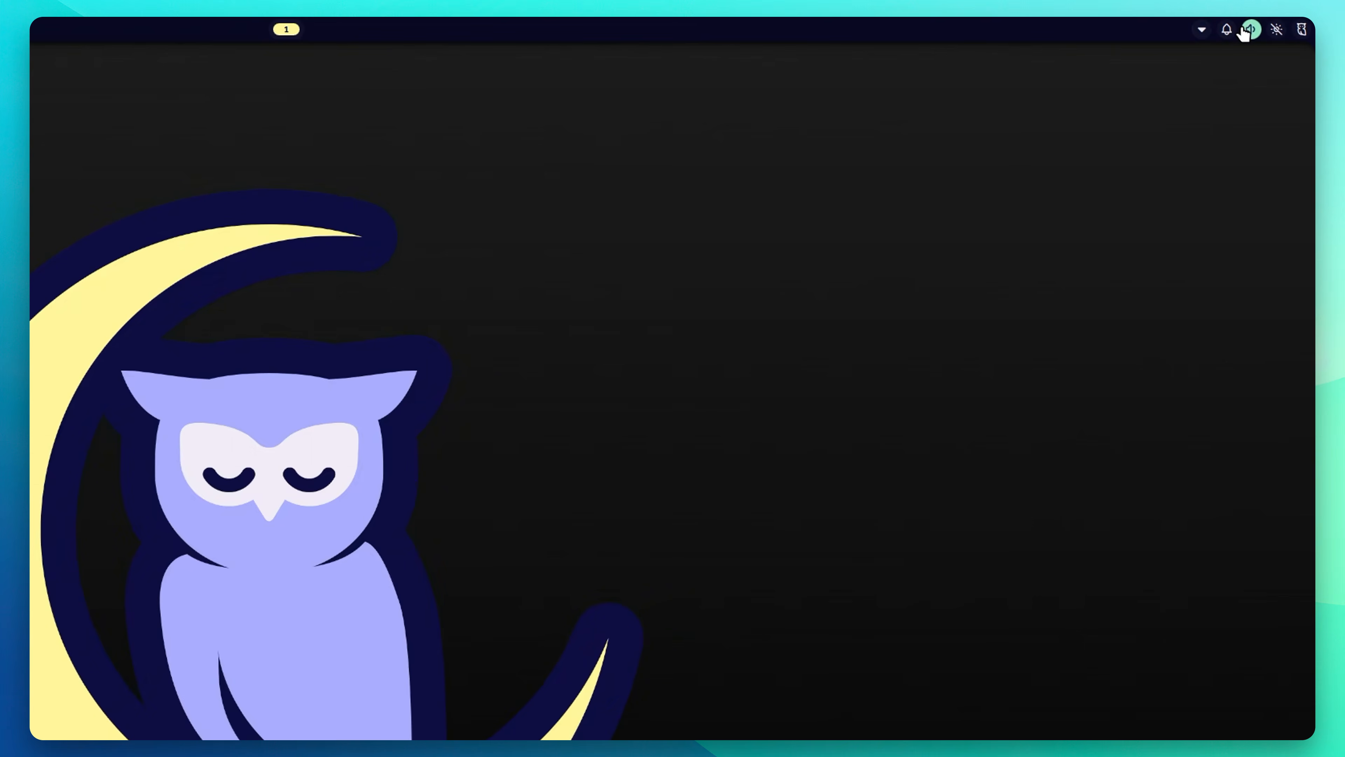
{"action": "left_click", "coordinate": [1227, 31]}
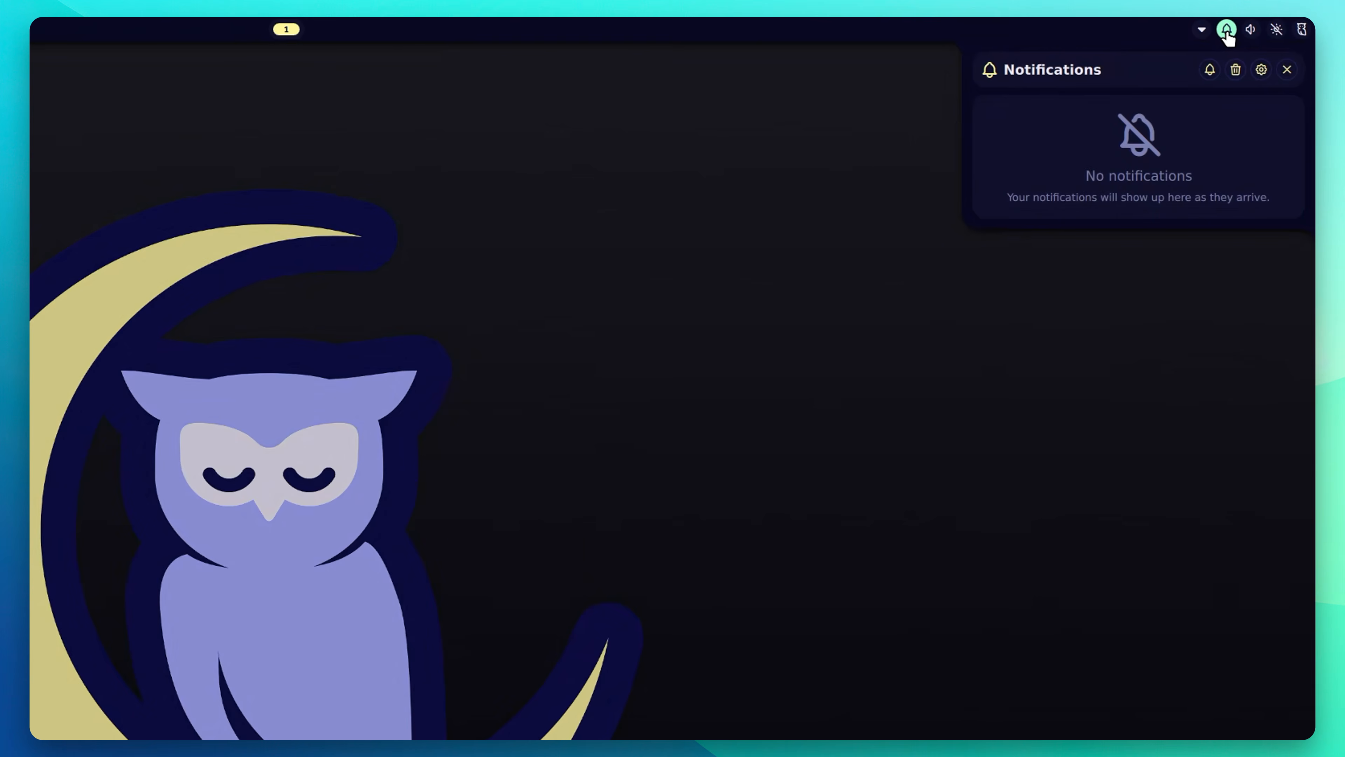
{"action": "left_click", "coordinate": [1226, 31]}
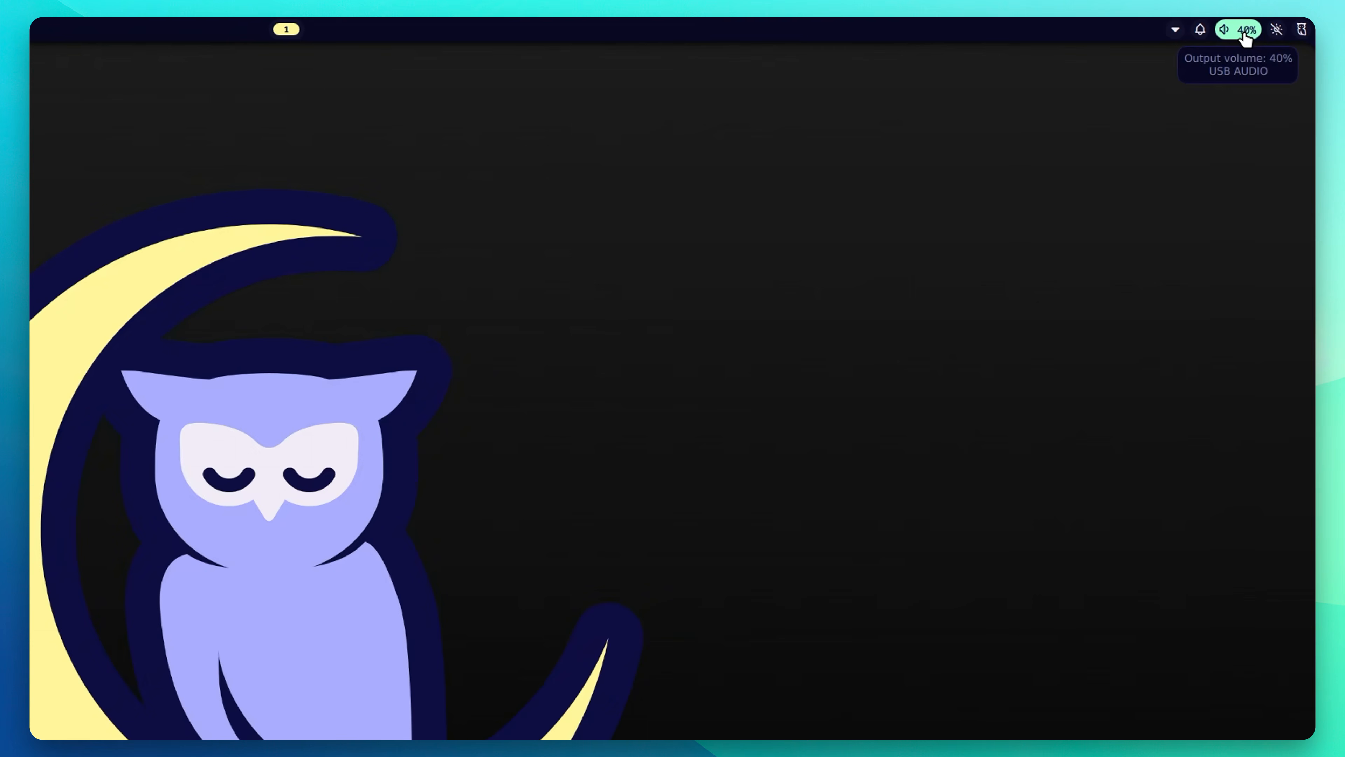
{"action": "left_click", "coordinate": [1276, 31]}
{"action": "left_click", "coordinate": [1276, 31]}
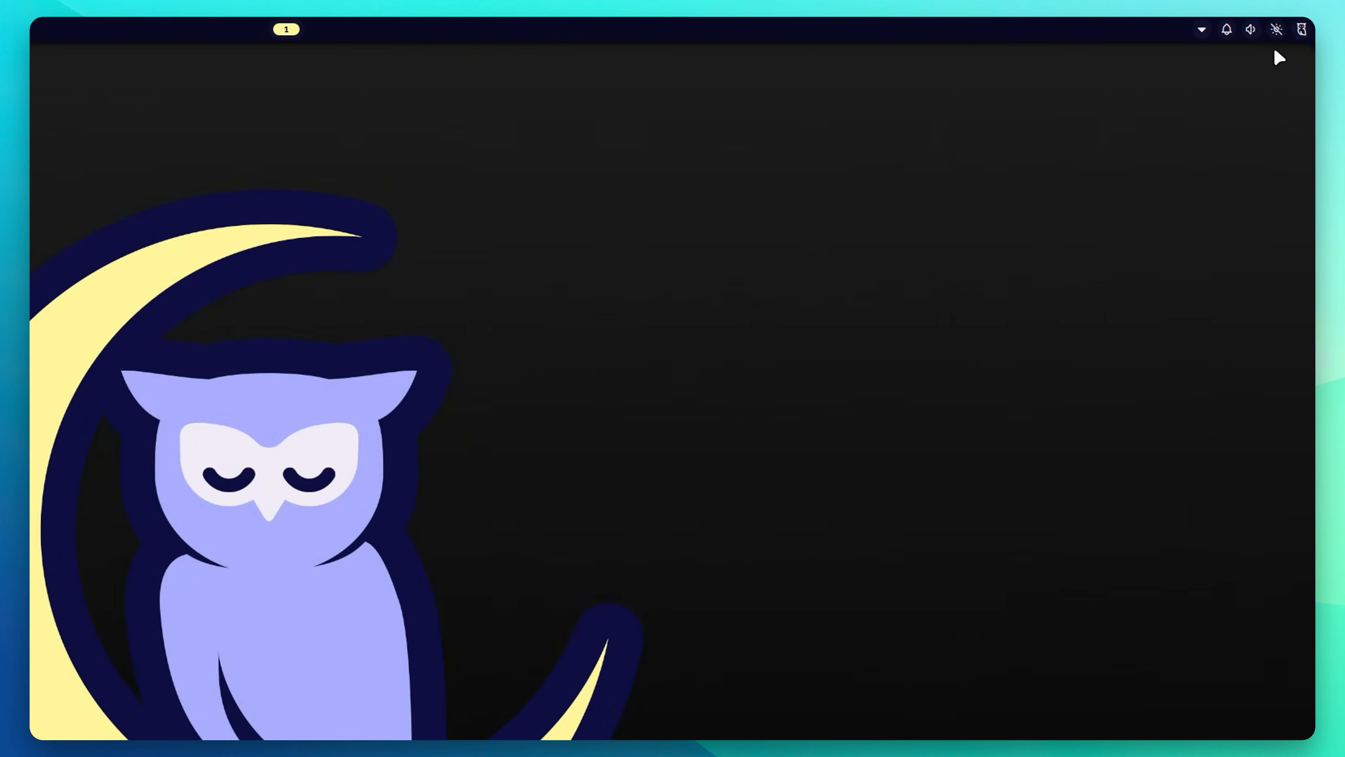
{"action": "right_click", "coordinate": [1276, 30]}
{"action": "left_click", "coordinate": [1276, 32]}
{"action": "left_click", "coordinate": [1302, 29]}
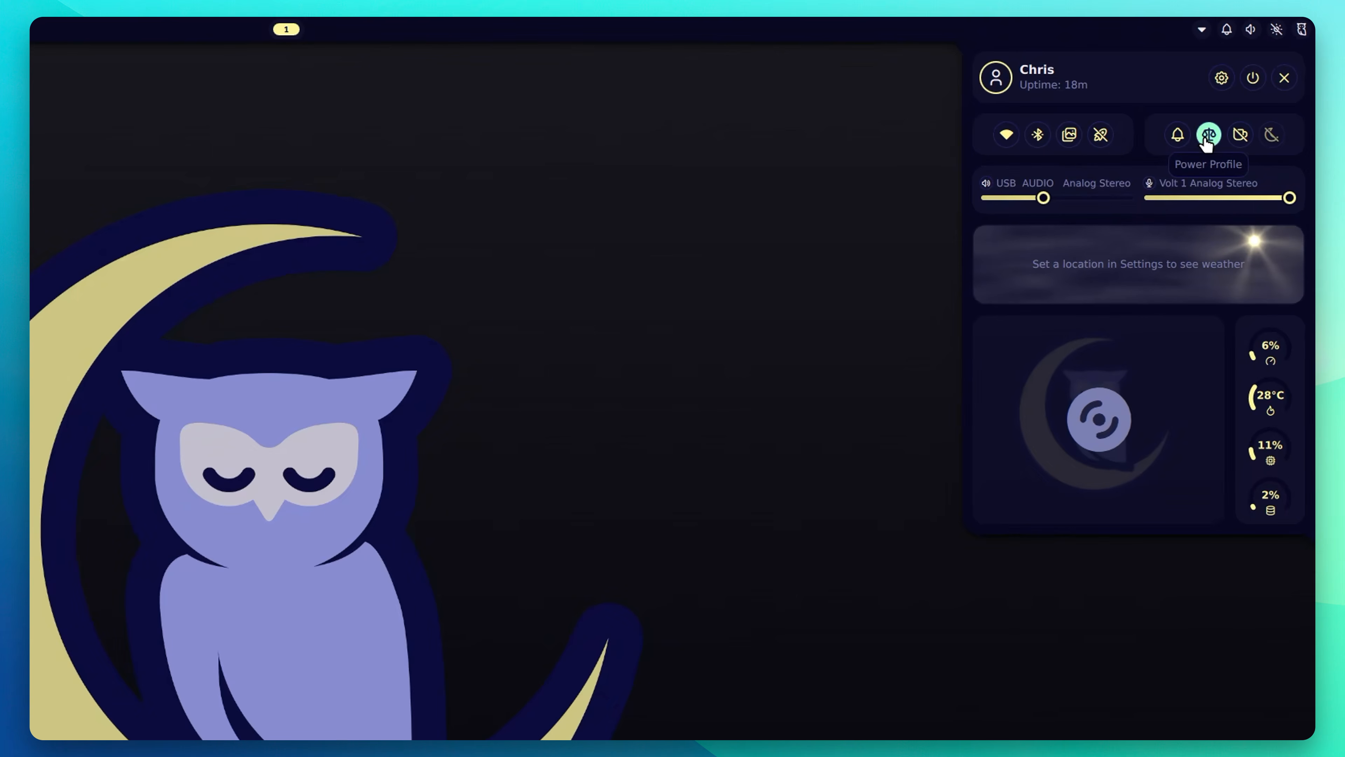
{"action": "left_click", "coordinate": [1238, 140]}
{"action": "left_click", "coordinate": [1238, 146]}
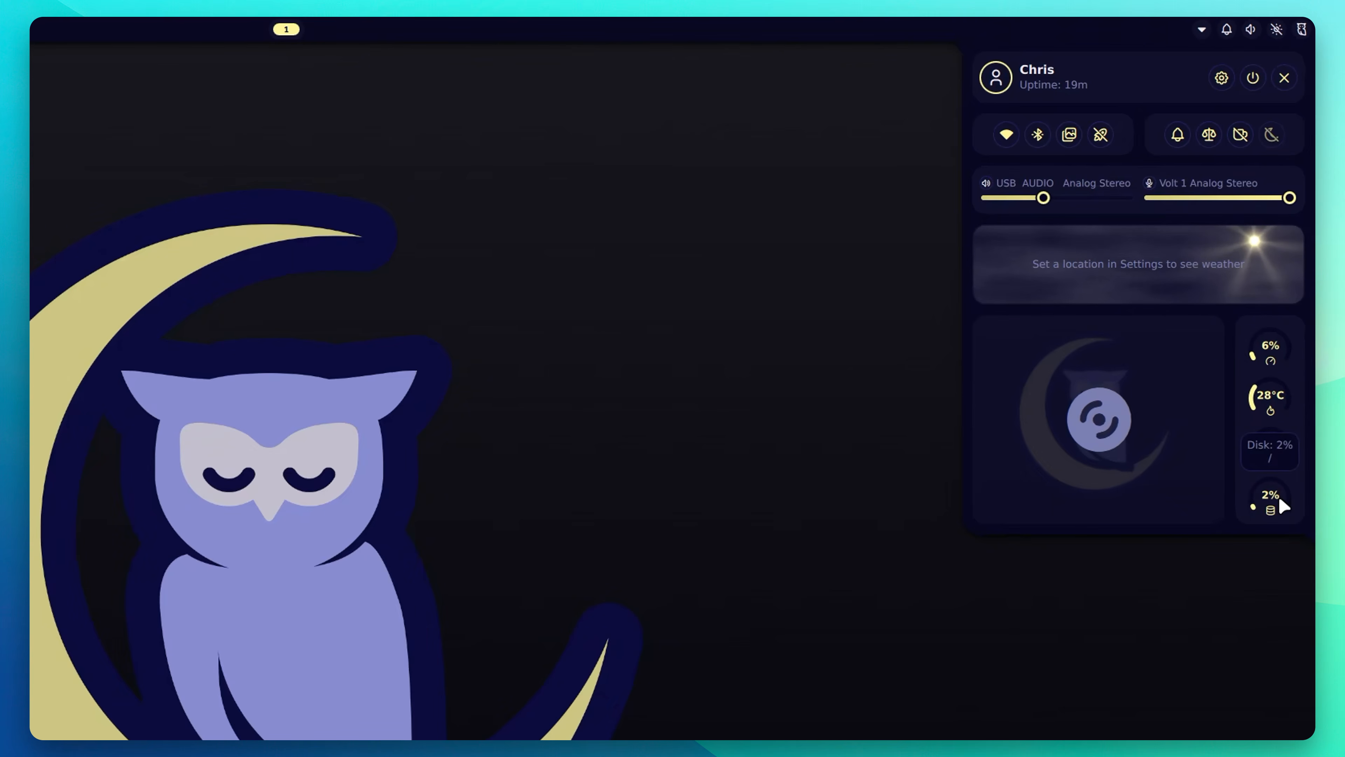
{"action": "left_click", "coordinate": [632, 344]}
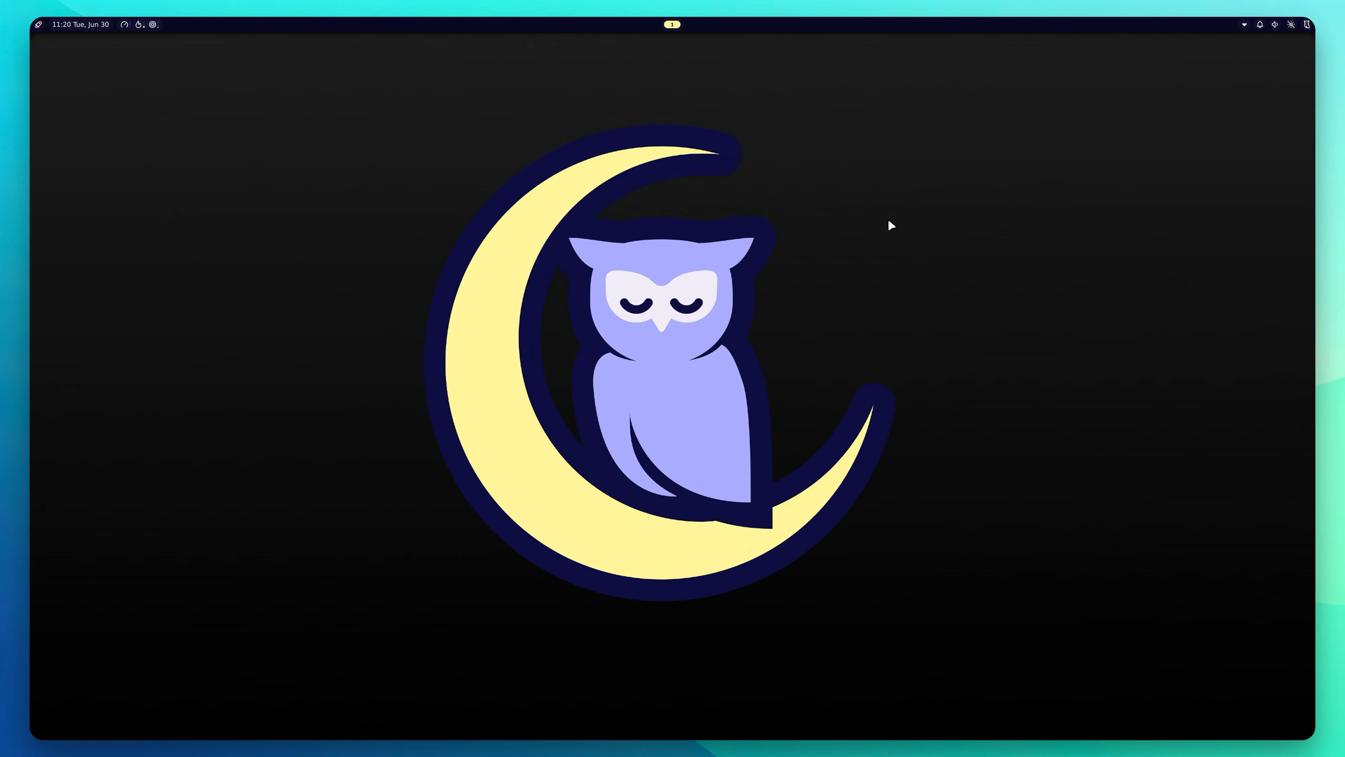
Step: Open kitty and git clone the TheLinuxITGuy/Toolbox repository into the home folder
{"action": "key", "text": "super"}
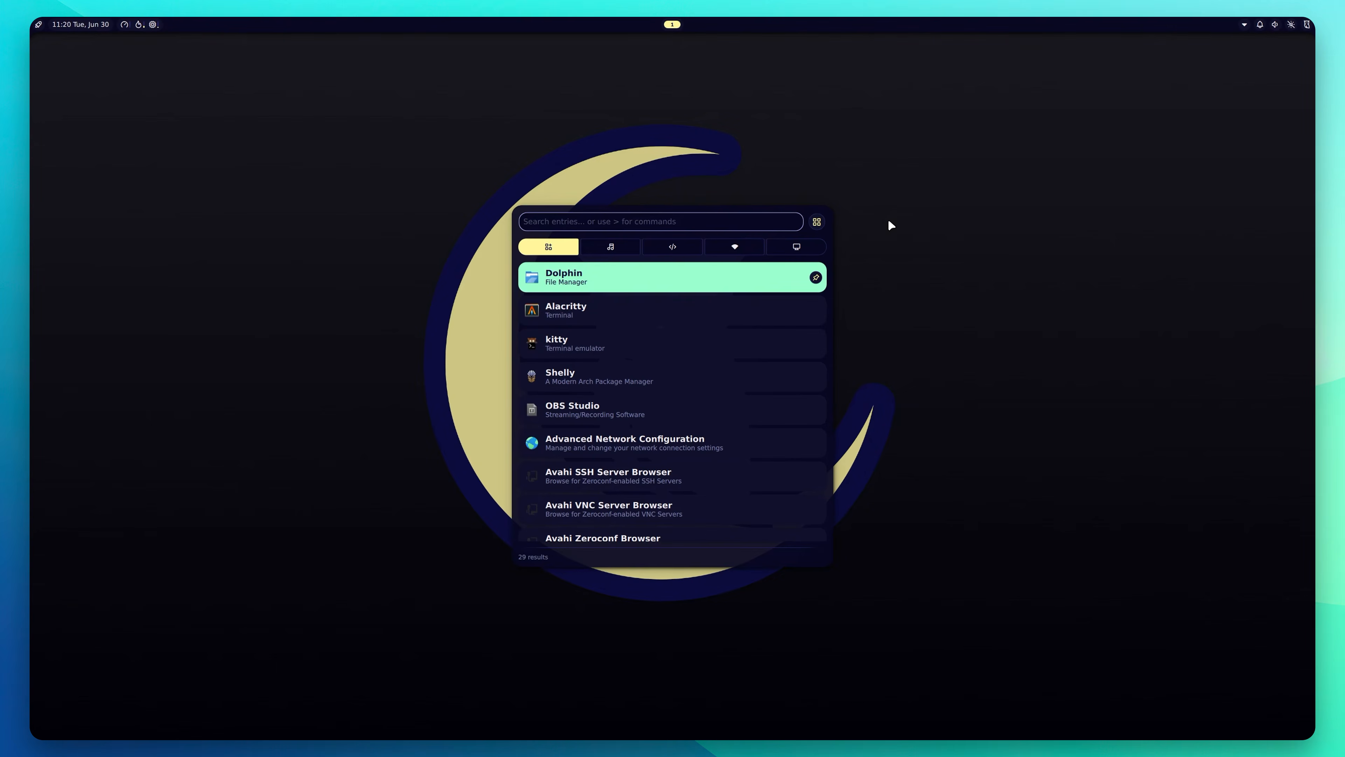
{"action": "left_click", "coordinate": [640, 345]}
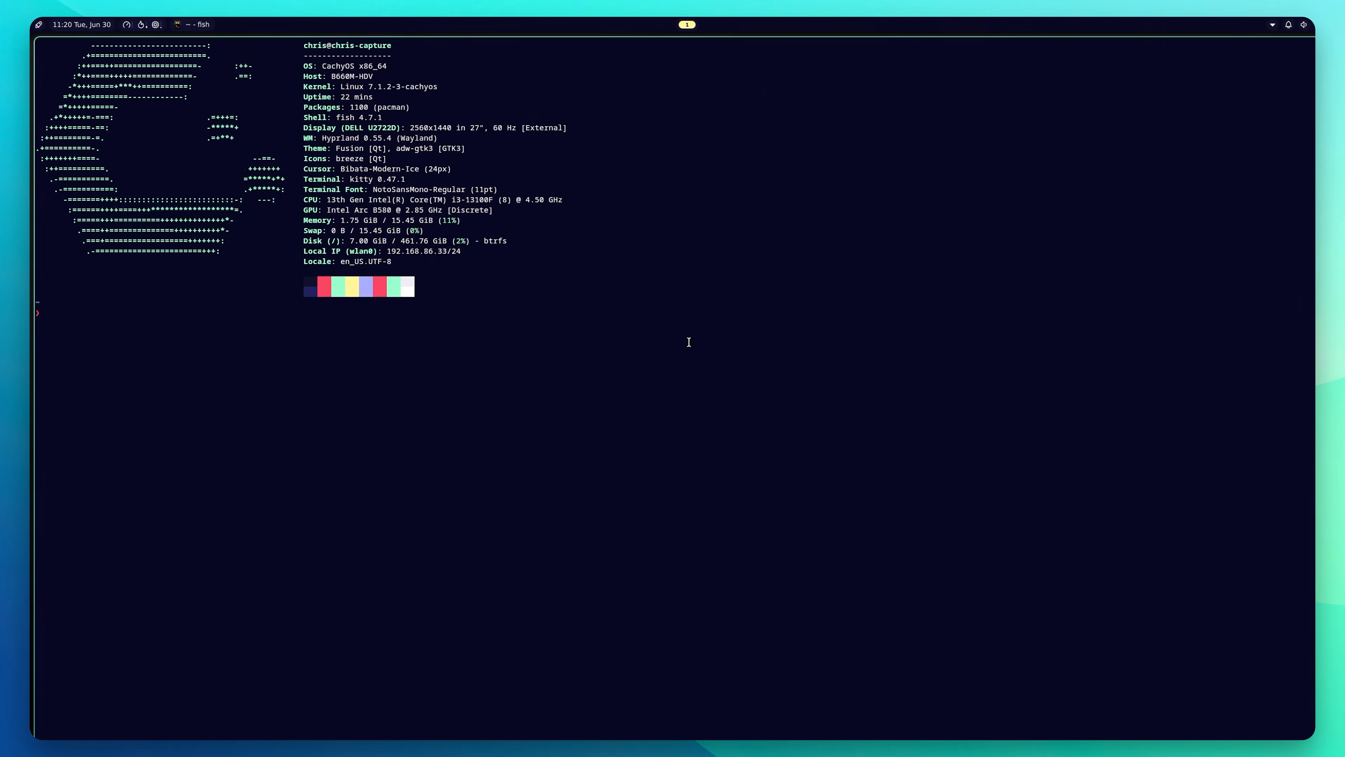
{"action": "type", "text": "git clon"}
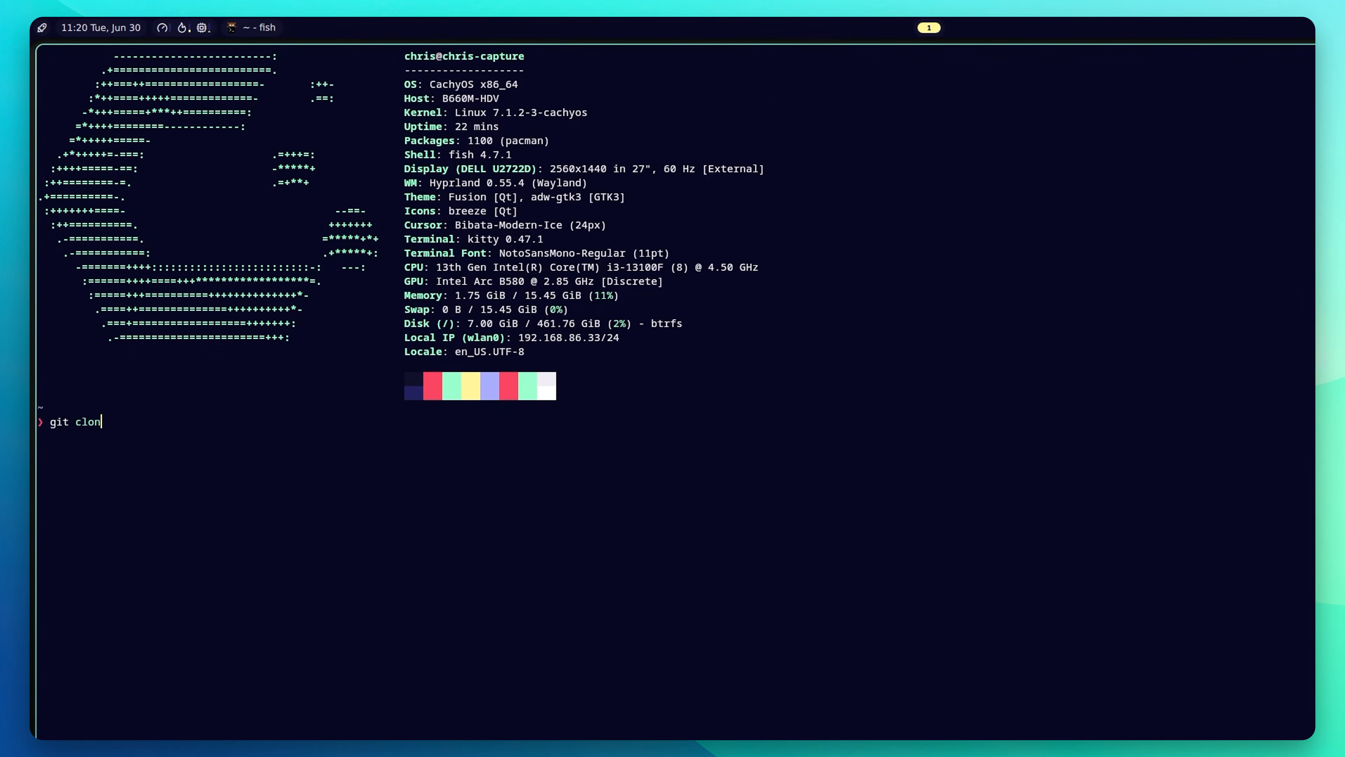
{"action": "type", "text": "e https://github.com/TheLinuxITG"}
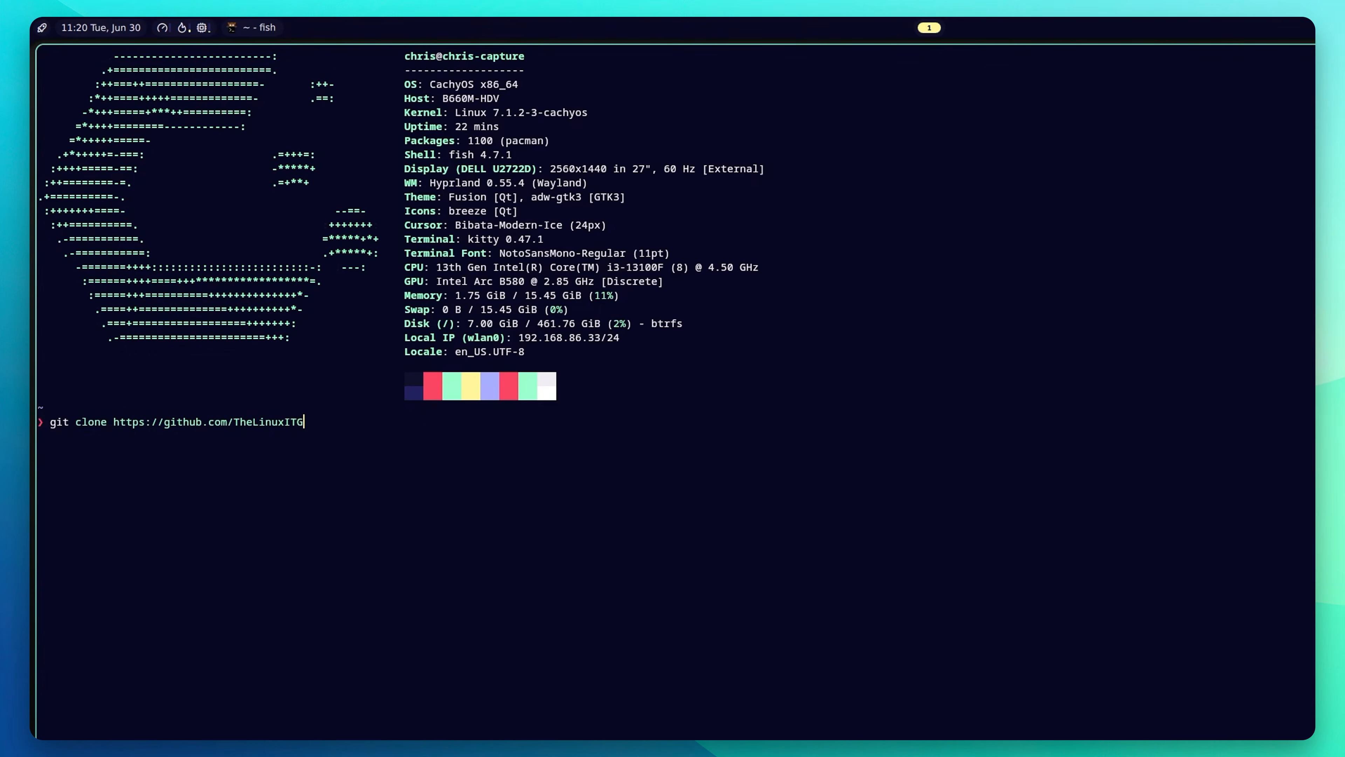
{"action": "type", "text": "uy/Toolbox.git"}
{"action": "key", "text": "Return"}
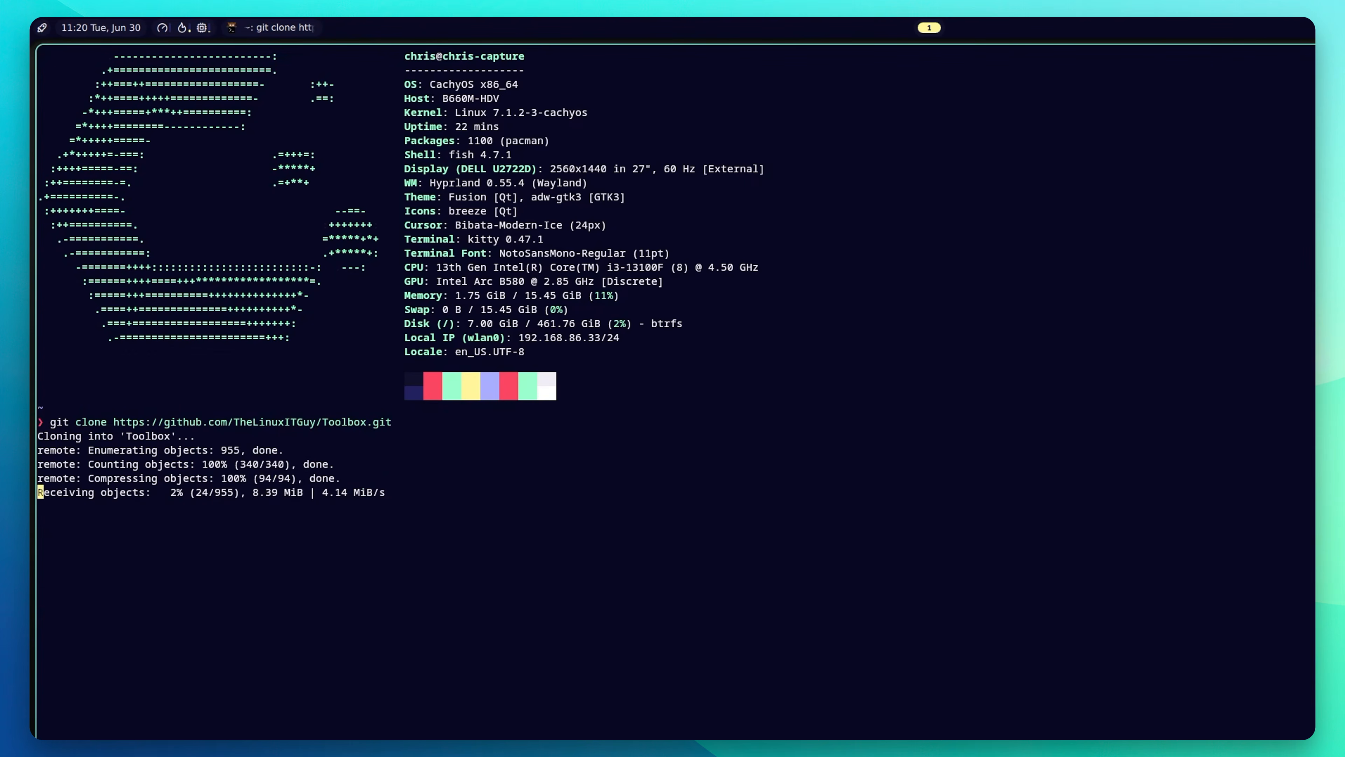
Step: Change into ~/Toolbox, list its files and launch ./linux-it-guy-toolbox
{"action": "type", "text": "cd ~/Too"}
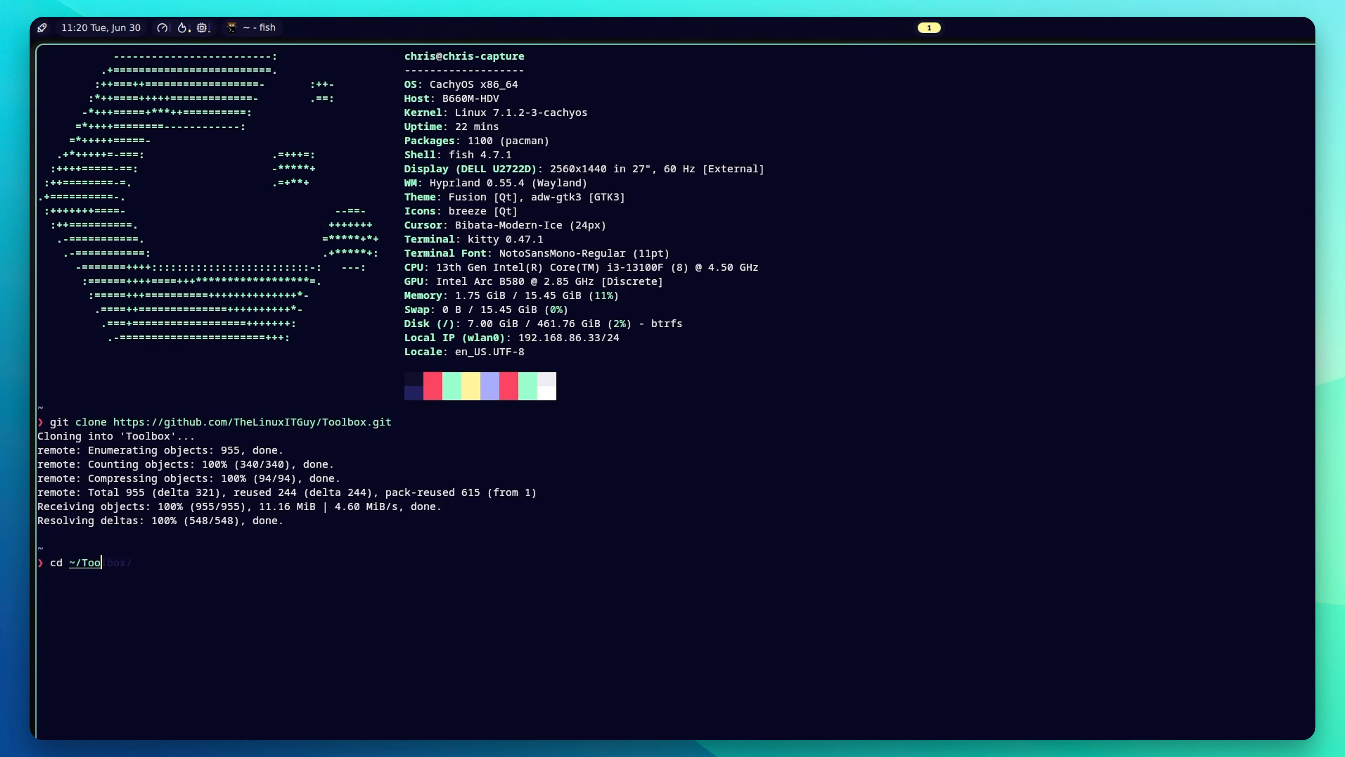
{"action": "key", "text": "Right"}
{"action": "key", "text": "Return"}
{"action": "type", "text": "ls"}
{"action": "key", "text": "Return"}
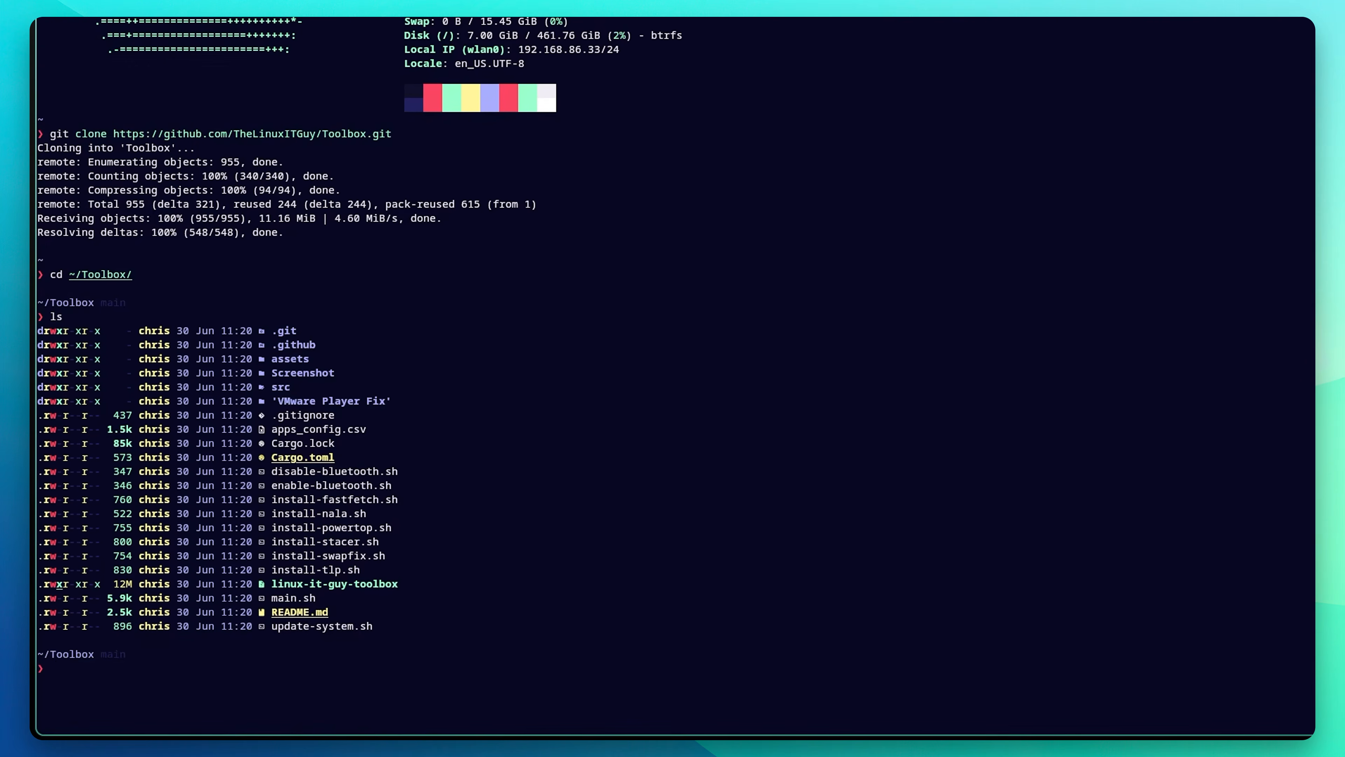
{"action": "type", "text": "./linu"}
{"action": "key", "text": "Tab"}
{"action": "key", "text": "Return"}
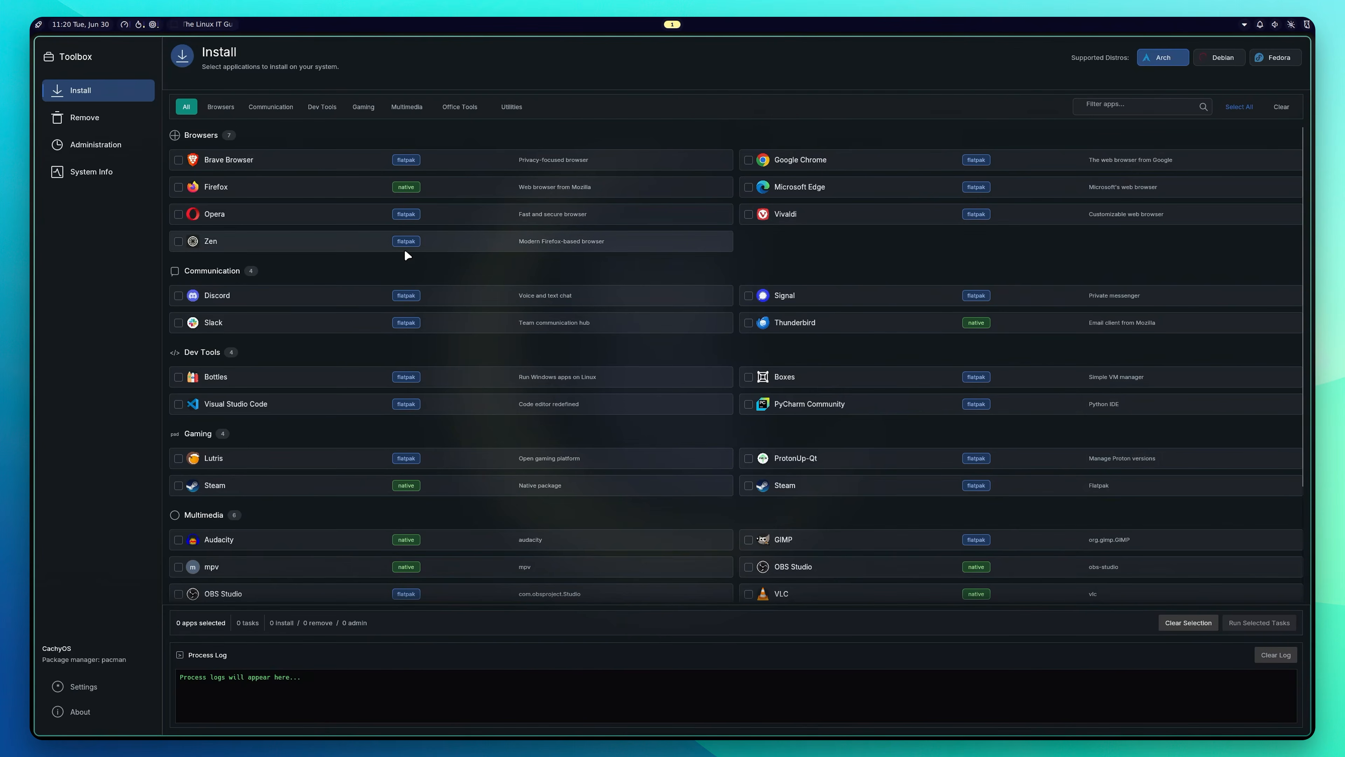
Step: Mark Zen for installation and browse the Remove, Administration and System Info pages before returning to Install
{"action": "left_click", "coordinate": [178, 242]}
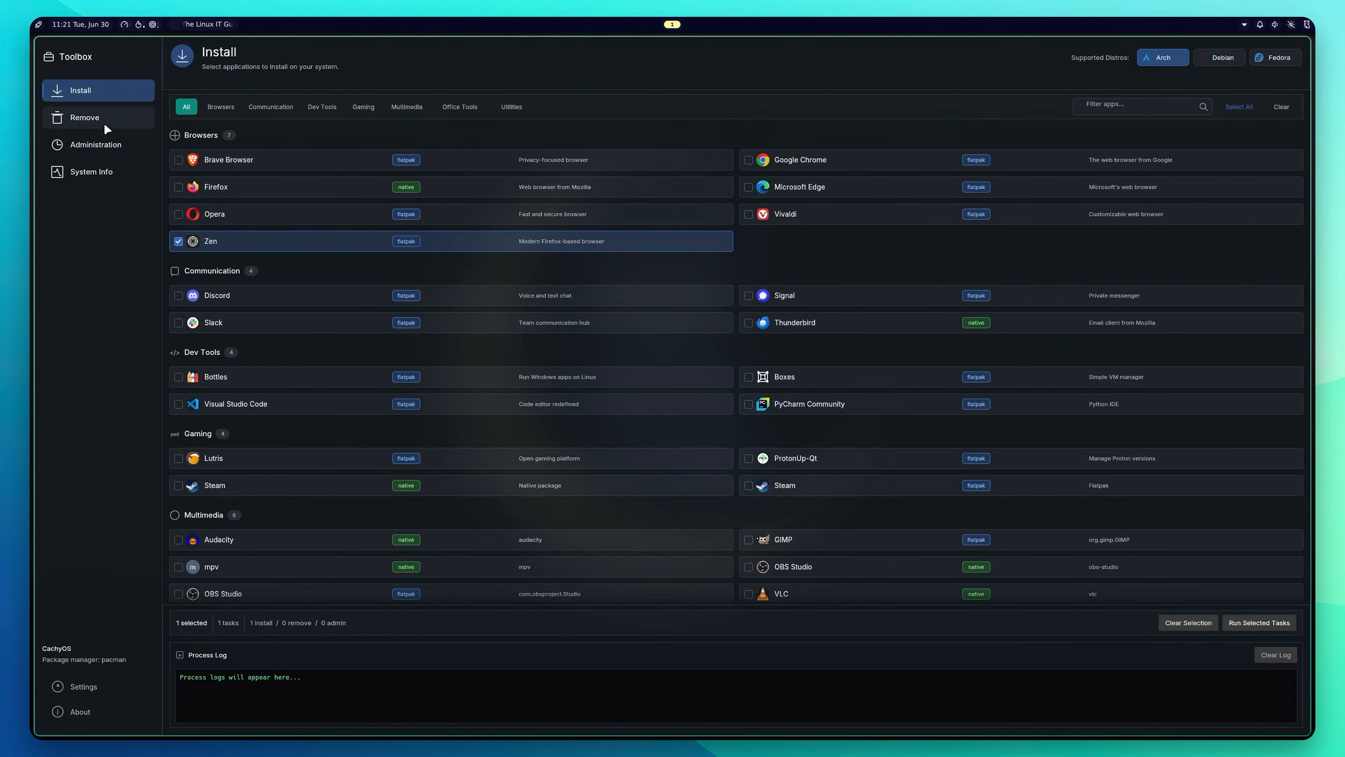
{"action": "left_click", "coordinate": [86, 118]}
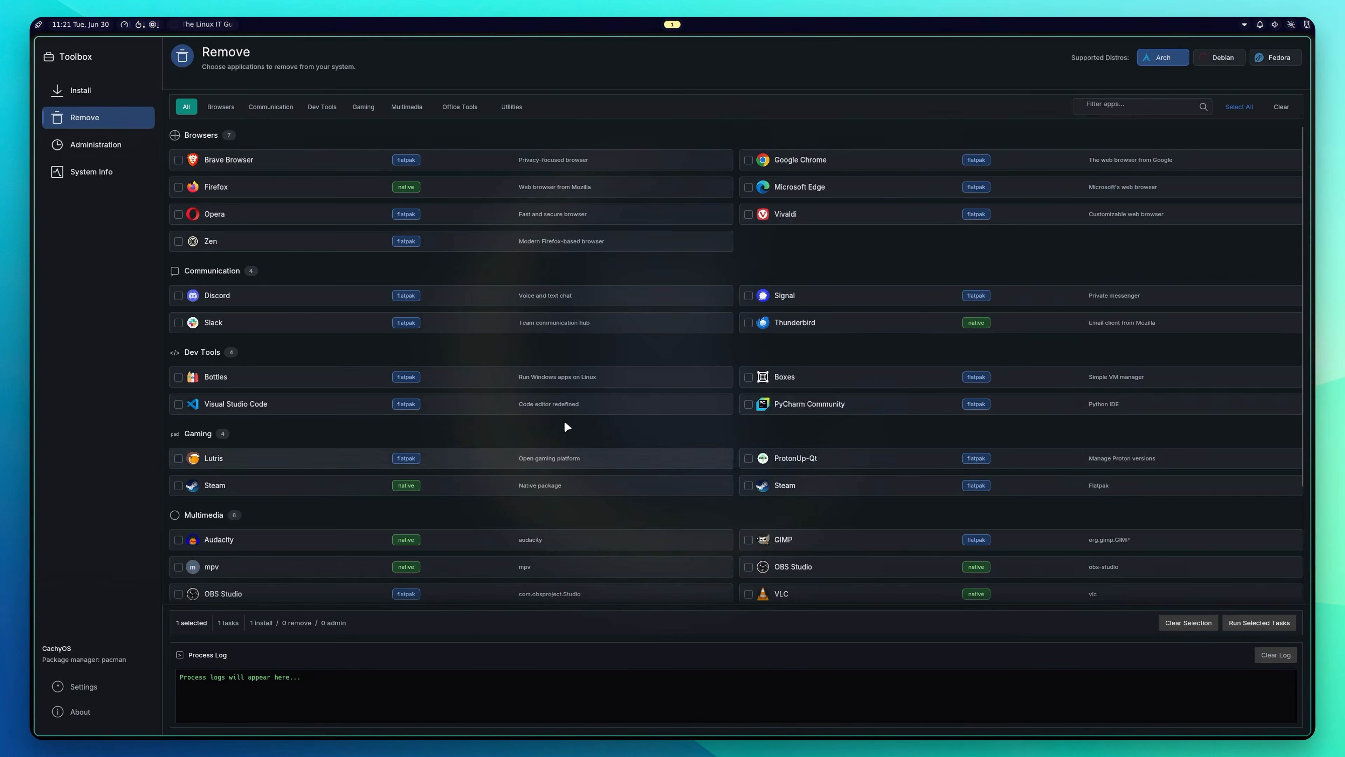
{"action": "left_click", "coordinate": [102, 147]}
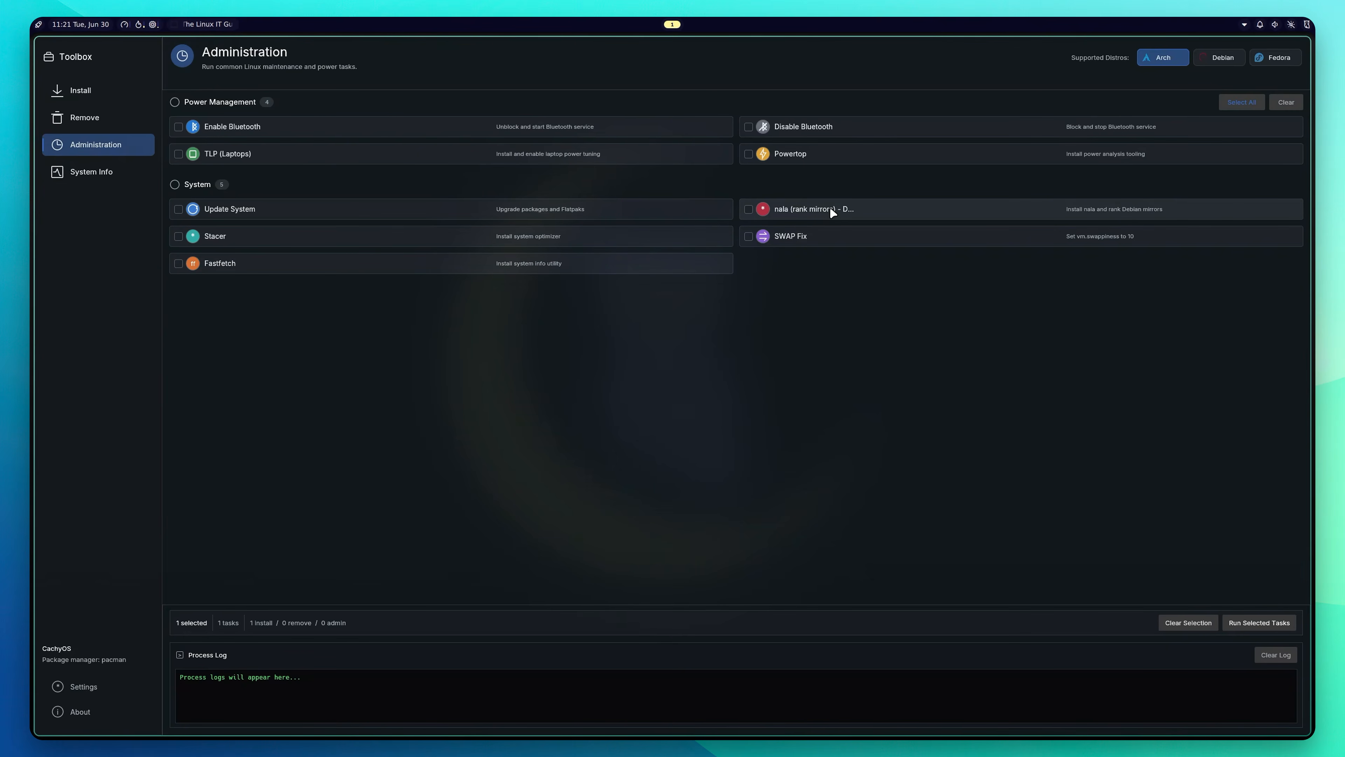
{"action": "left_click", "coordinate": [96, 173]}
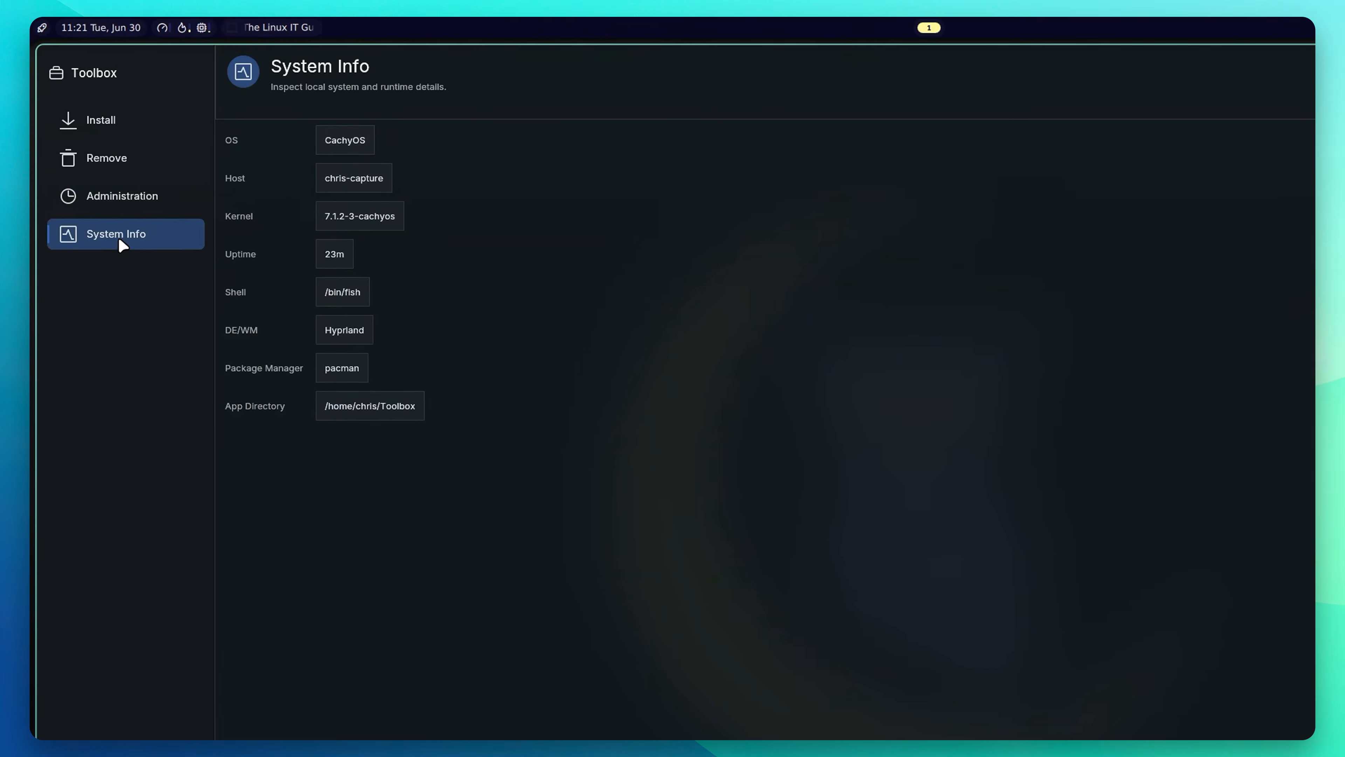
{"action": "left_click", "coordinate": [86, 119]}
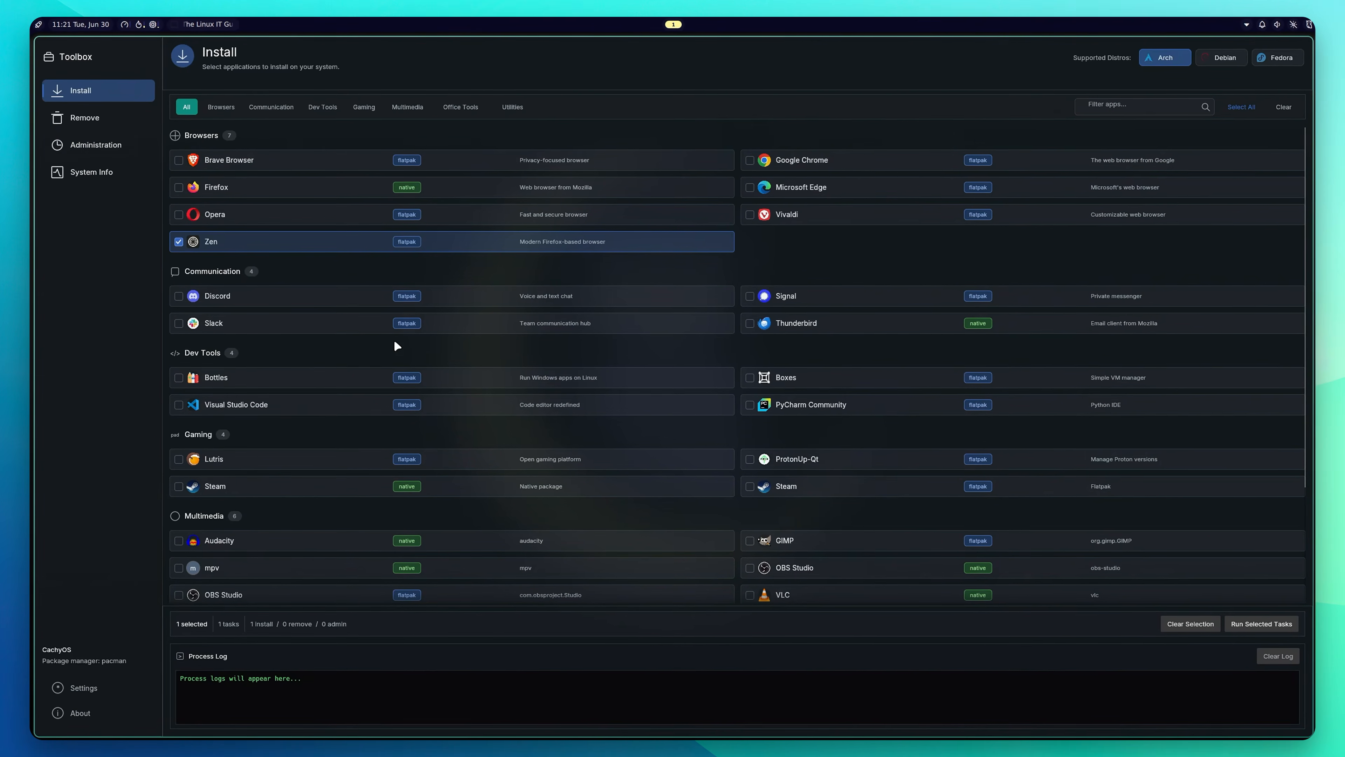
Step: Run the selected Zen install task, authenticating with the administrator password
{"action": "left_click", "coordinate": [1270, 620]}
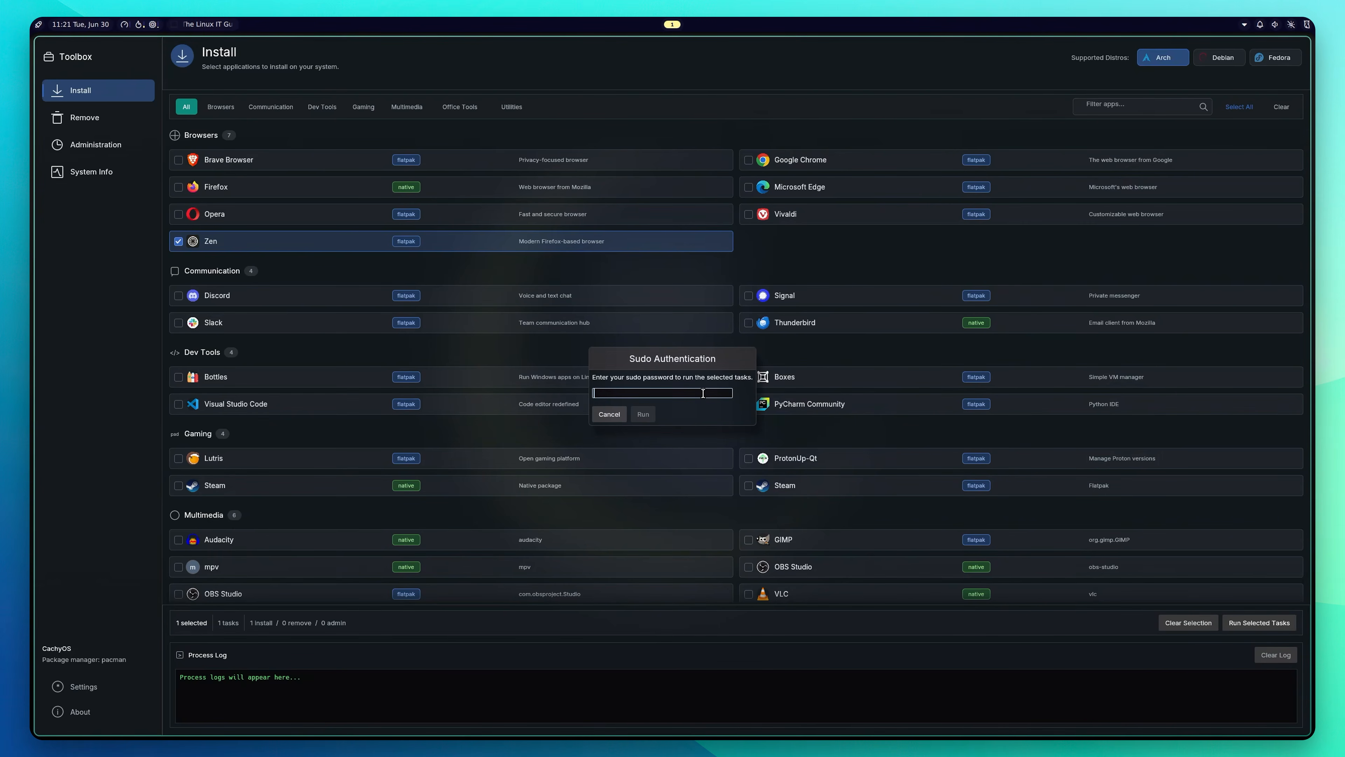
{"action": "type", "text": "••"}
{"action": "key", "text": "BackSpace"}
{"action": "type", "text": "••••••••••"}
{"action": "key", "text": "Return"}
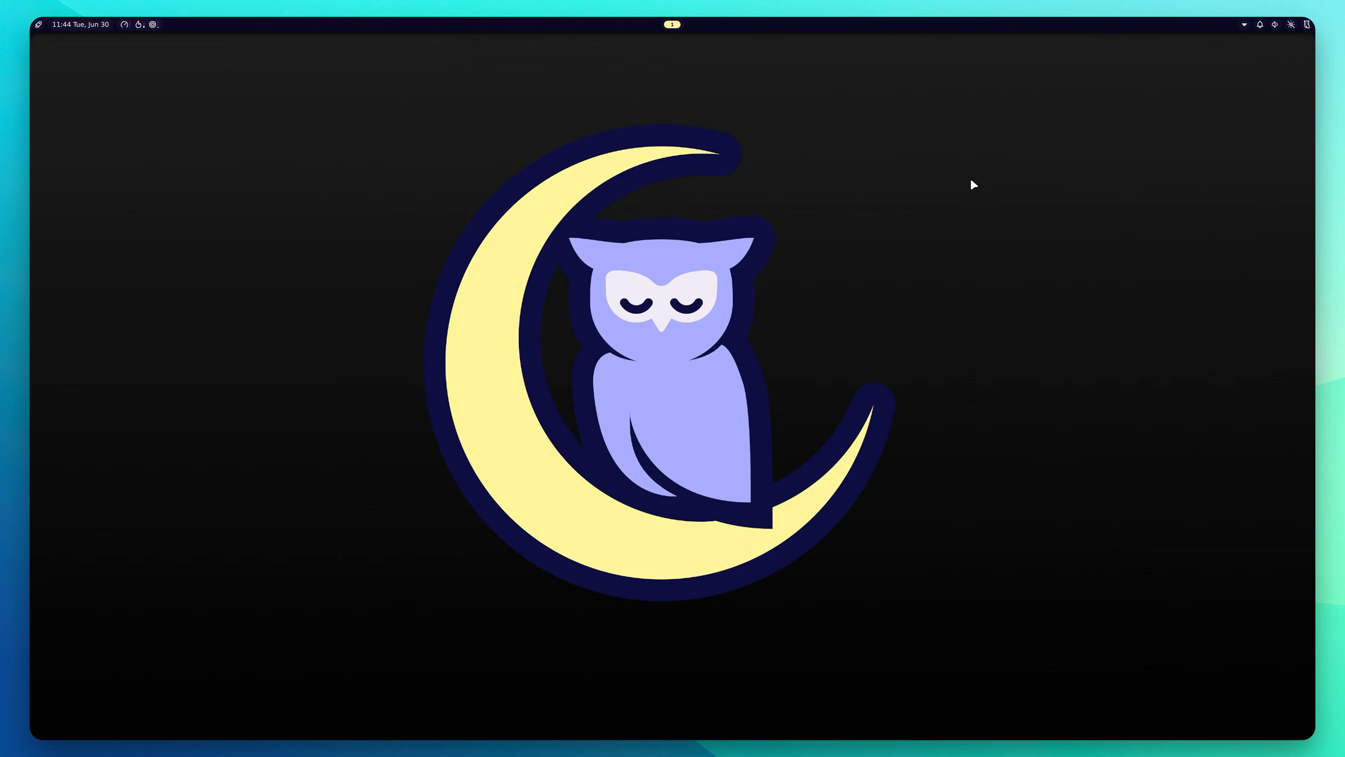
Step: Search 'zen' in the app launcher and start Zen Browser
{"action": "key", "text": "super"}
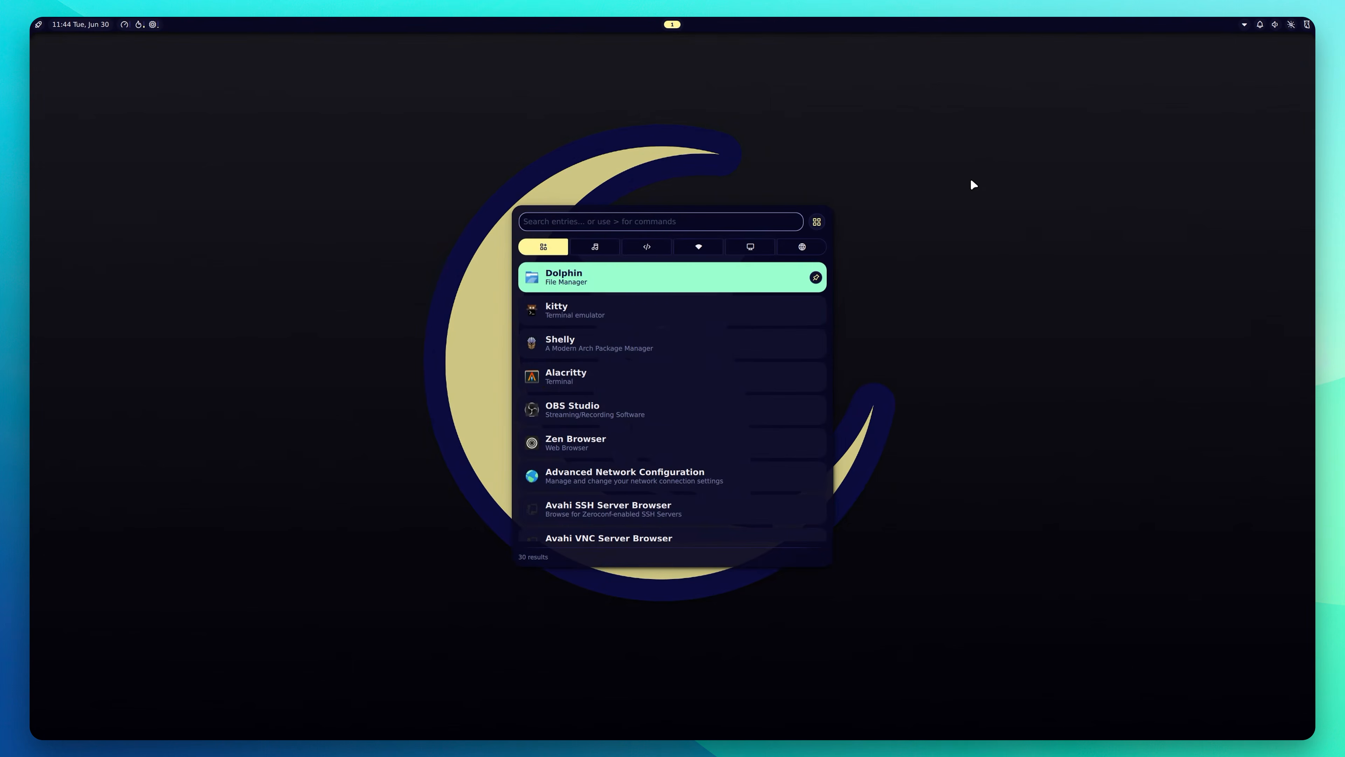
{"action": "type", "text": "zen"}
{"action": "key", "text": "Return"}
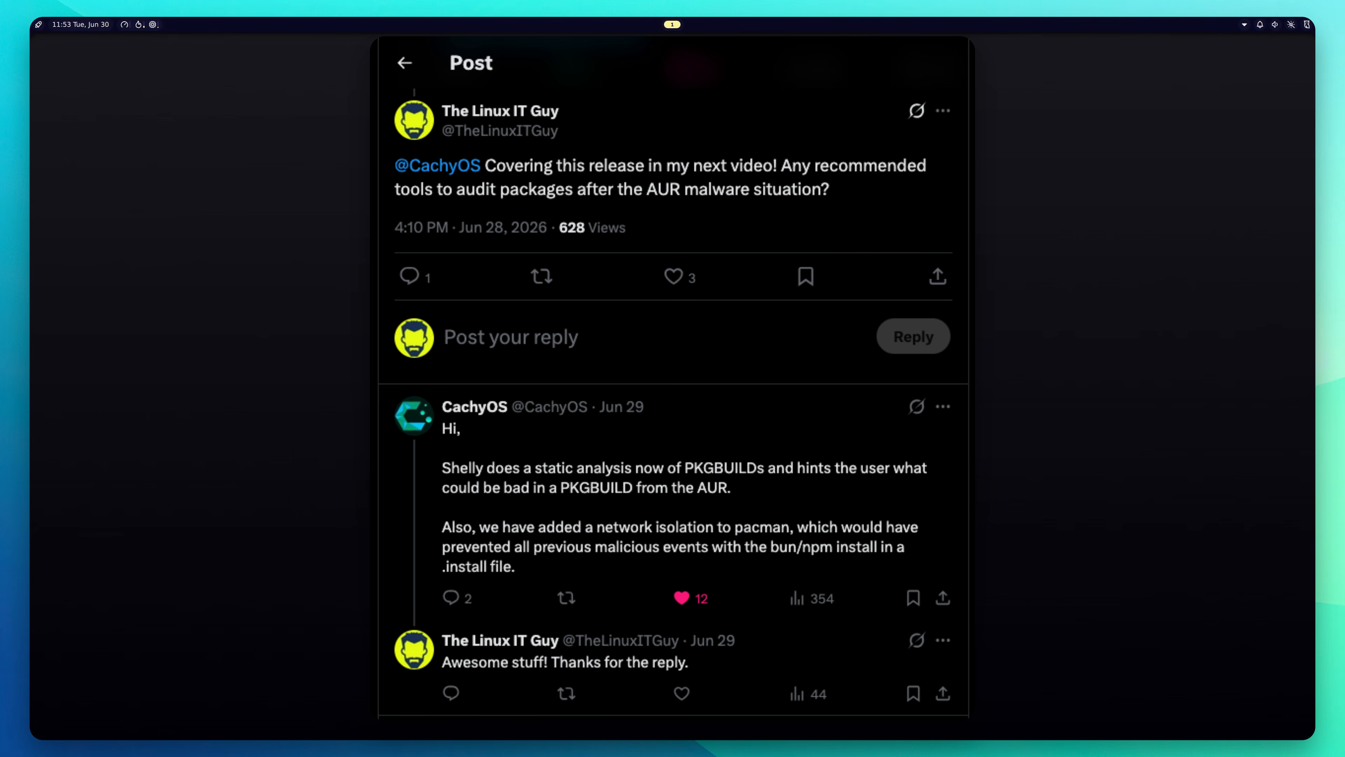
Step: In Shelly's AUR search for 'pamac', tick pamac-aur and scroll through its PKGBUILD preview
{"action": "left_click", "coordinate": [693, 319]}
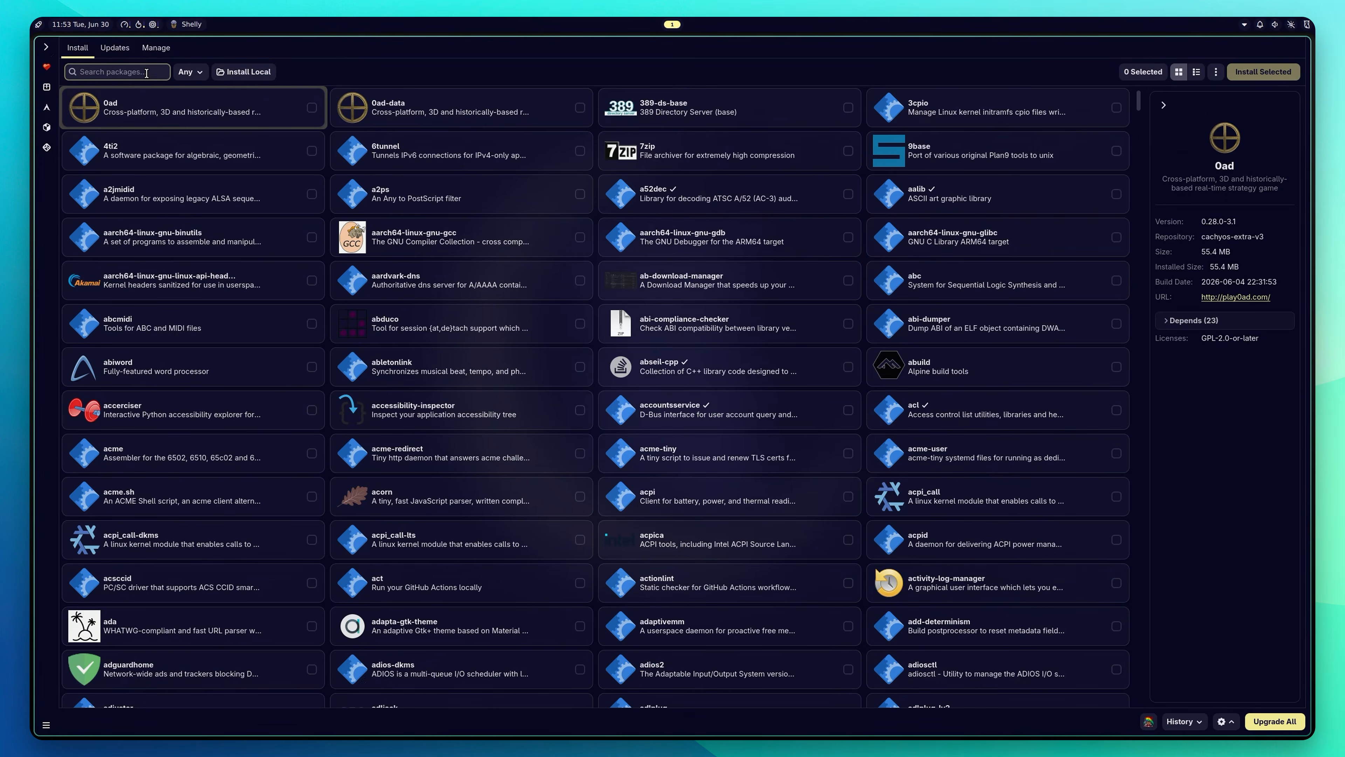
{"action": "left_click", "coordinate": [47, 106]}
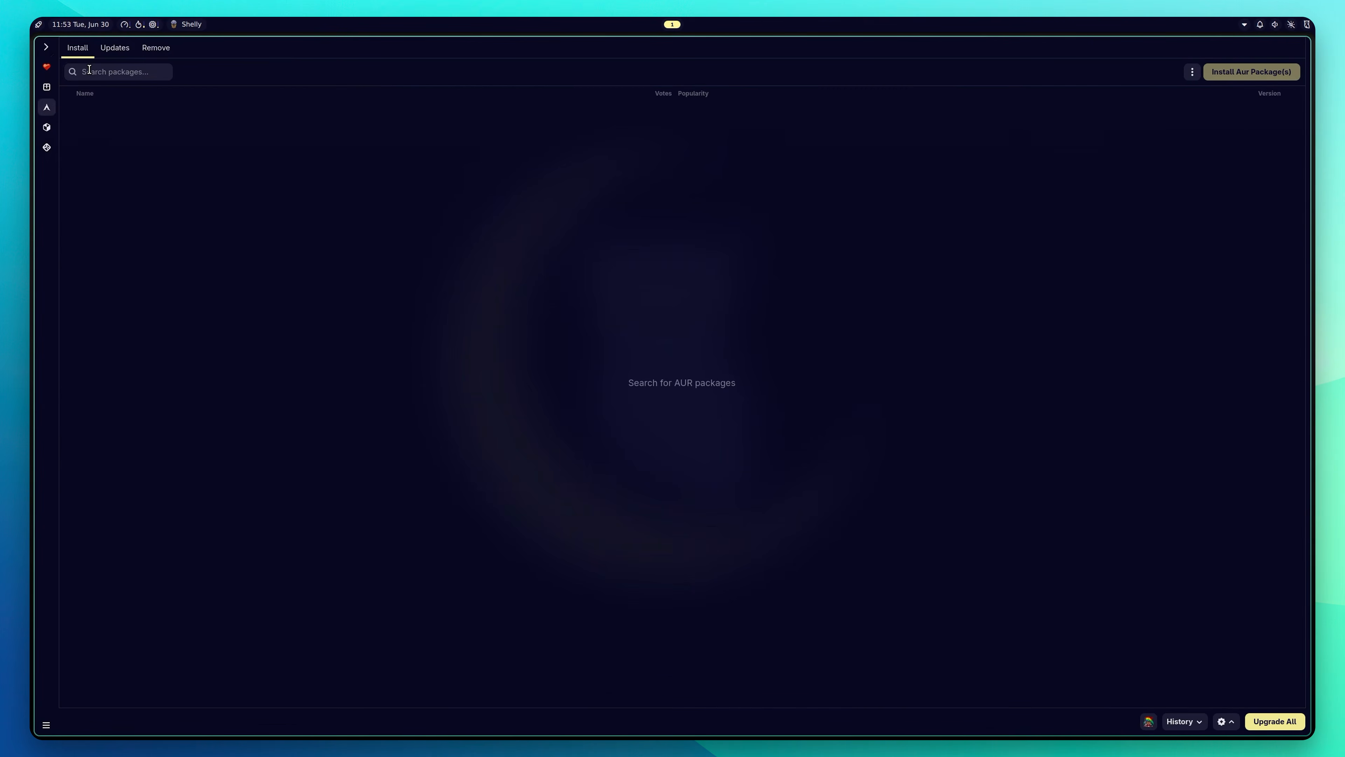
{"action": "type", "text": "pamac"}
{"action": "left_click", "coordinate": [73, 111]}
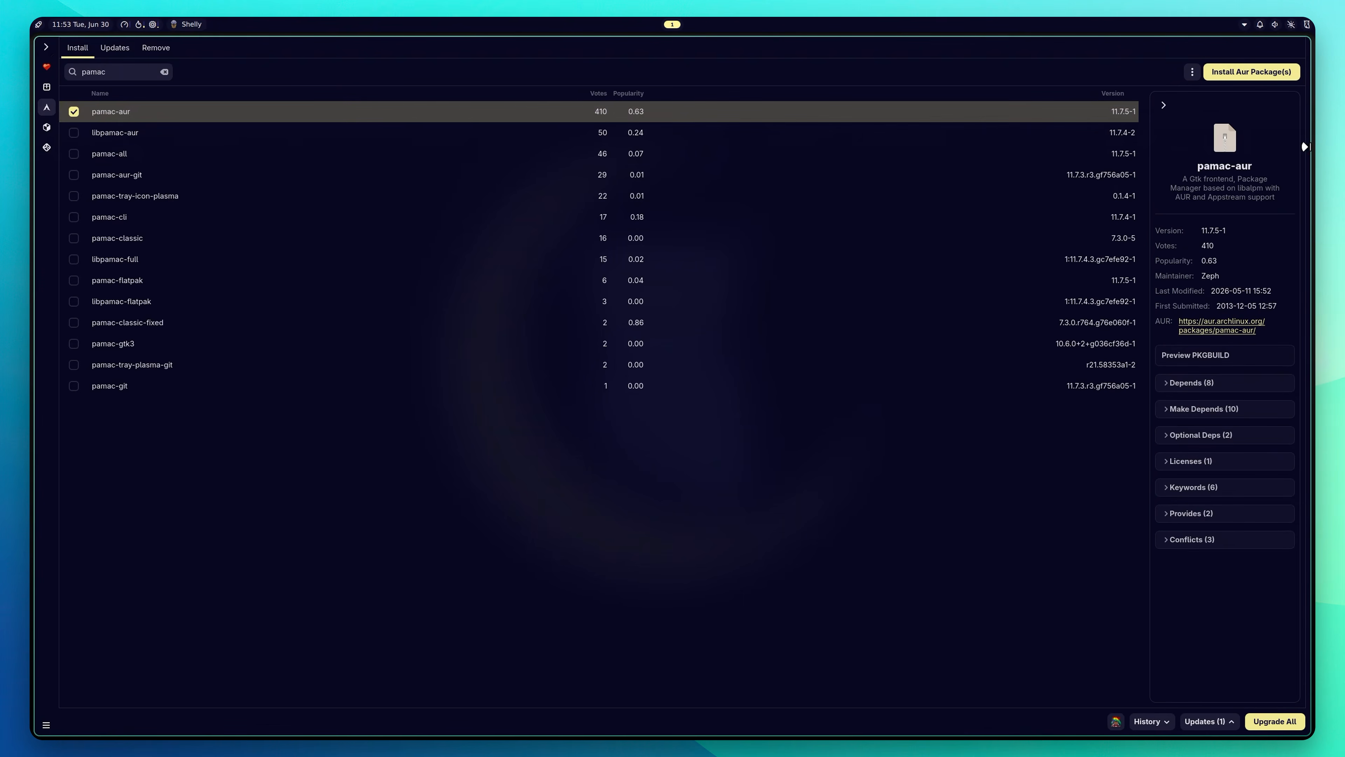
{"action": "left_click", "coordinate": [1244, 356]}
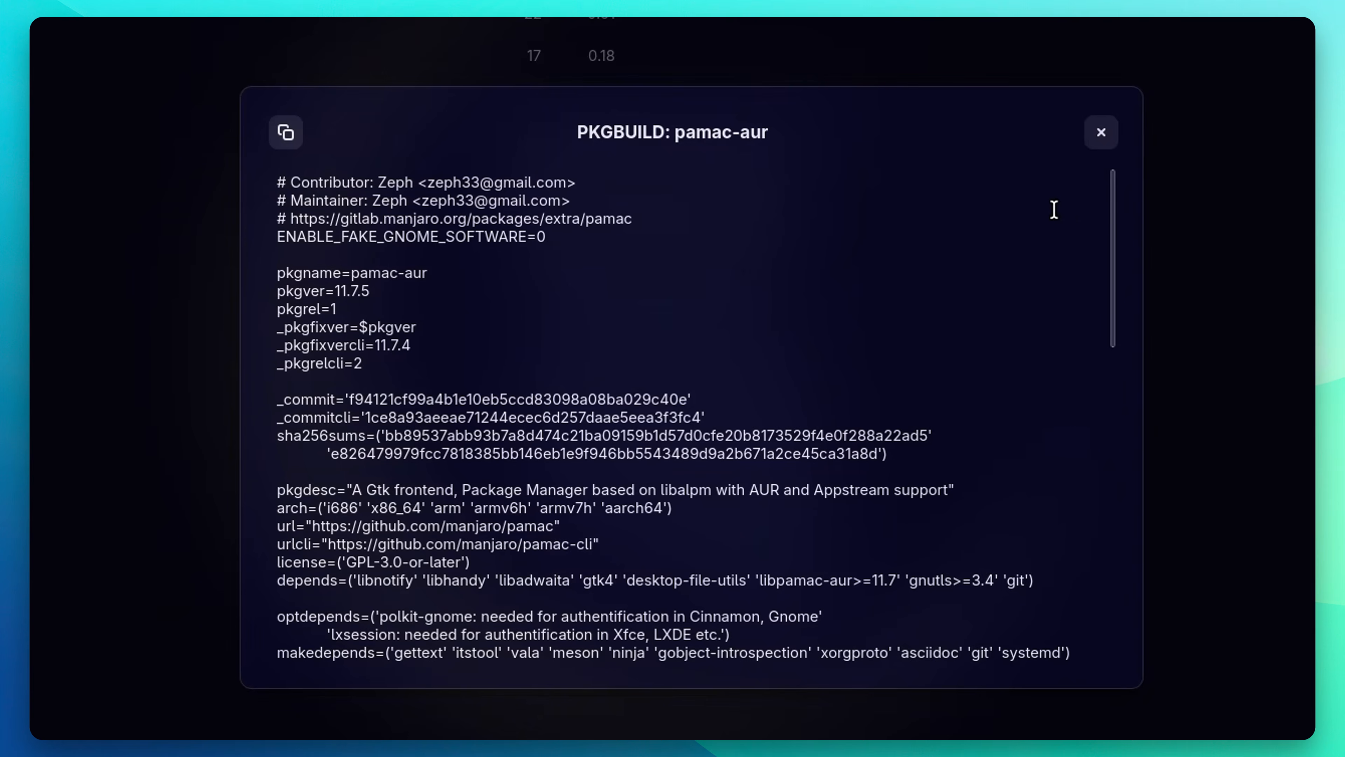
{"action": "left_click_drag", "start_coordinate": [1110, 212], "coordinate": [1110, 253]}
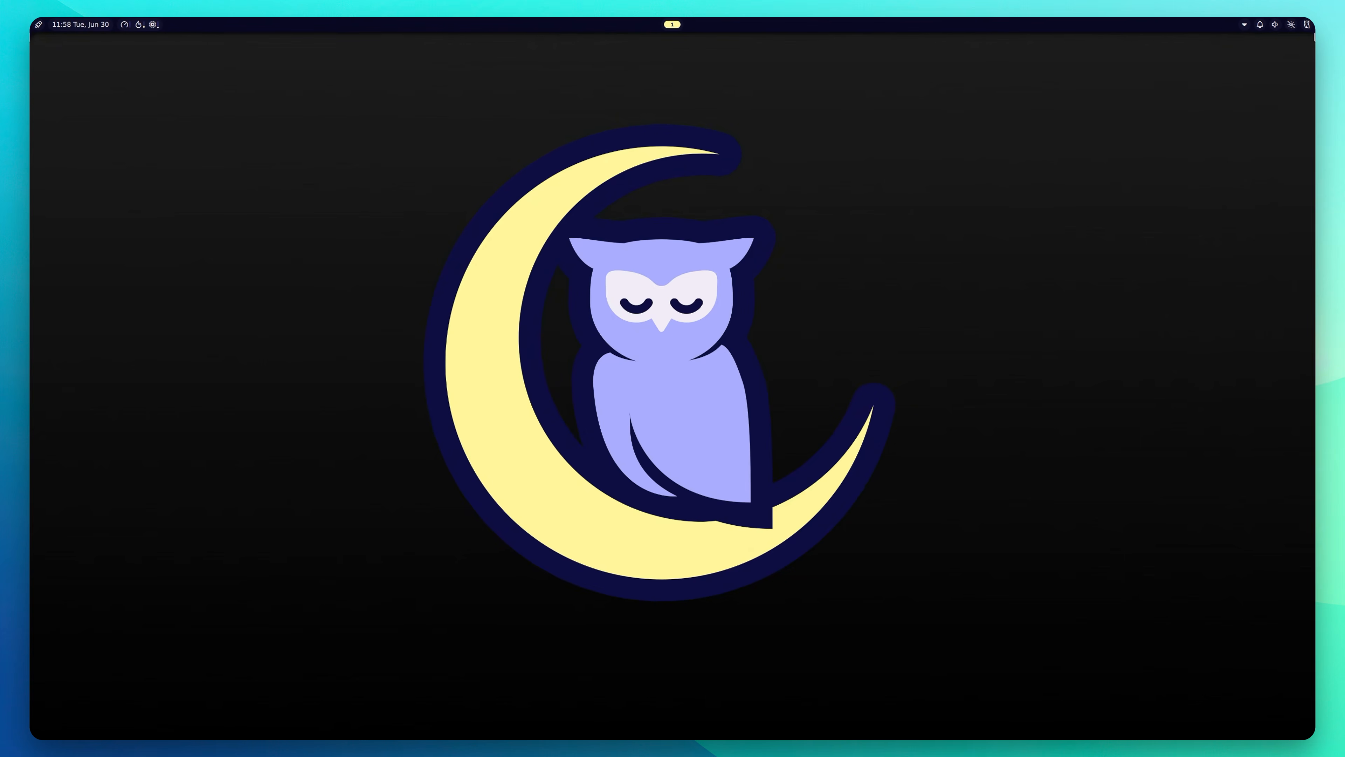
Step: Open Noctalia's settings on the General page via the control center's gear
{"action": "left_click", "coordinate": [1305, 26]}
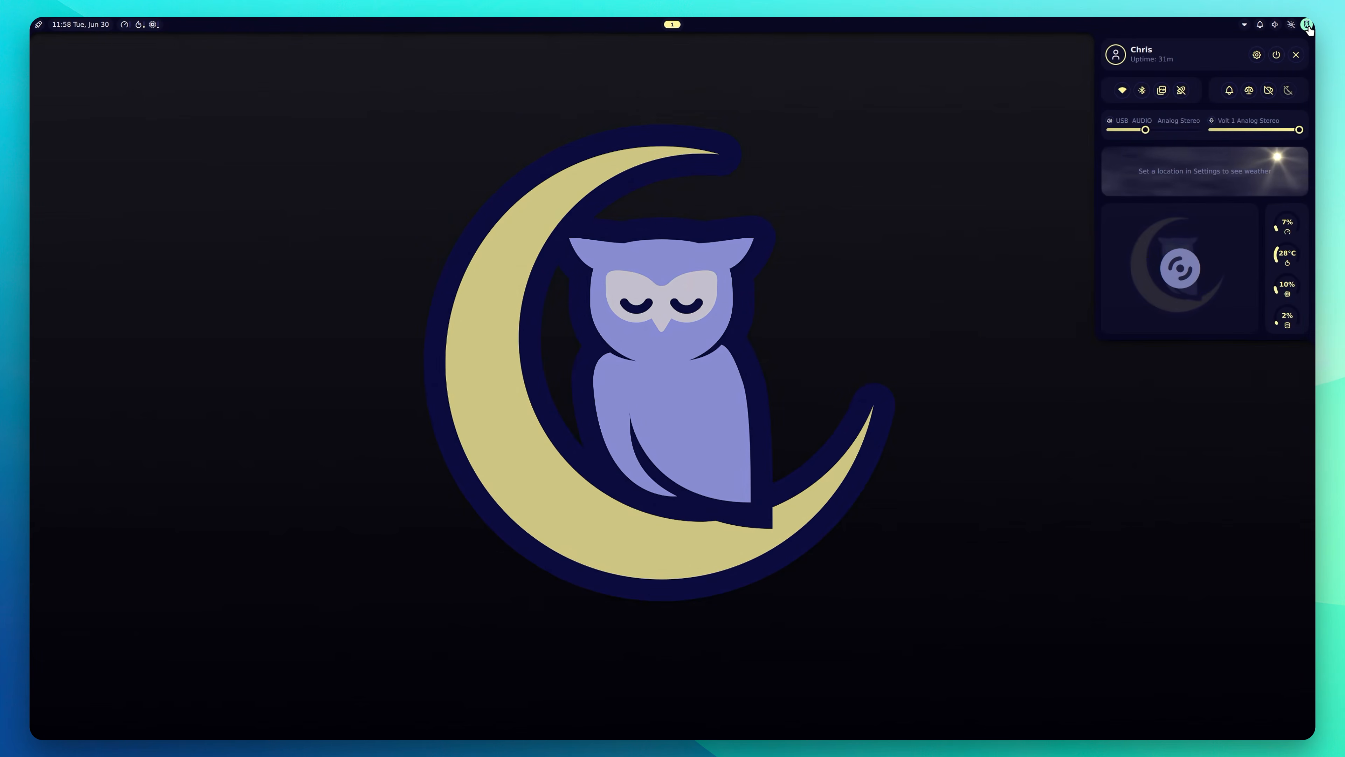
{"action": "left_click", "coordinate": [1257, 55]}
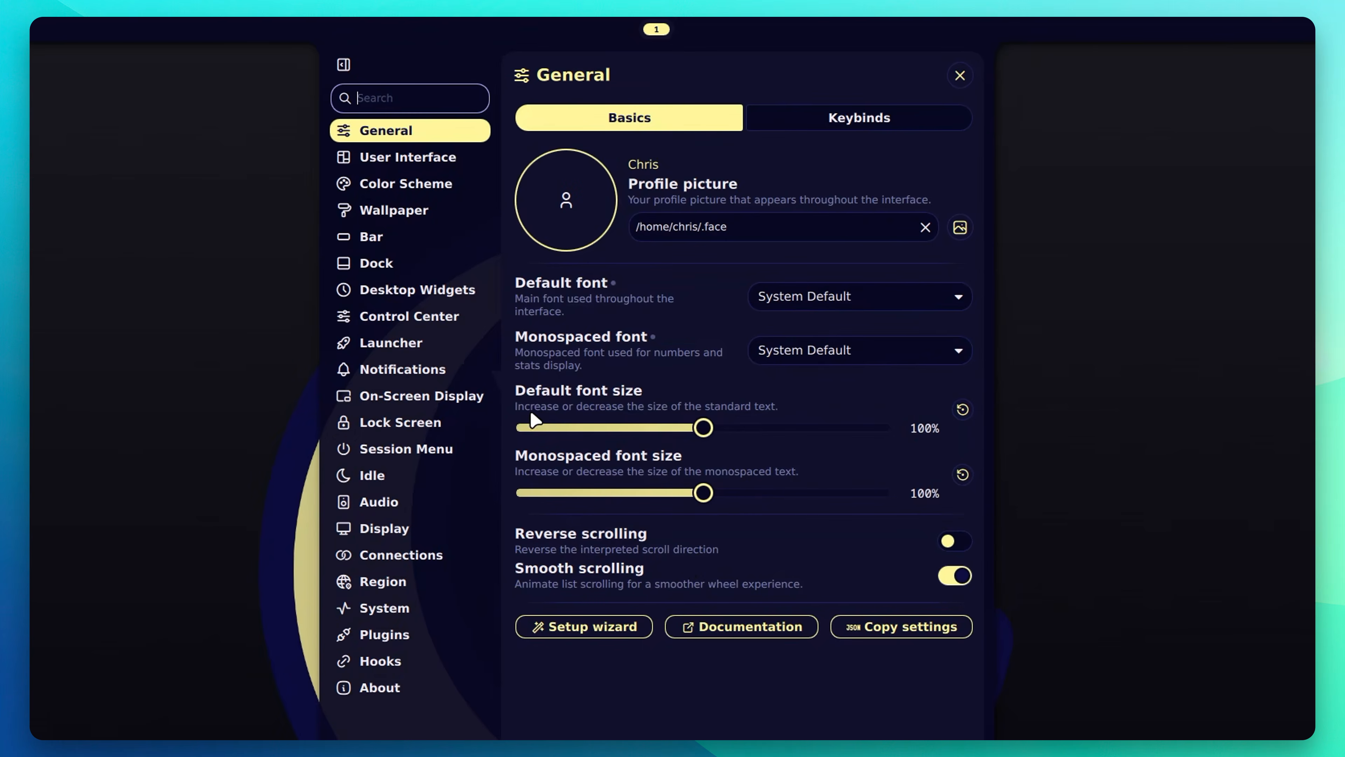
Step: Browse the User Interface page's Appearance, Panels and Screen Corners tabs
{"action": "left_click", "coordinate": [406, 158]}
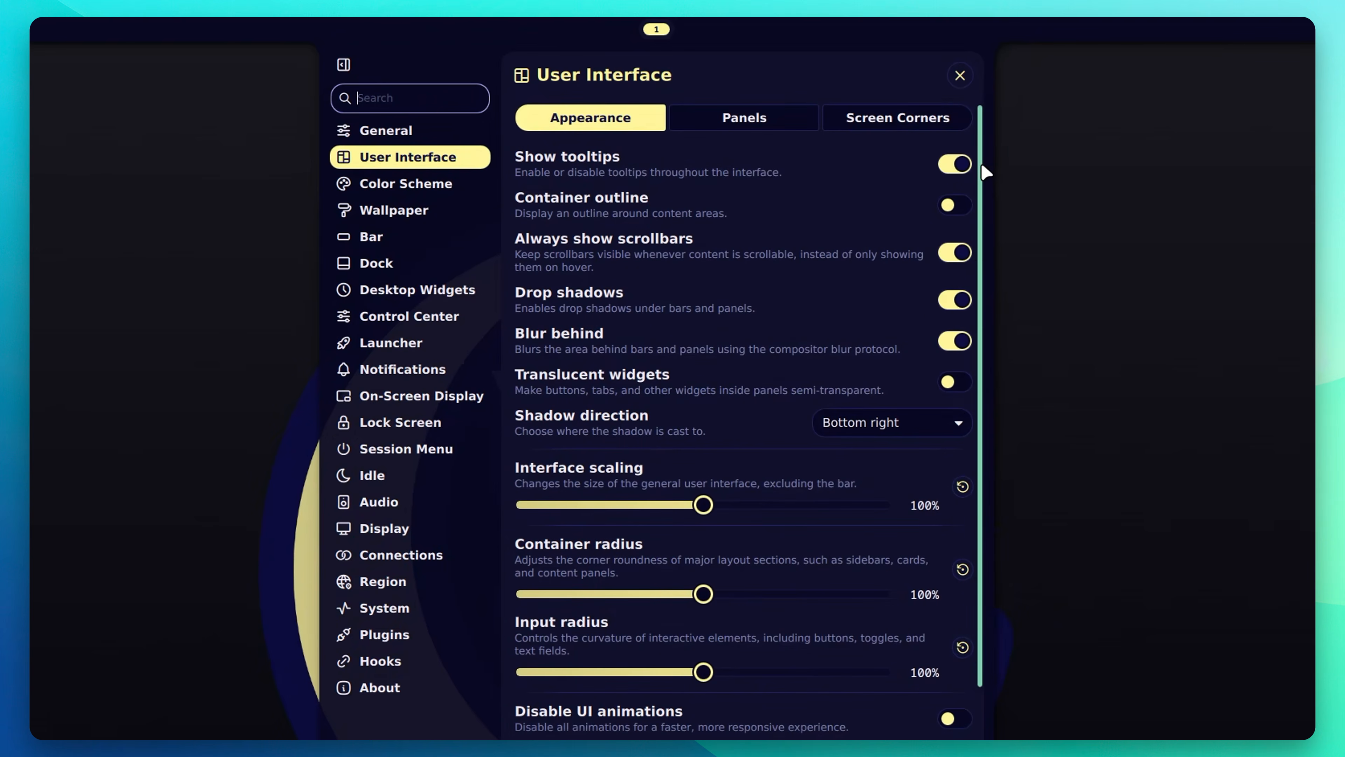
{"action": "scroll", "coordinate": [985, 175], "scroll_direction": "down", "scroll_amount": 1}
{"action": "scroll", "coordinate": [1004, 175], "scroll_direction": "up", "scroll_amount": 1}
{"action": "left_click", "coordinate": [750, 120]}
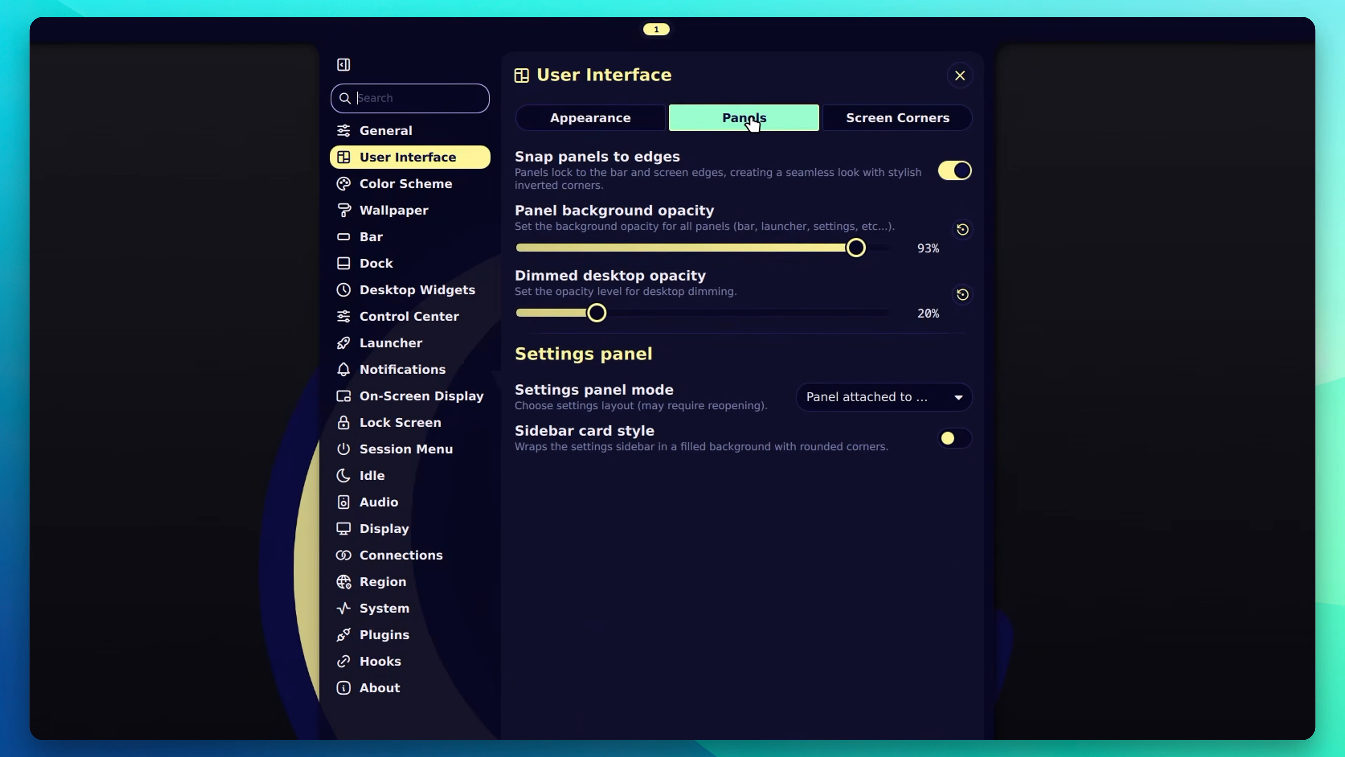
{"action": "left_click", "coordinate": [633, 122]}
{"action": "left_click", "coordinate": [737, 126]}
{"action": "left_click", "coordinate": [887, 124]}
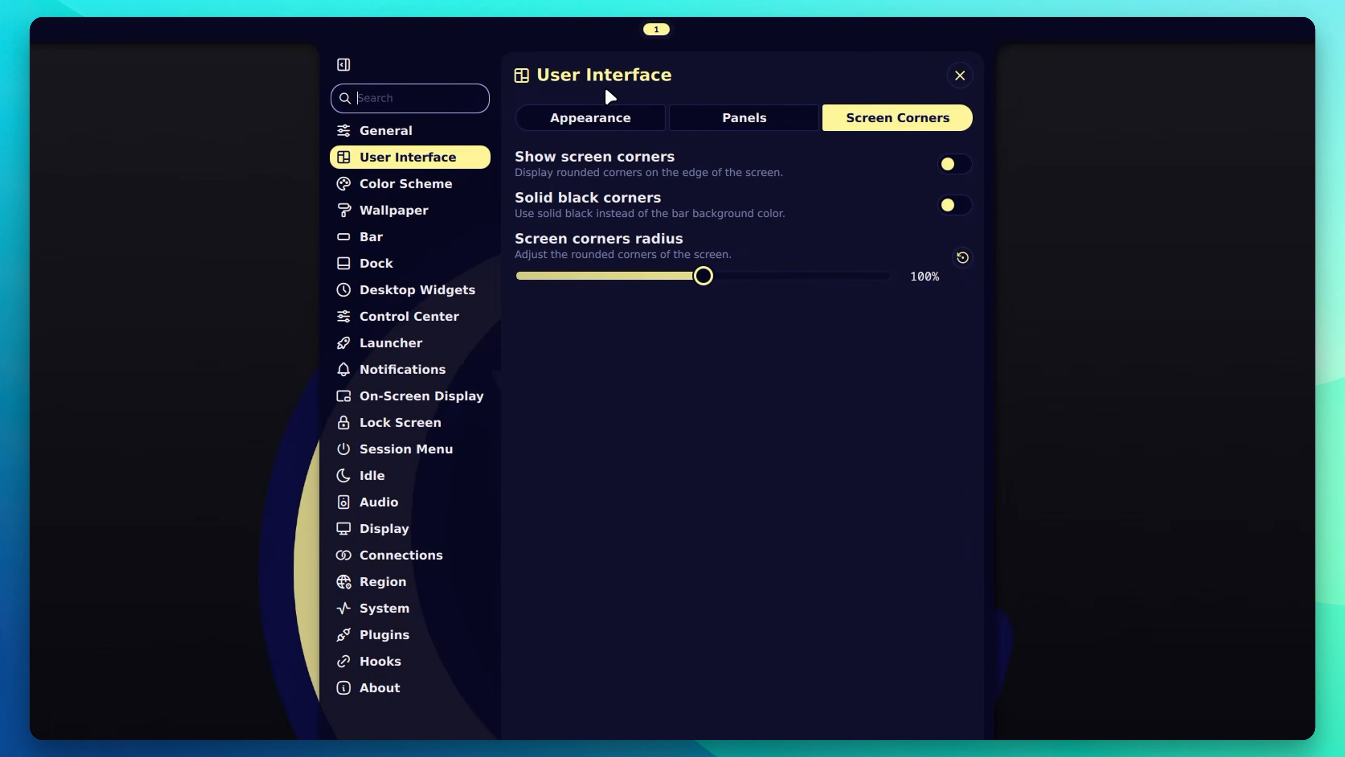
{"action": "left_click", "coordinate": [560, 122]}
Step: Open the Color Scheme page and check the Dark Mode schedule, leaving it Off
{"action": "left_click", "coordinate": [394, 197]}
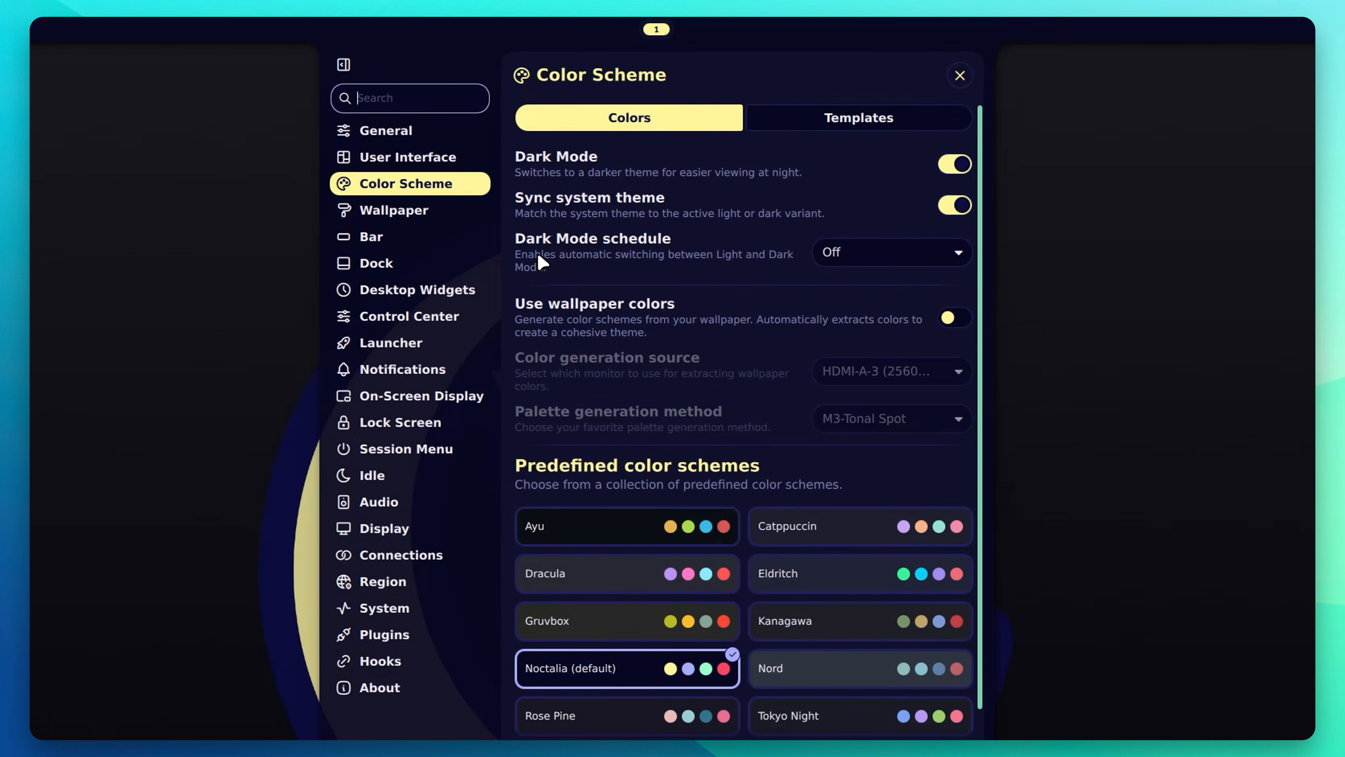
{"action": "left_click", "coordinate": [959, 252]}
{"action": "left_click", "coordinate": [959, 252]}
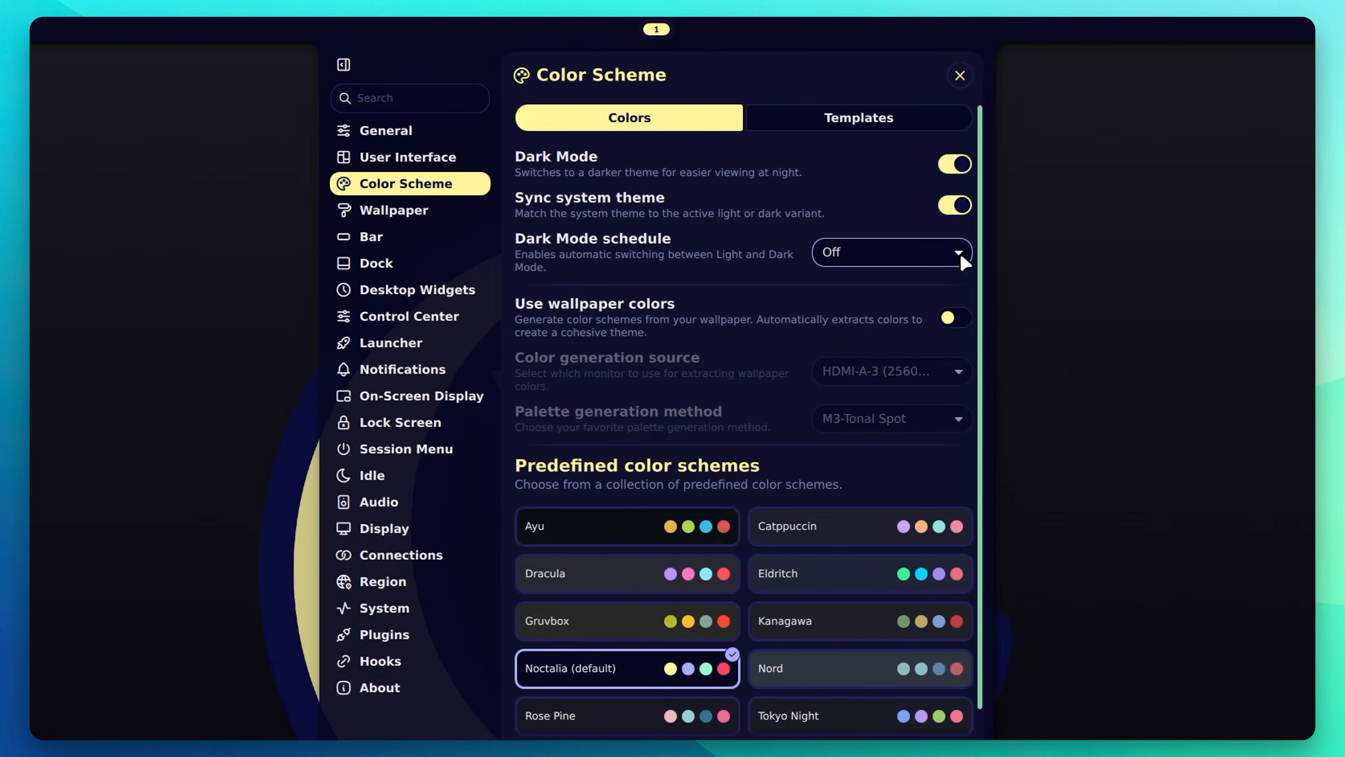
{"action": "scroll", "coordinate": [982, 349], "scroll_direction": "down", "scroll_amount": 1}
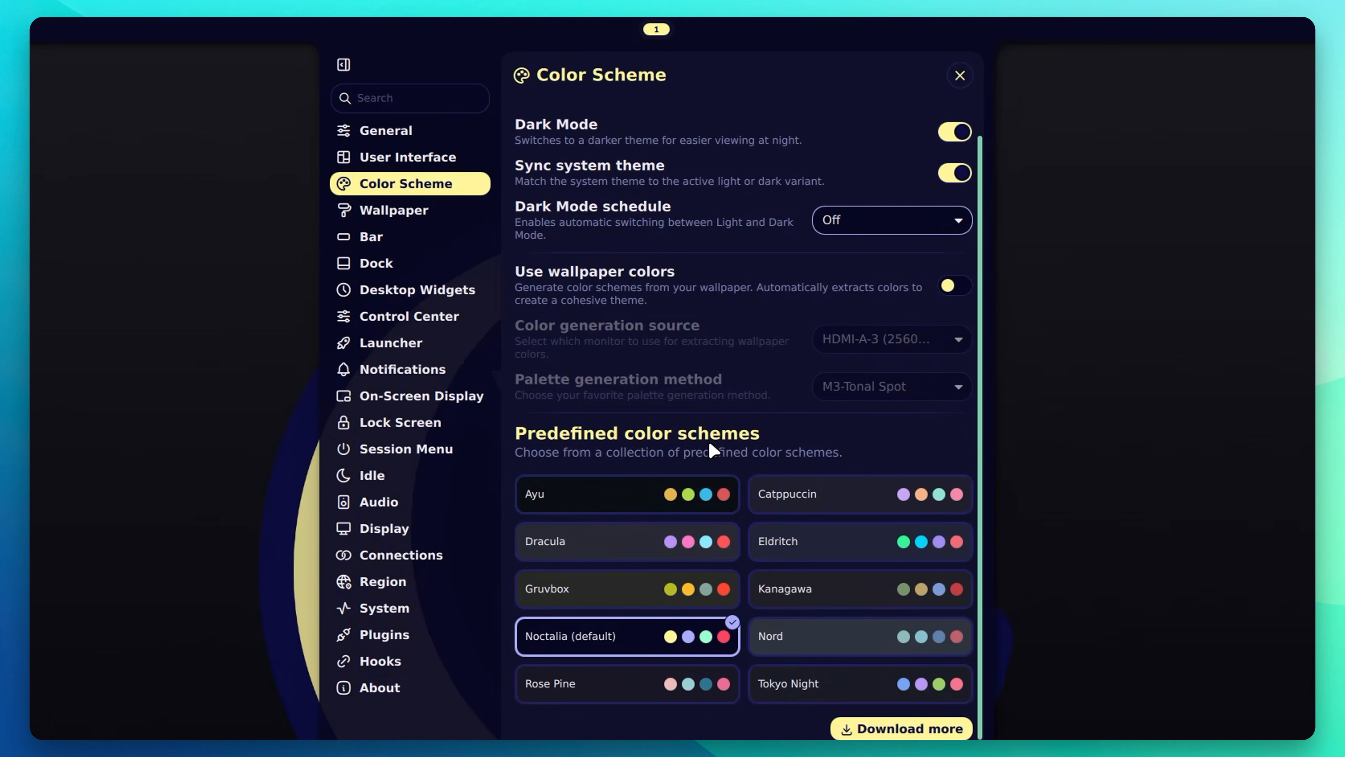
Step: Try the Ayu, Dracula, Gruvbox, Noctalia, Rose Pine, Catppuccin and Eldritch color schemes
{"action": "left_click", "coordinate": [593, 500]}
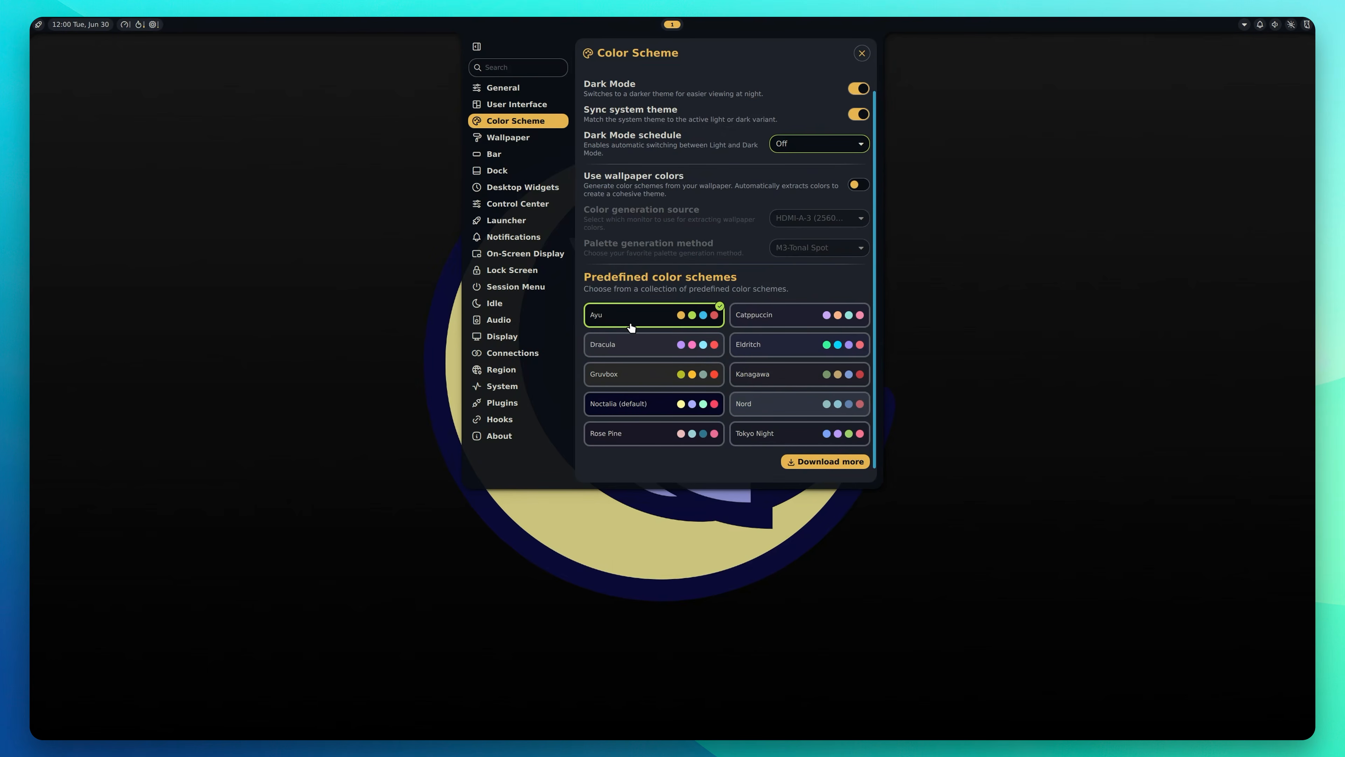
{"action": "left_click", "coordinate": [629, 346]}
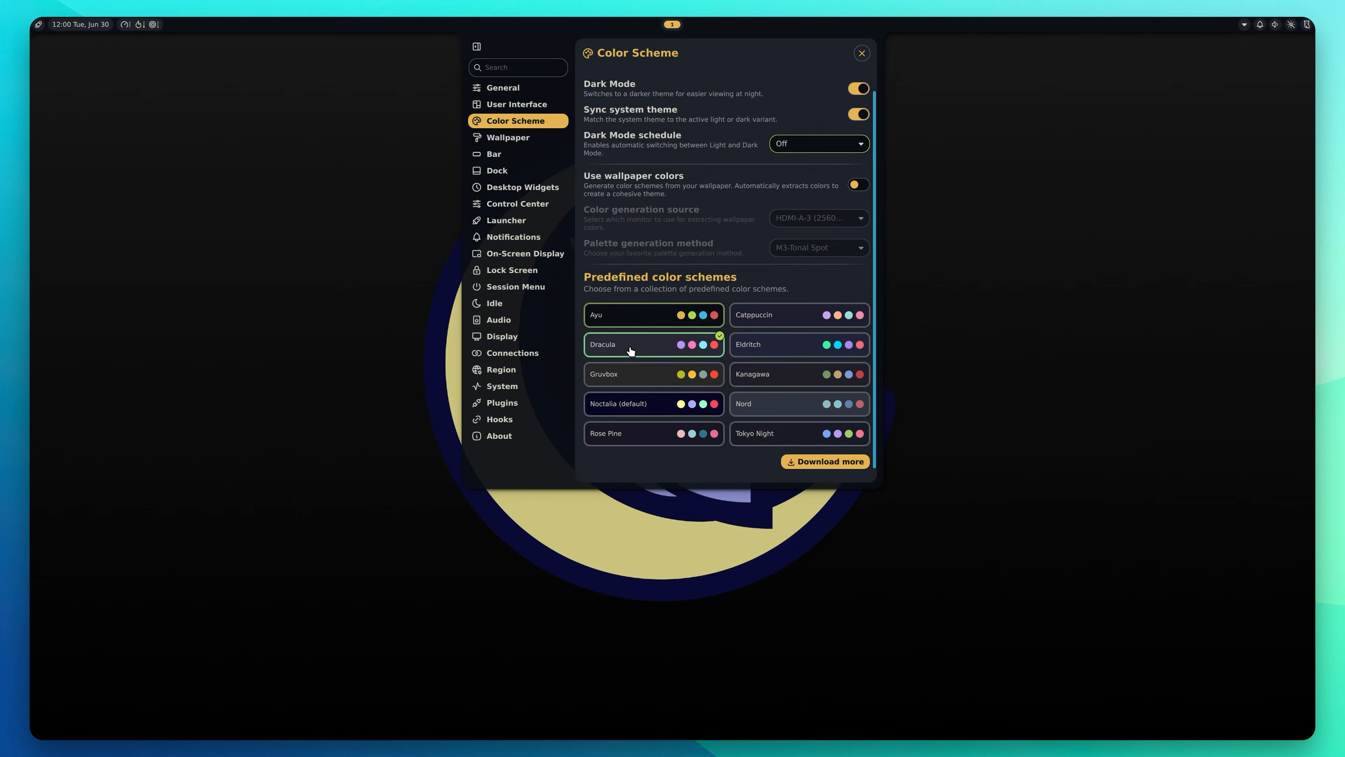
{"action": "left_click", "coordinate": [644, 373]}
{"action": "left_click", "coordinate": [649, 404]}
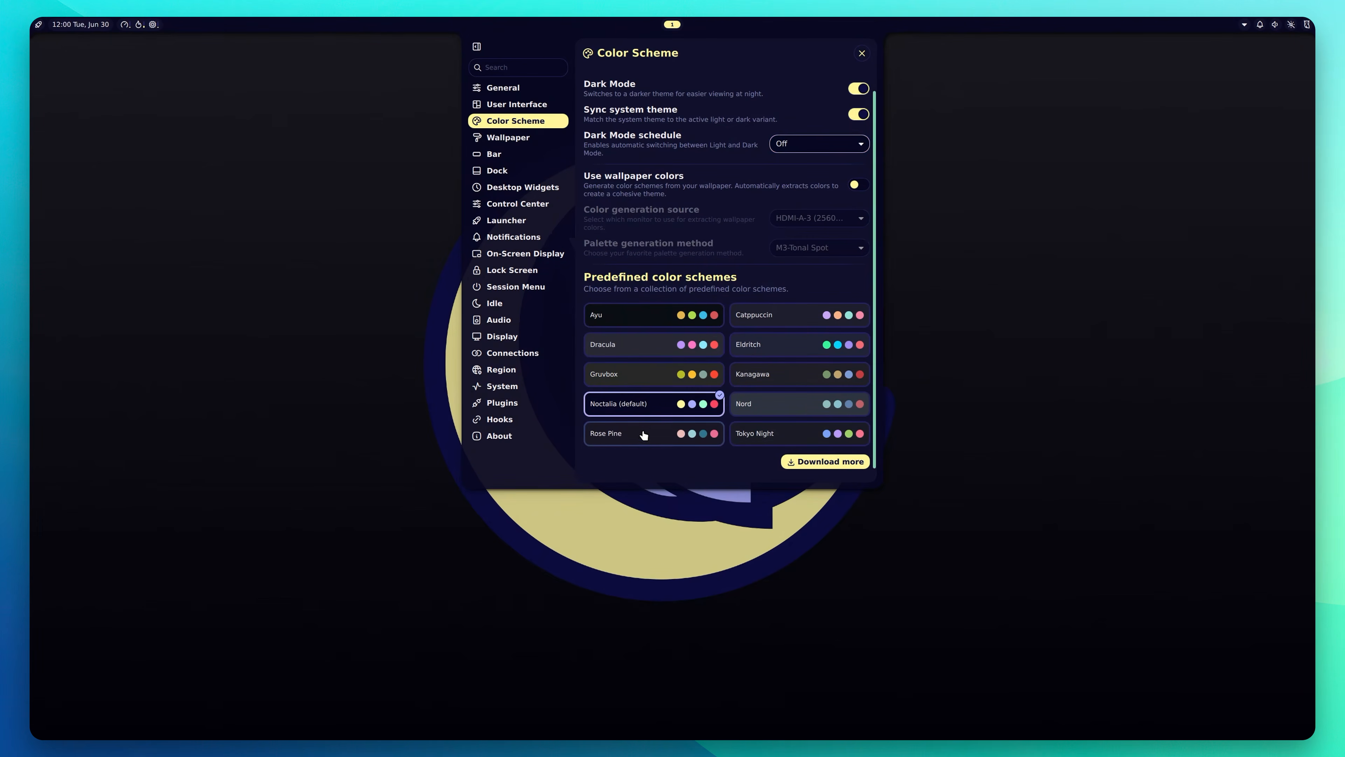
{"action": "left_click", "coordinate": [643, 434]}
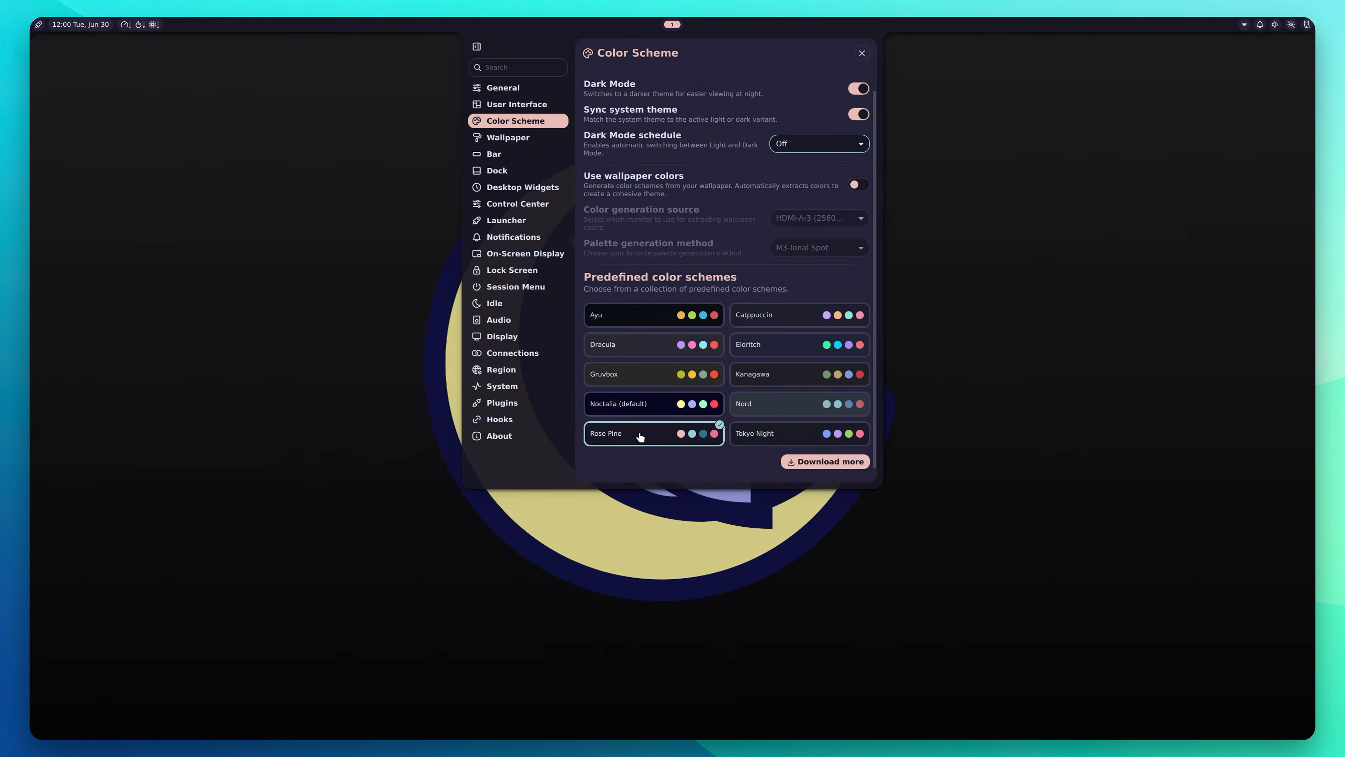
{"action": "left_click", "coordinate": [788, 322]}
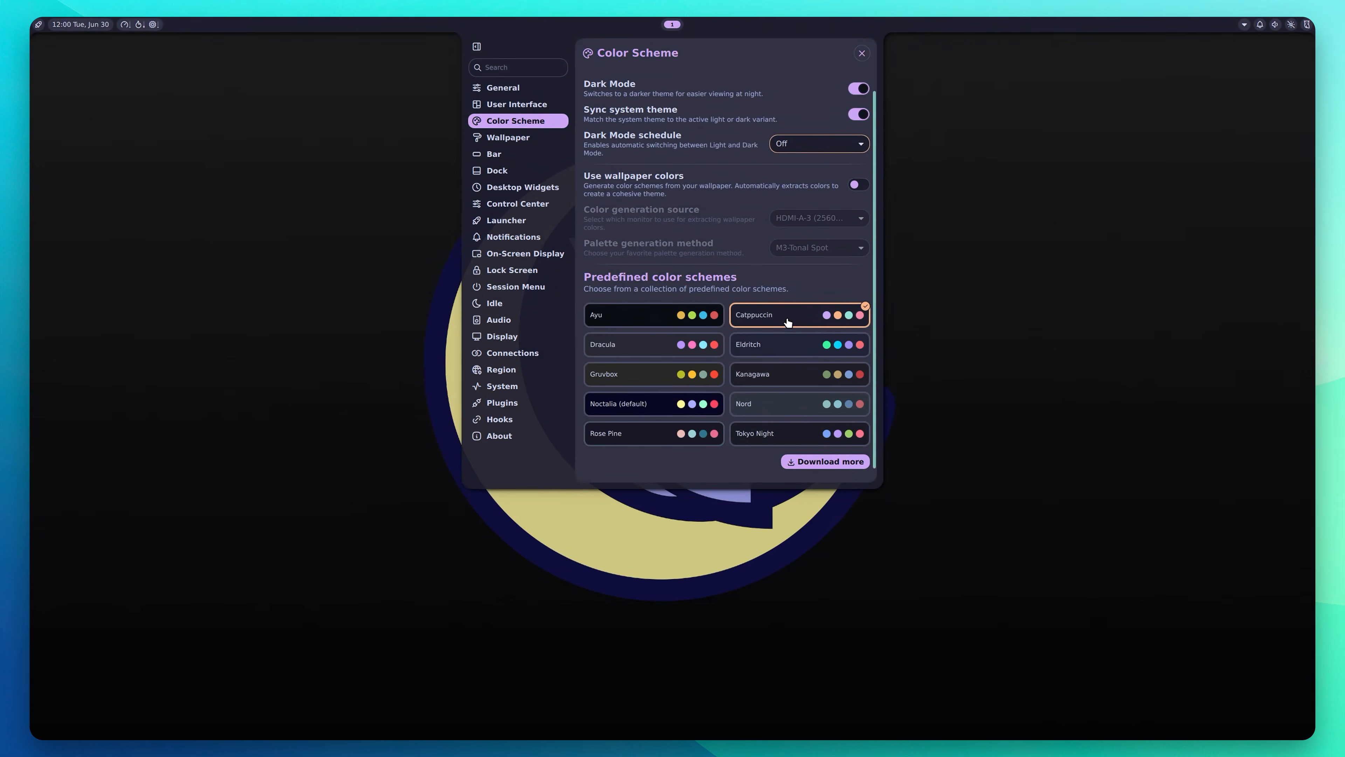
{"action": "left_click", "coordinate": [783, 354]}
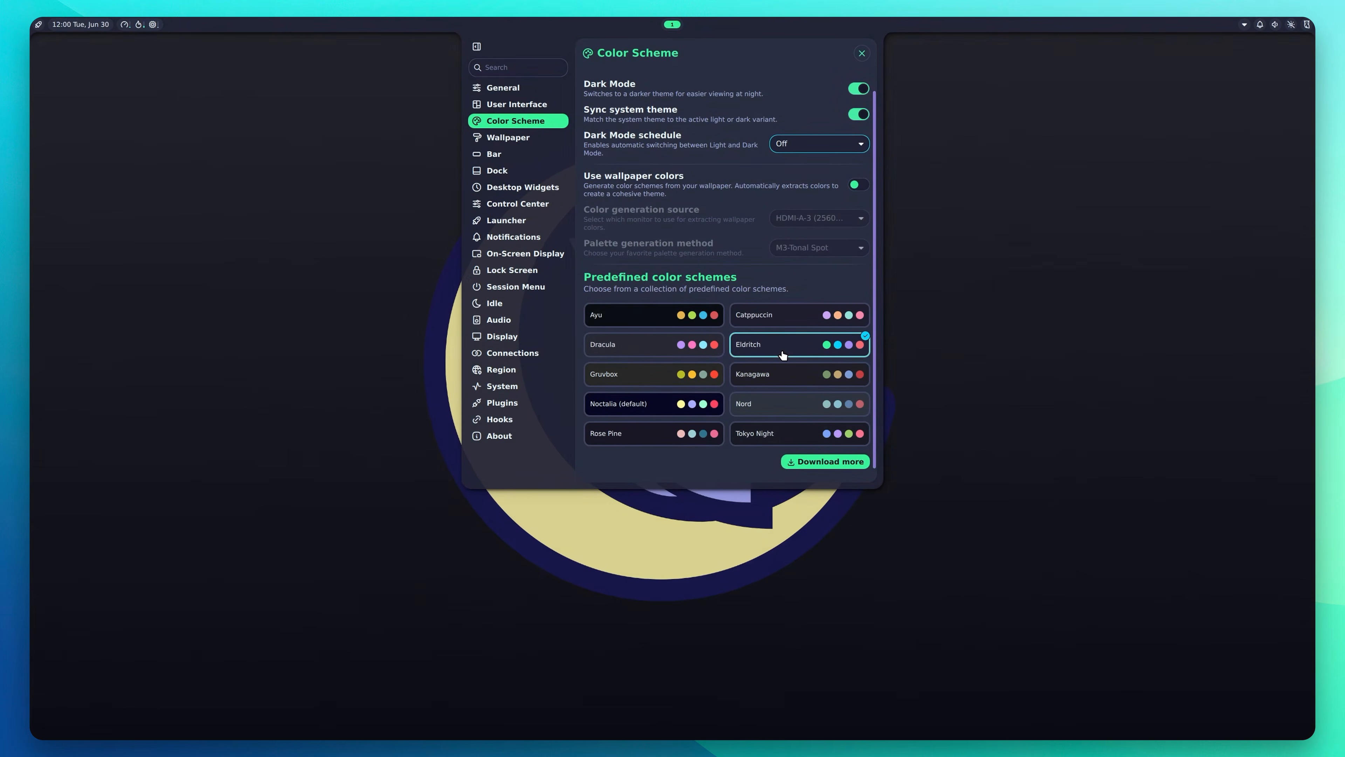
Step: Try Kanagawa, Nord and Tokyo Night, settle on Nord, then go to the Wallpaper settings
{"action": "left_click", "coordinate": [787, 382]}
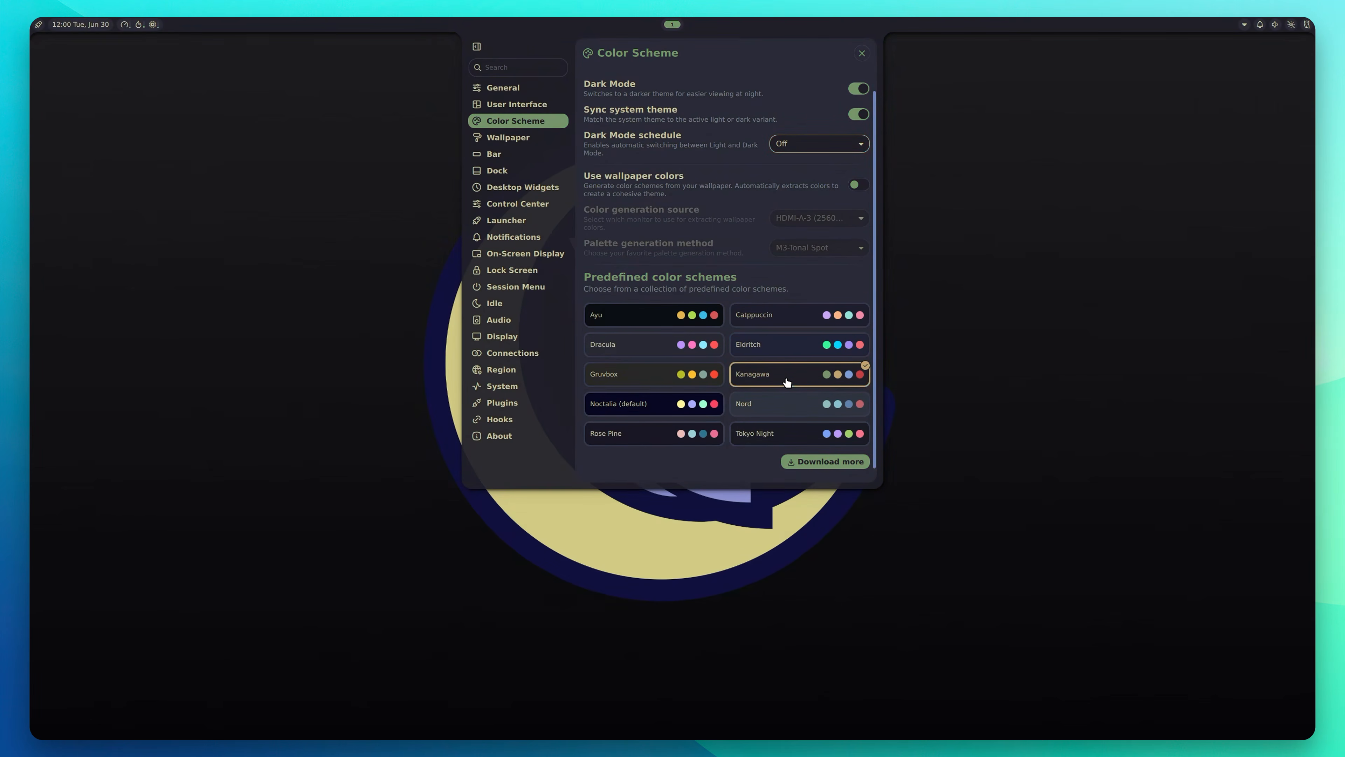
{"action": "left_click", "coordinate": [789, 408]}
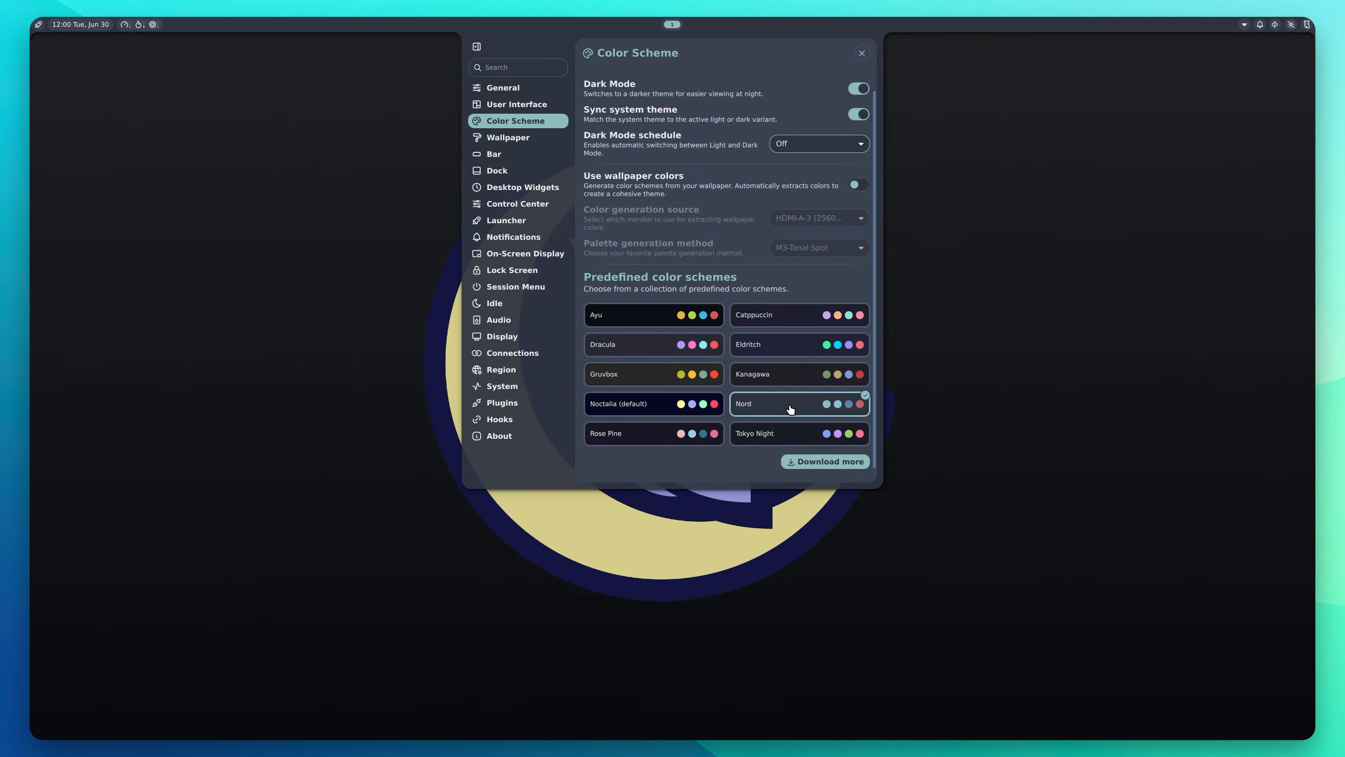
{"action": "left_click", "coordinate": [784, 437]}
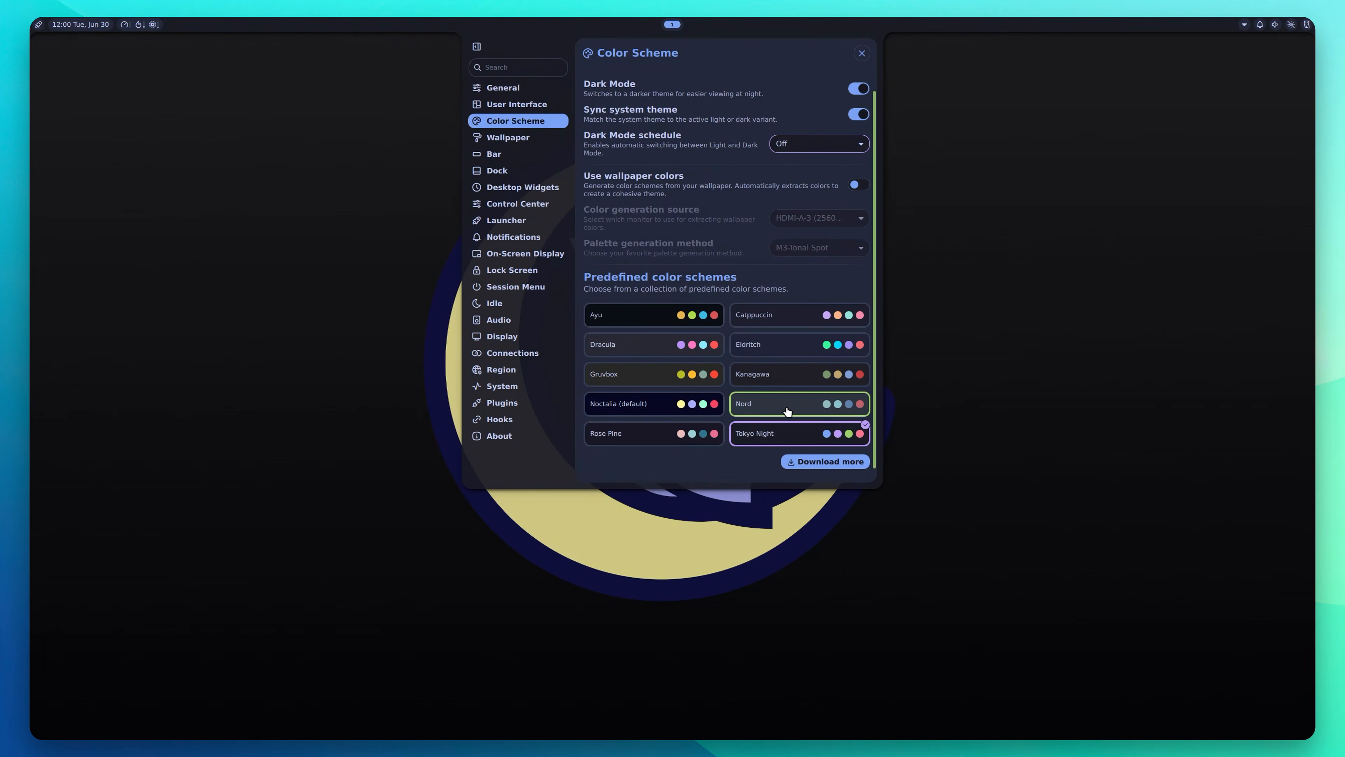
{"action": "left_click", "coordinate": [770, 409]}
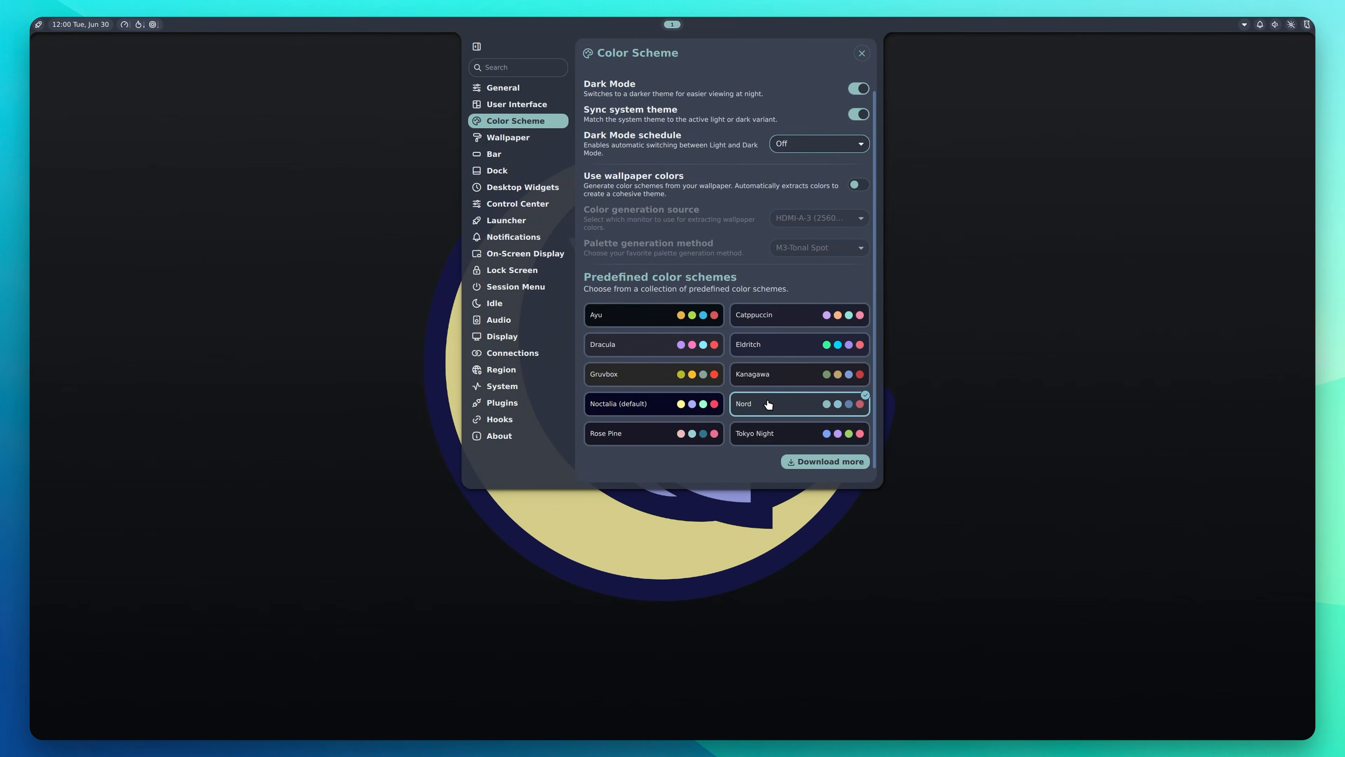
{"action": "left_click", "coordinate": [522, 139]}
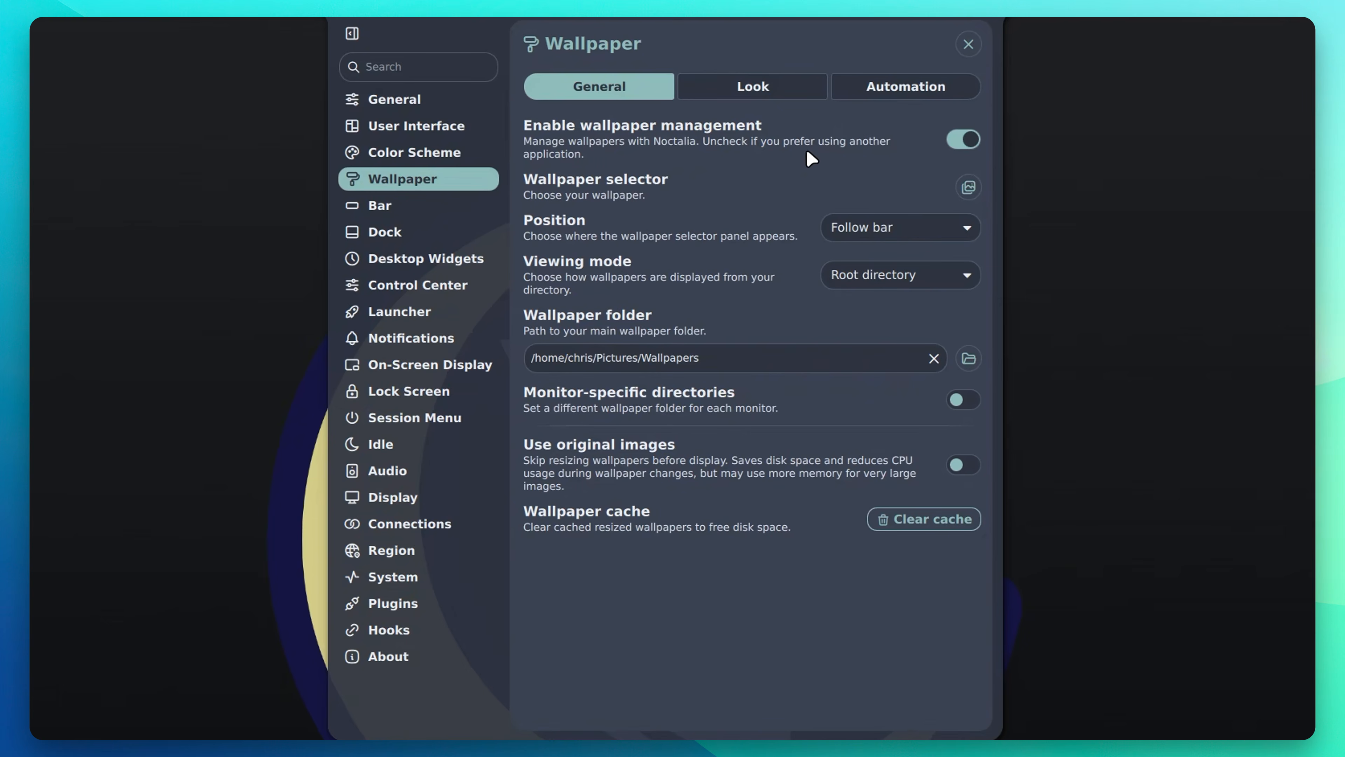
Step: Open the wallpaper picker, toggle Monitor-specific directories on and off, and view the Look and Automation tabs
{"action": "left_click", "coordinate": [967, 187]}
{"action": "left_click", "coordinate": [953, 401]}
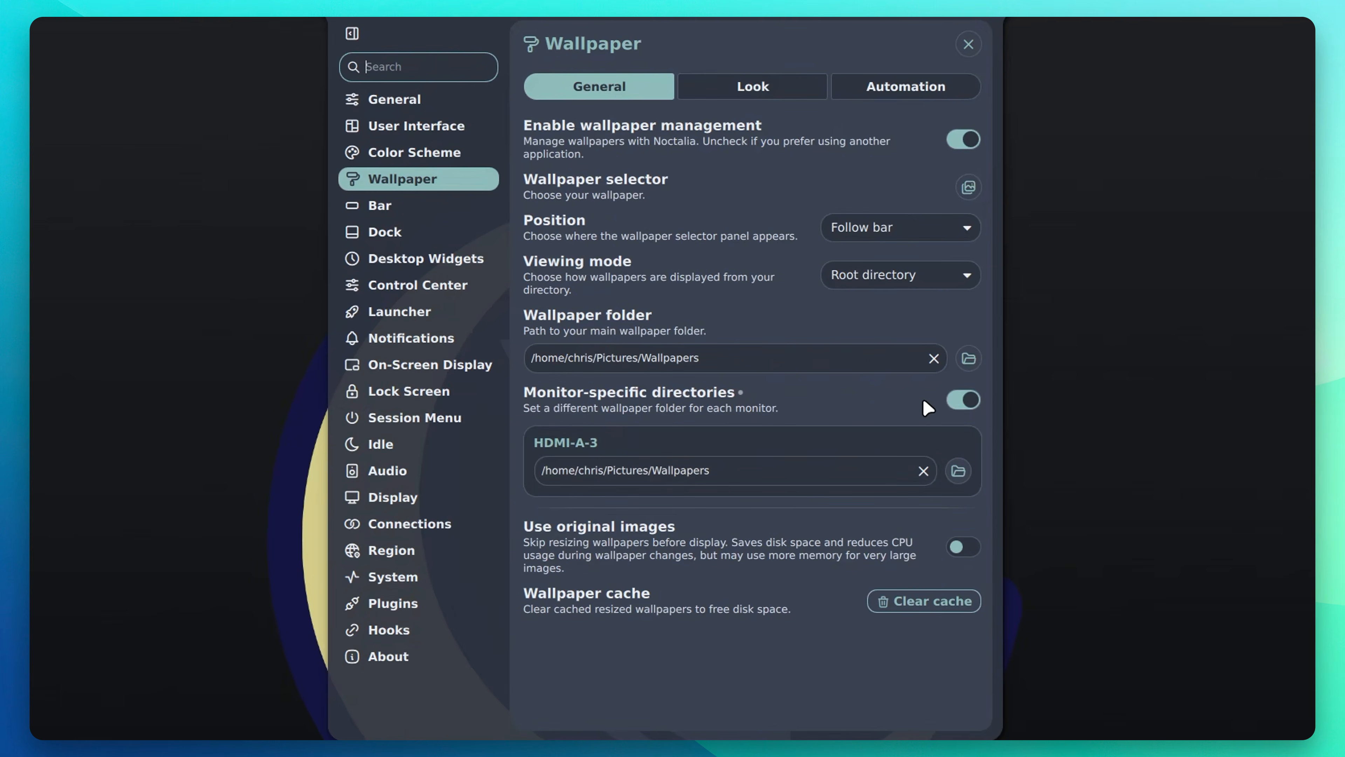
{"action": "left_click", "coordinate": [965, 405]}
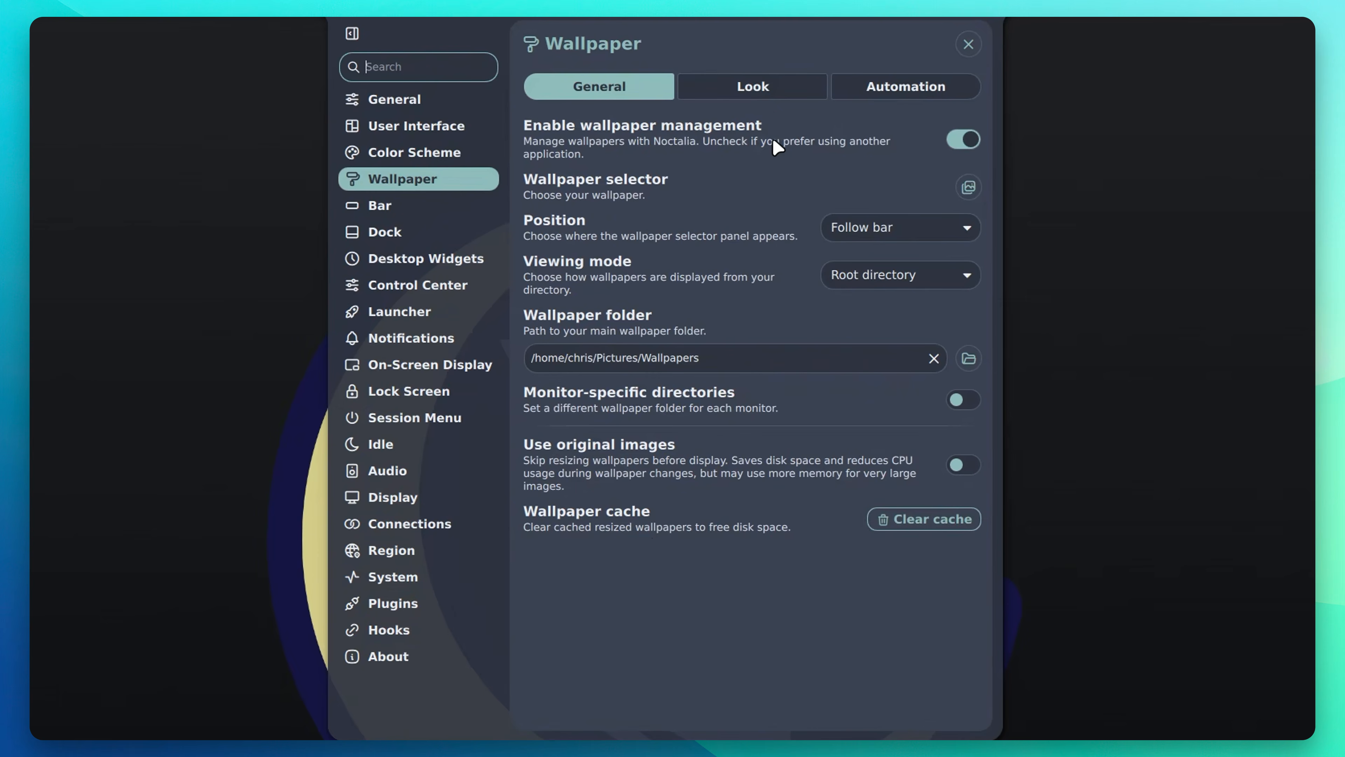
{"action": "left_click", "coordinate": [768, 86]}
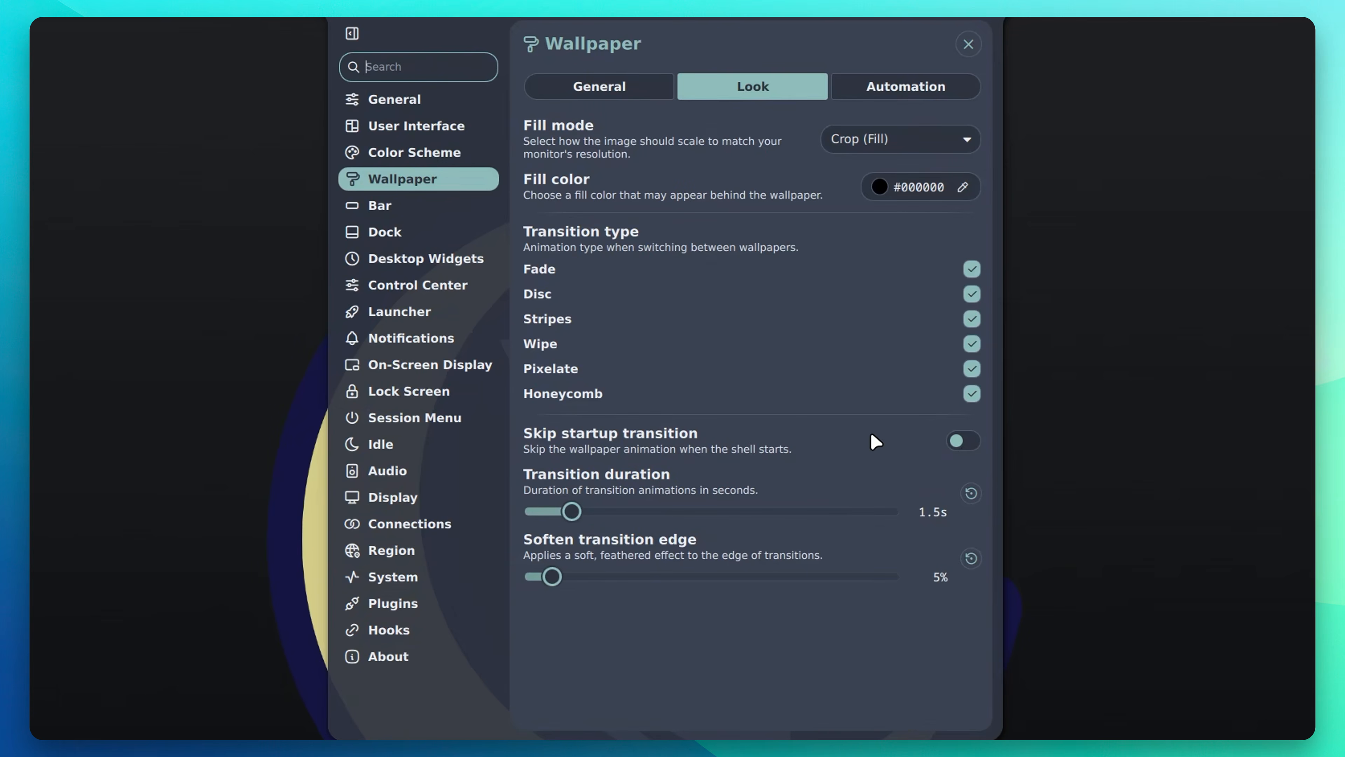
{"action": "left_click", "coordinate": [888, 93]}
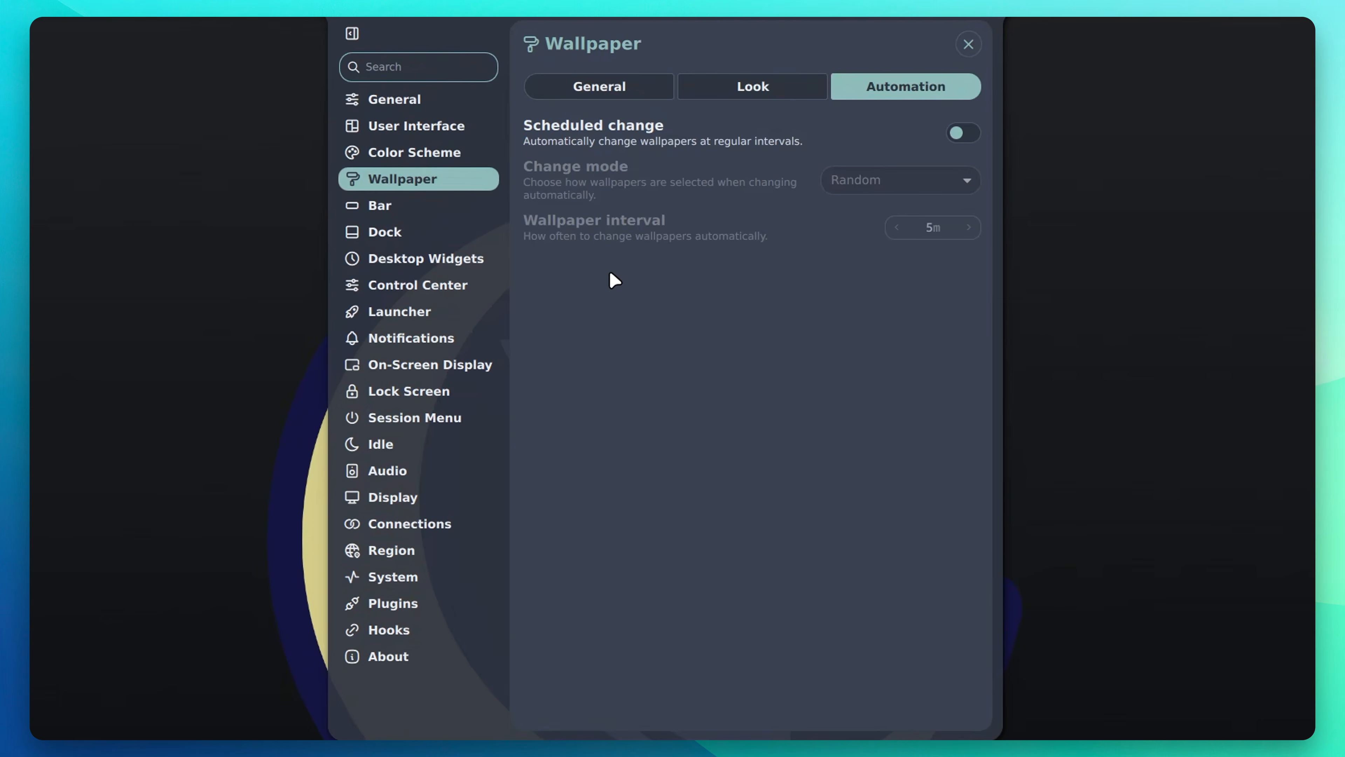
Step: Browse the Bar, Dock, Desktop Widgets, Control Center, Launcher, Notifications, OSD, Lock Screen and Session Menu pages
{"action": "left_click", "coordinate": [630, 93]}
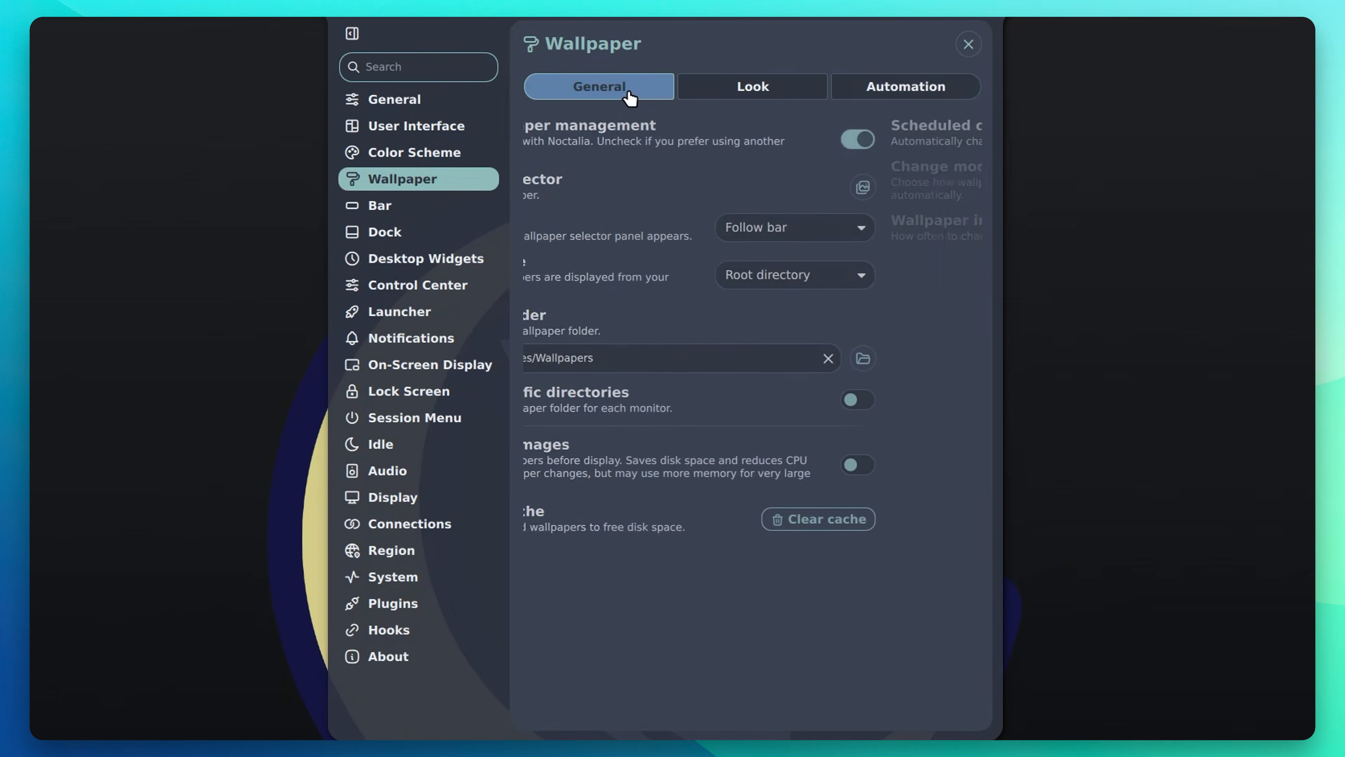
{"action": "left_click", "coordinate": [402, 211]}
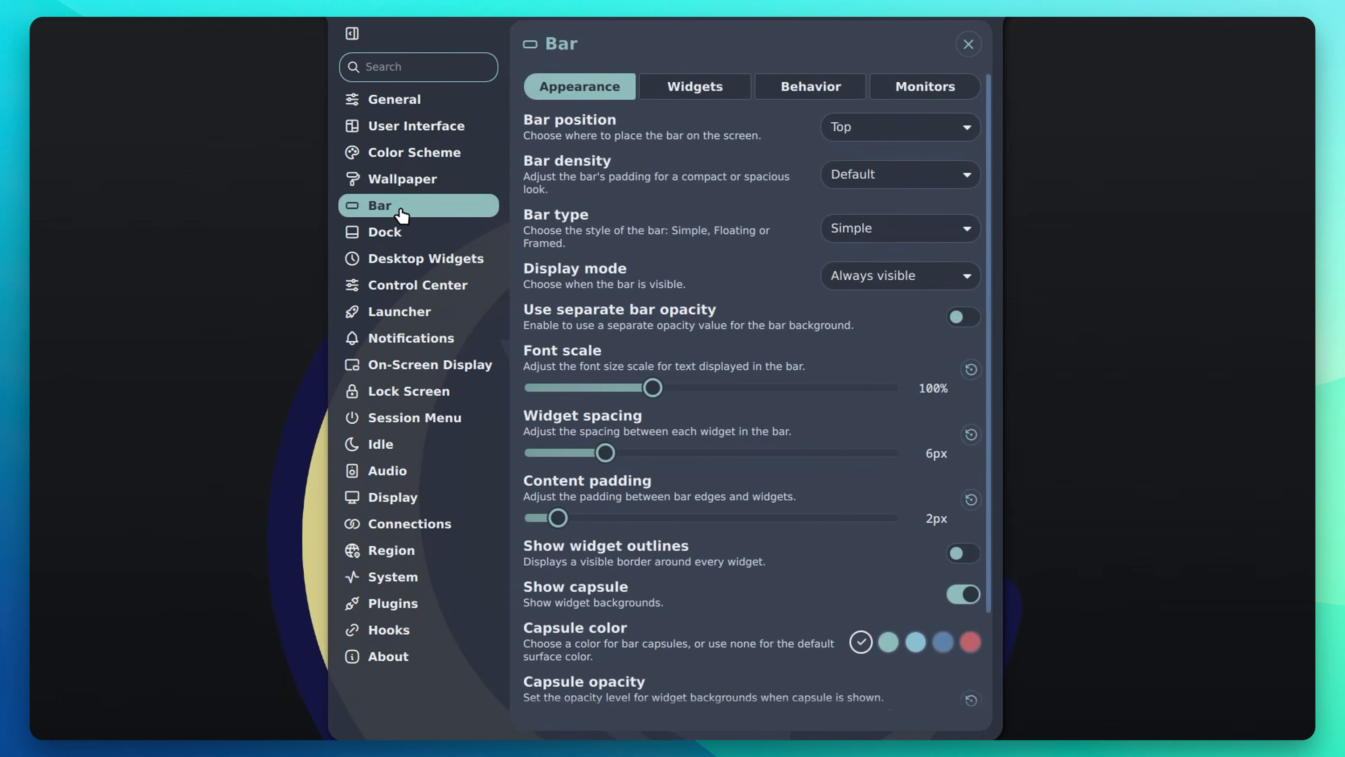
{"action": "left_click", "coordinate": [398, 239]}
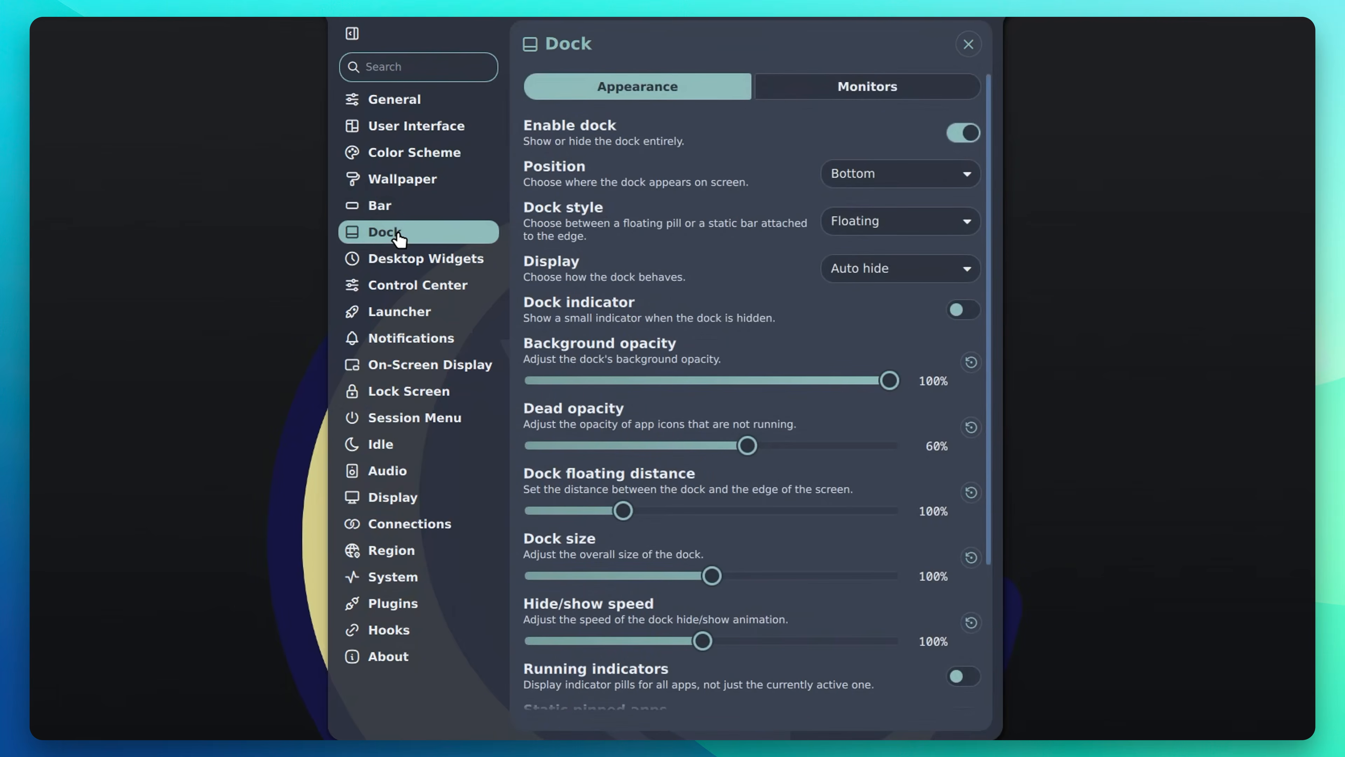
{"action": "left_click", "coordinate": [386, 265]}
{"action": "left_click", "coordinate": [398, 286]}
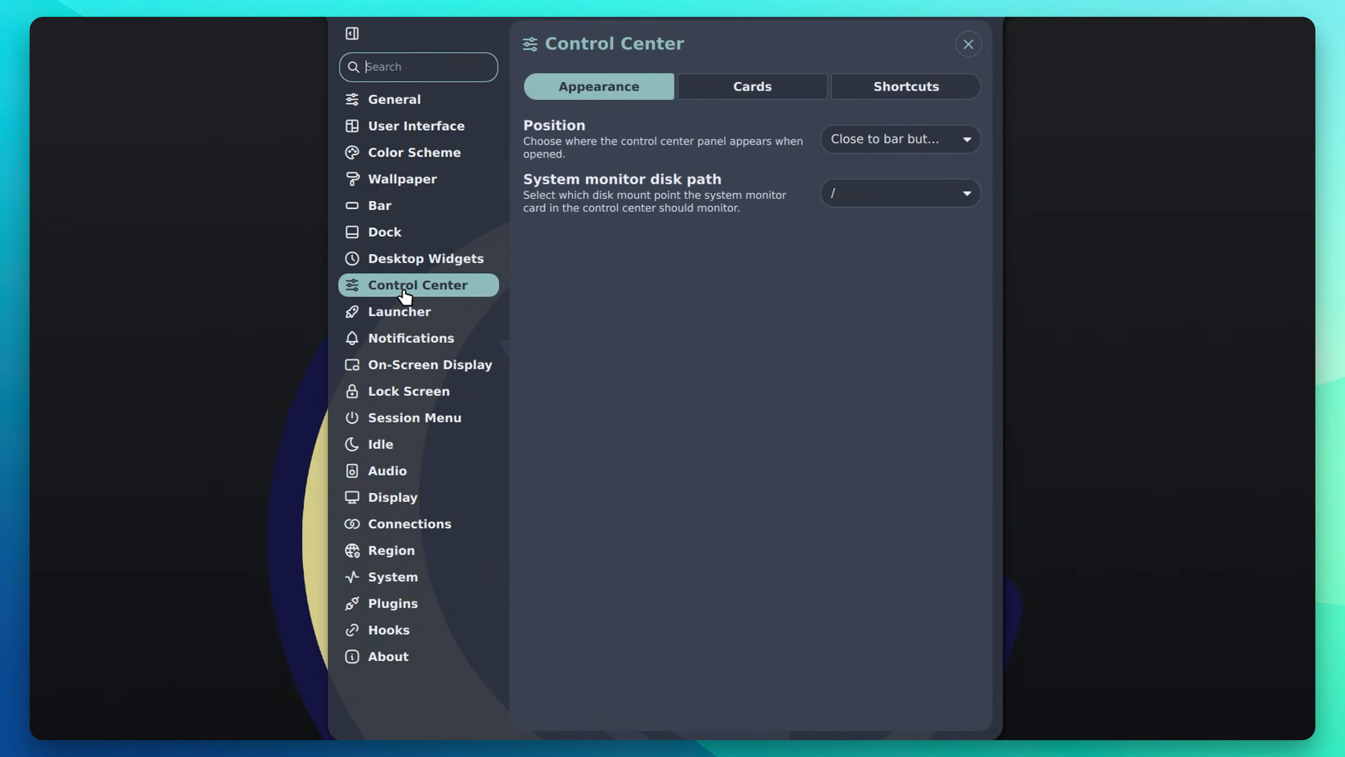
{"action": "left_click", "coordinate": [396, 318]}
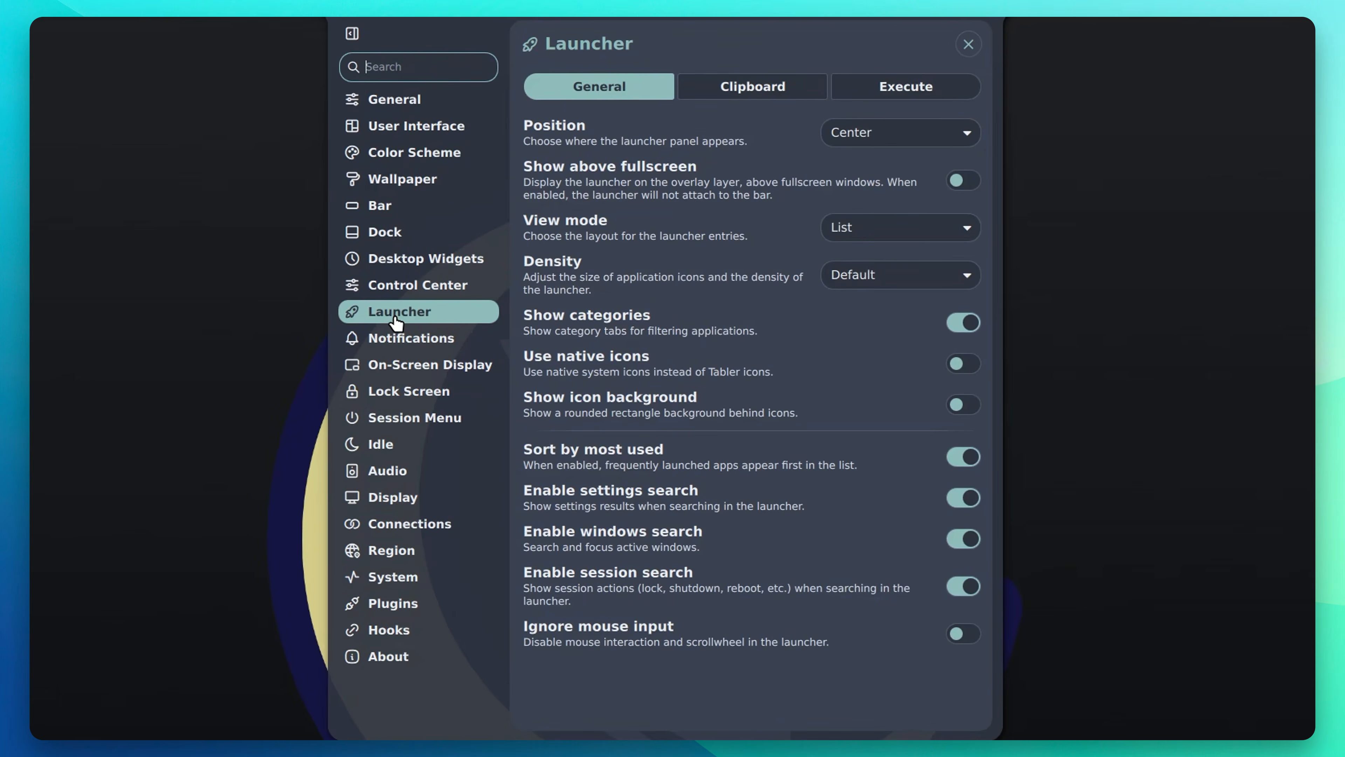
{"action": "left_click", "coordinate": [392, 344]}
{"action": "left_click", "coordinate": [399, 372]}
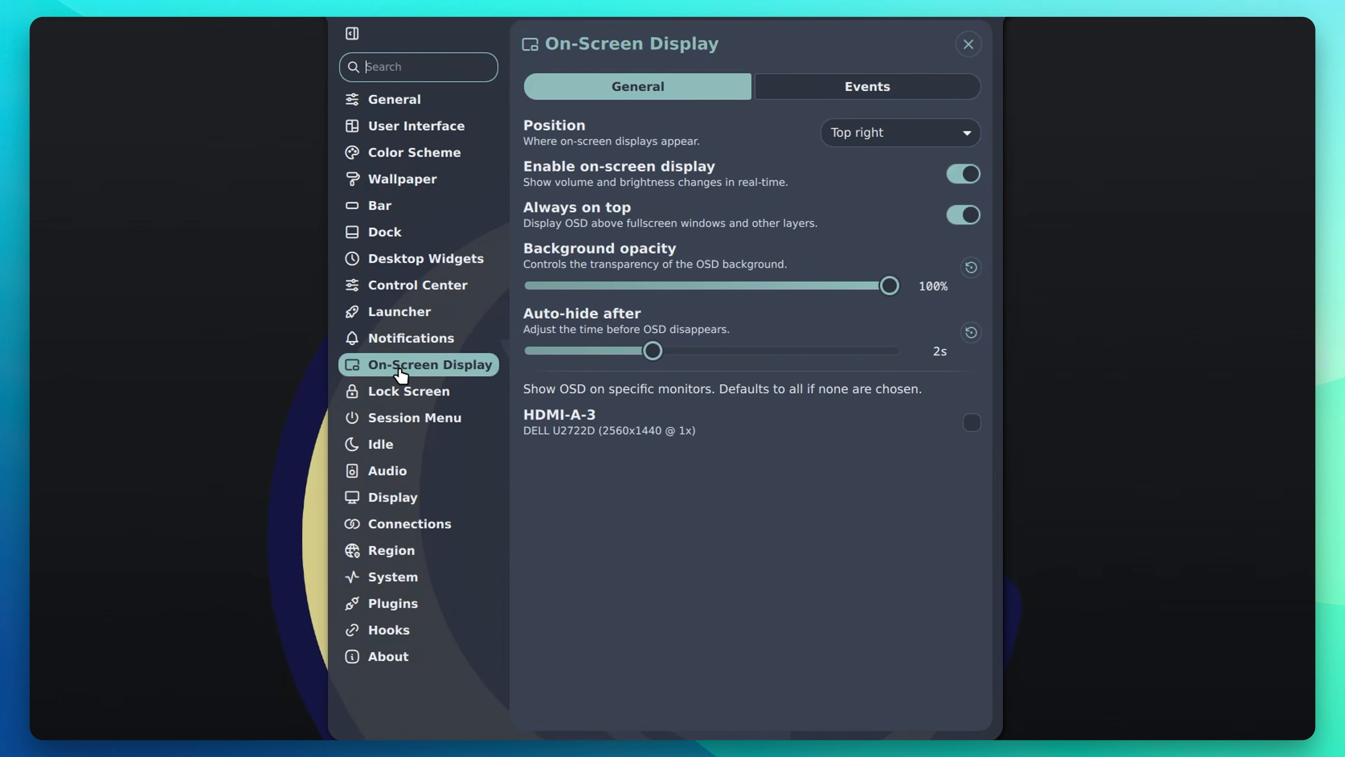
{"action": "left_click", "coordinate": [408, 396]}
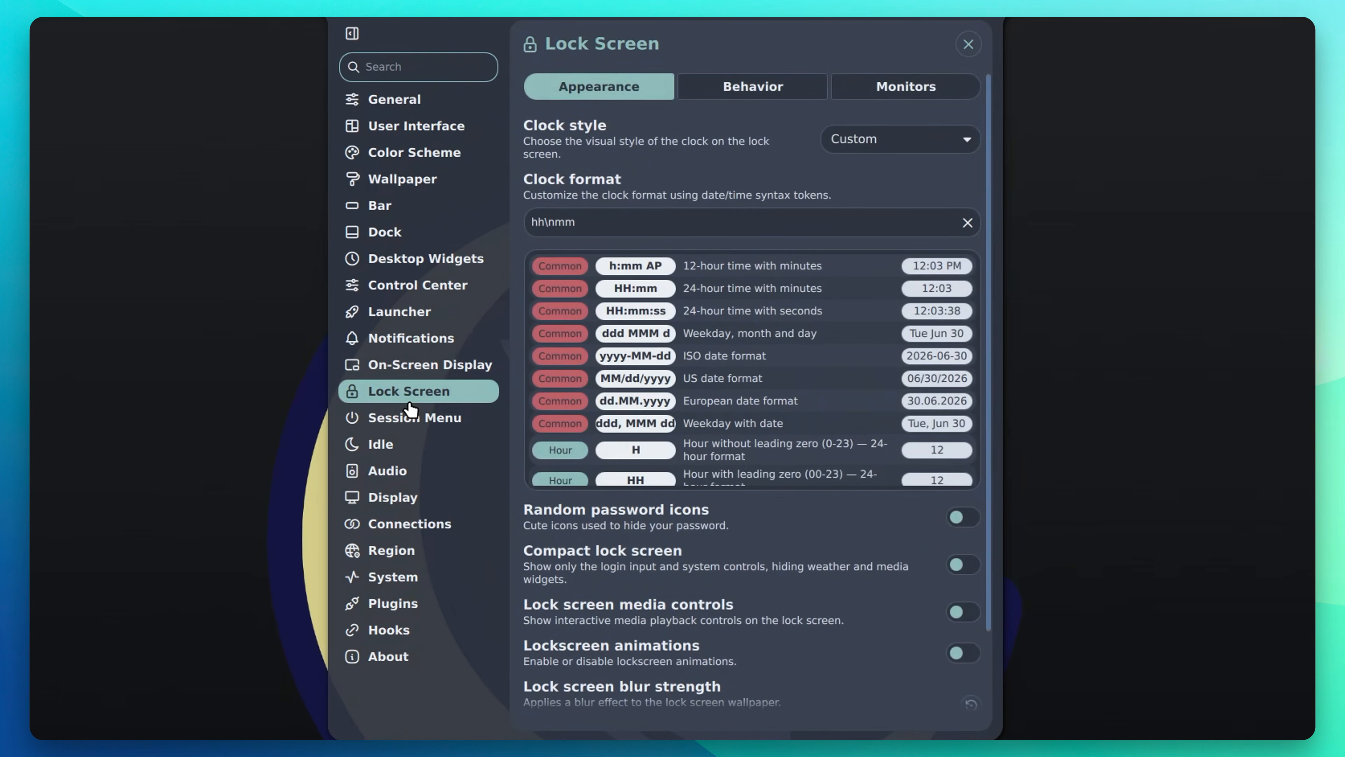
{"action": "left_click", "coordinate": [410, 411]}
Step: Open the Idle page and view its Custom commands and Behavior tabs
{"action": "left_click", "coordinate": [387, 449]}
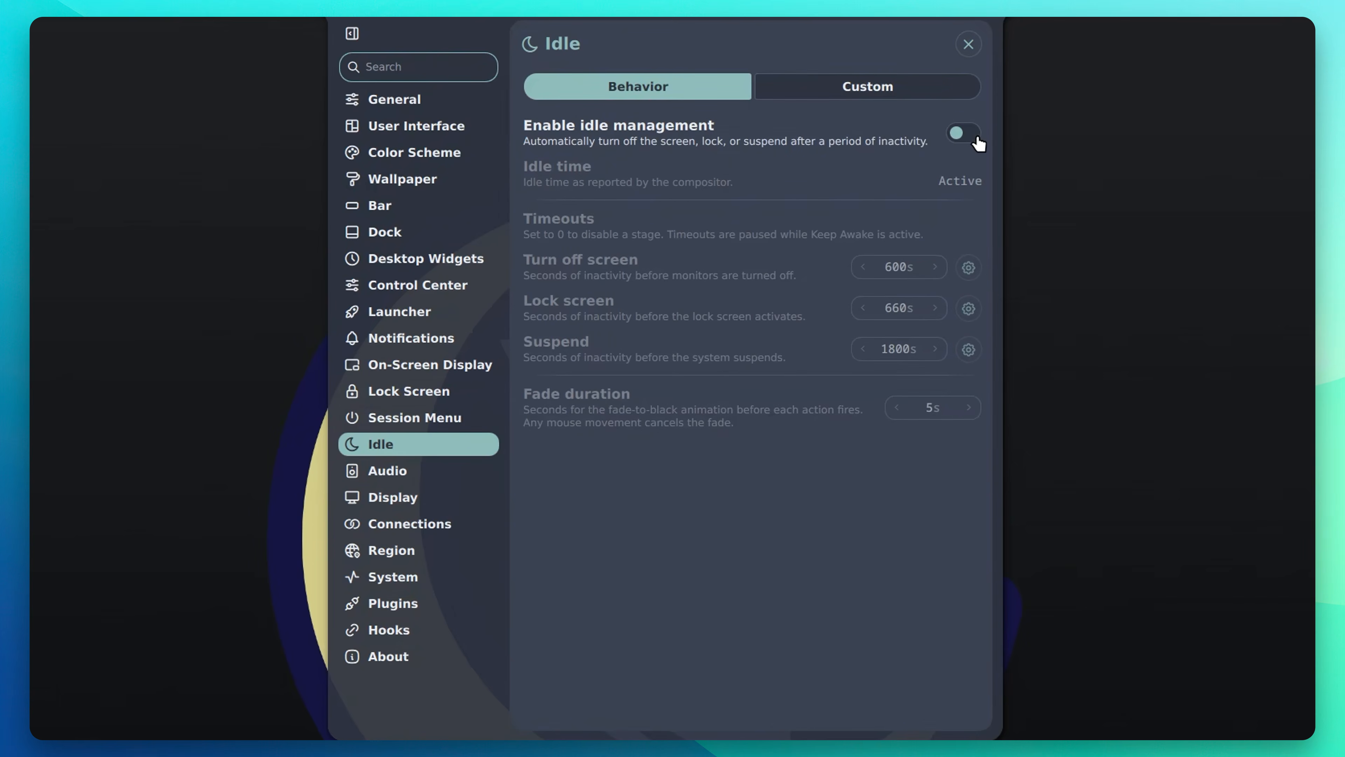
{"action": "left_click", "coordinate": [870, 90]}
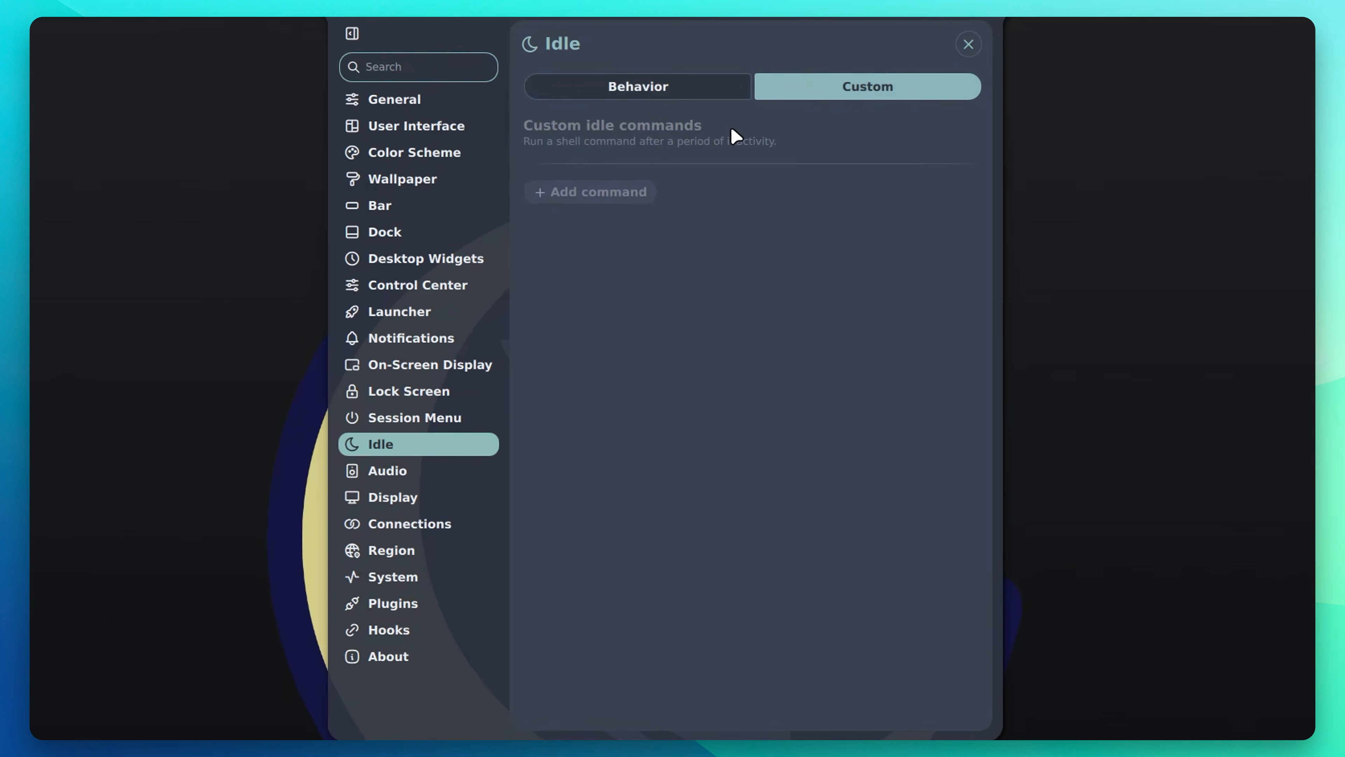
{"action": "left_click", "coordinate": [606, 90]}
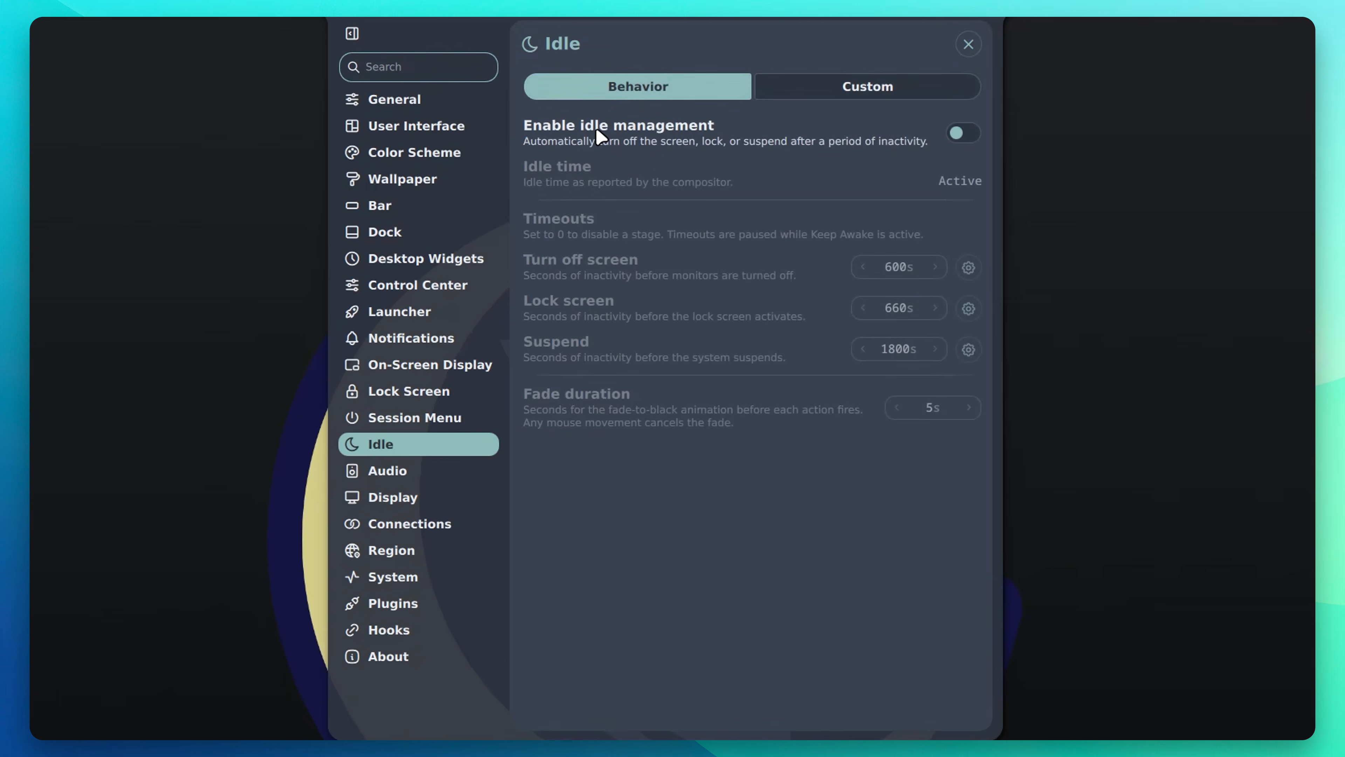
{"action": "left_click", "coordinate": [407, 472]}
Step: Browse the Audio visualizer options, then the Display, Region and System monitor settings pages
{"action": "left_click", "coordinate": [895, 84]}
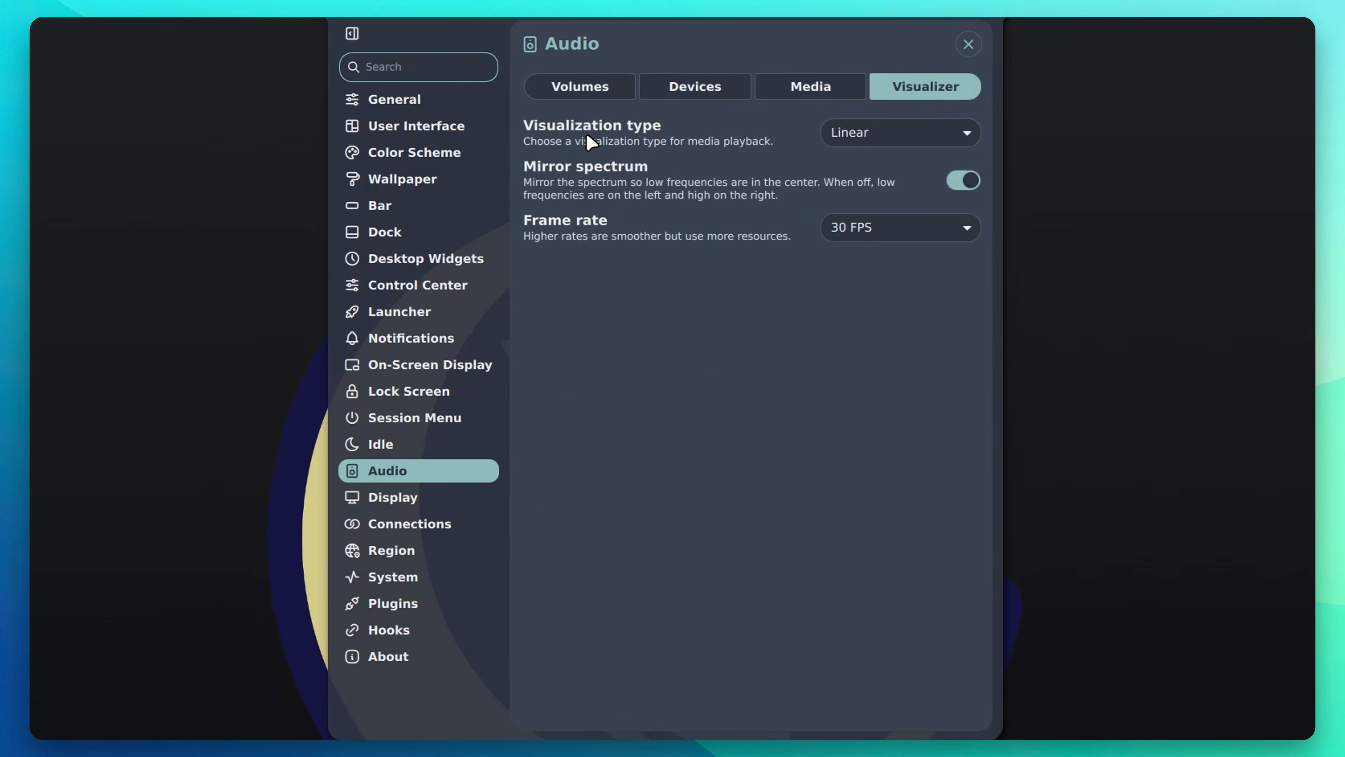
{"action": "left_click", "coordinate": [408, 500]}
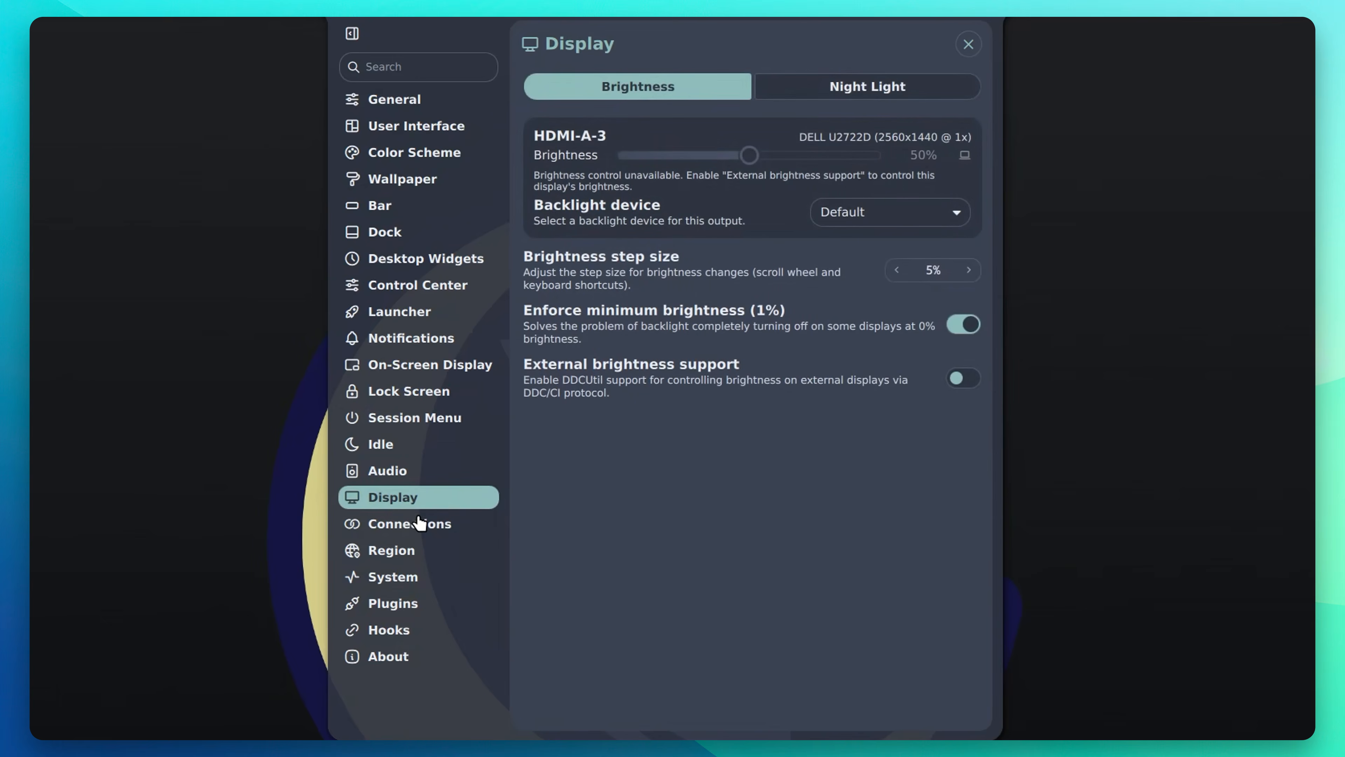
{"action": "left_click", "coordinate": [390, 555]}
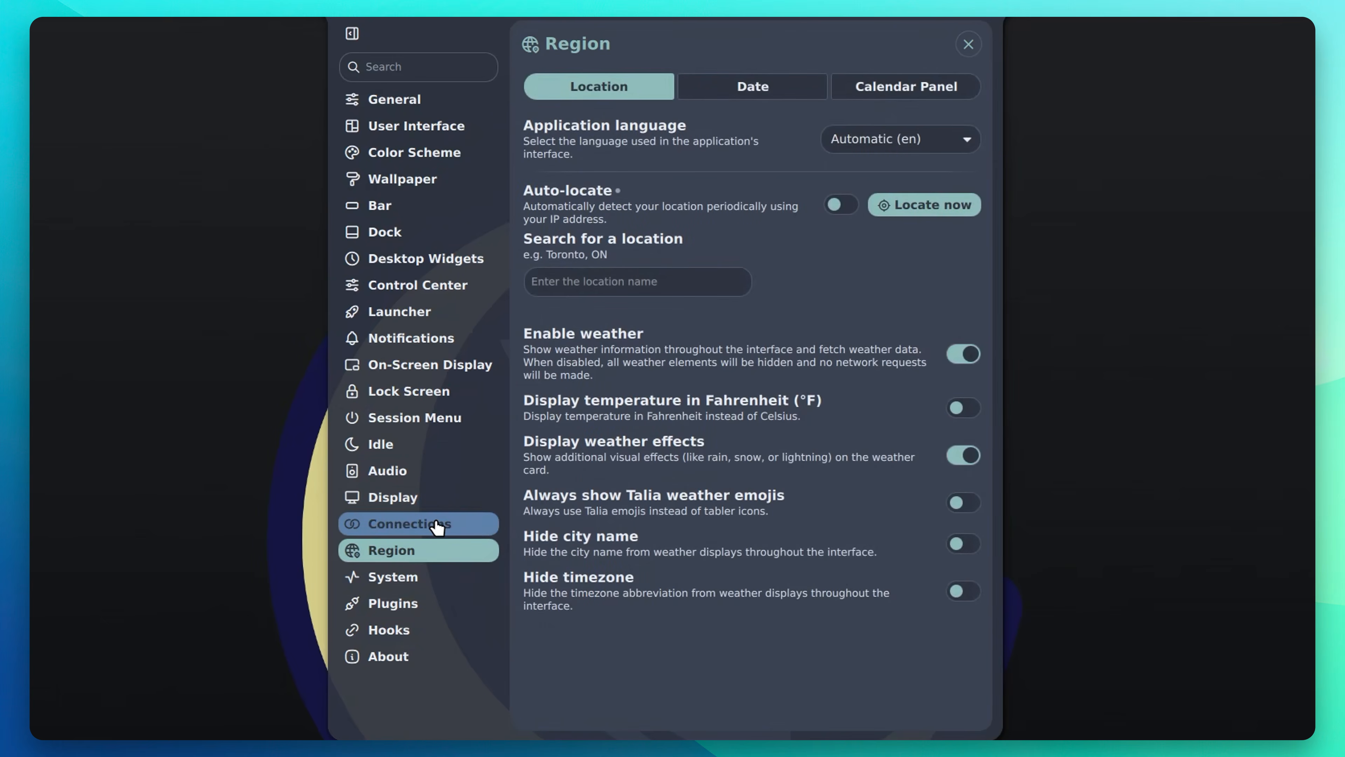
{"action": "left_click", "coordinate": [407, 582]}
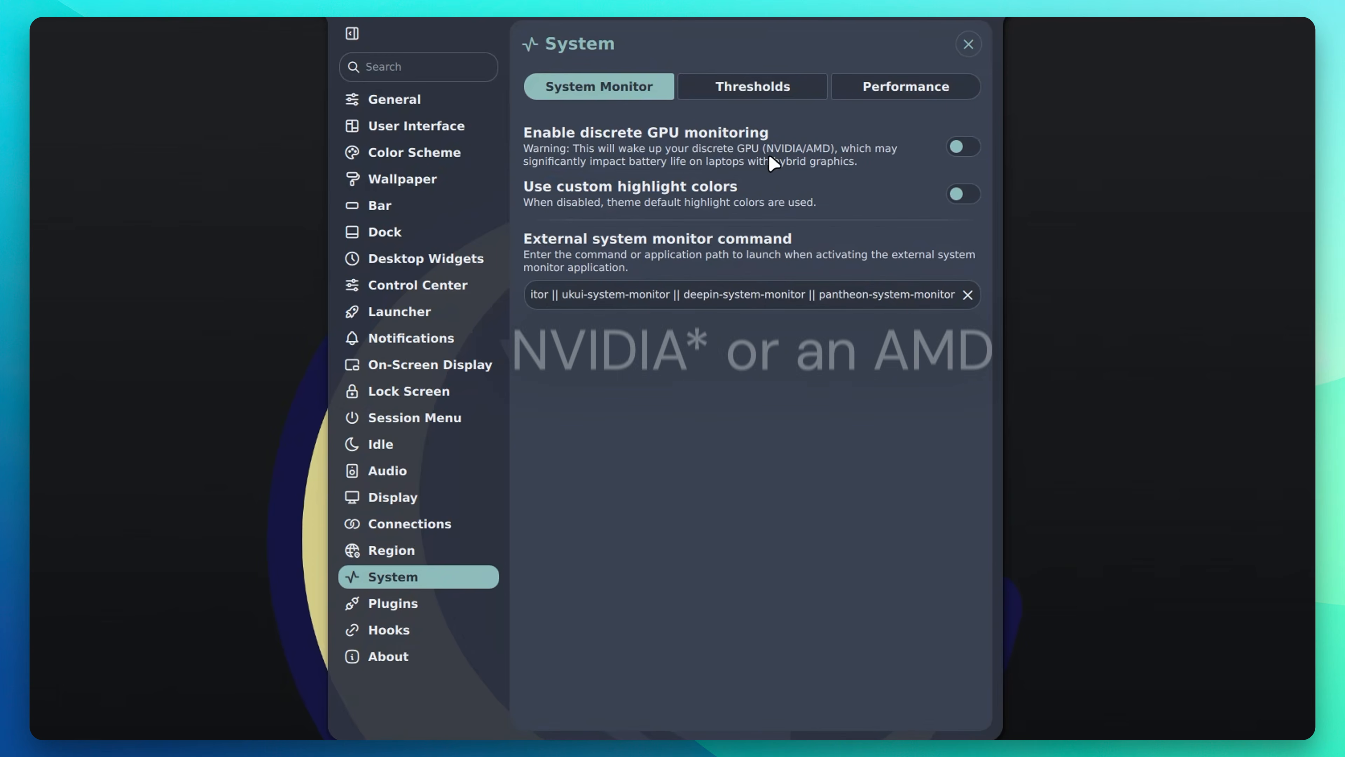
Step: View the Plugins and Hooks pages, then the About page's Noctalia v4.7.7 and CachyOS system info
{"action": "left_click", "coordinate": [437, 603]}
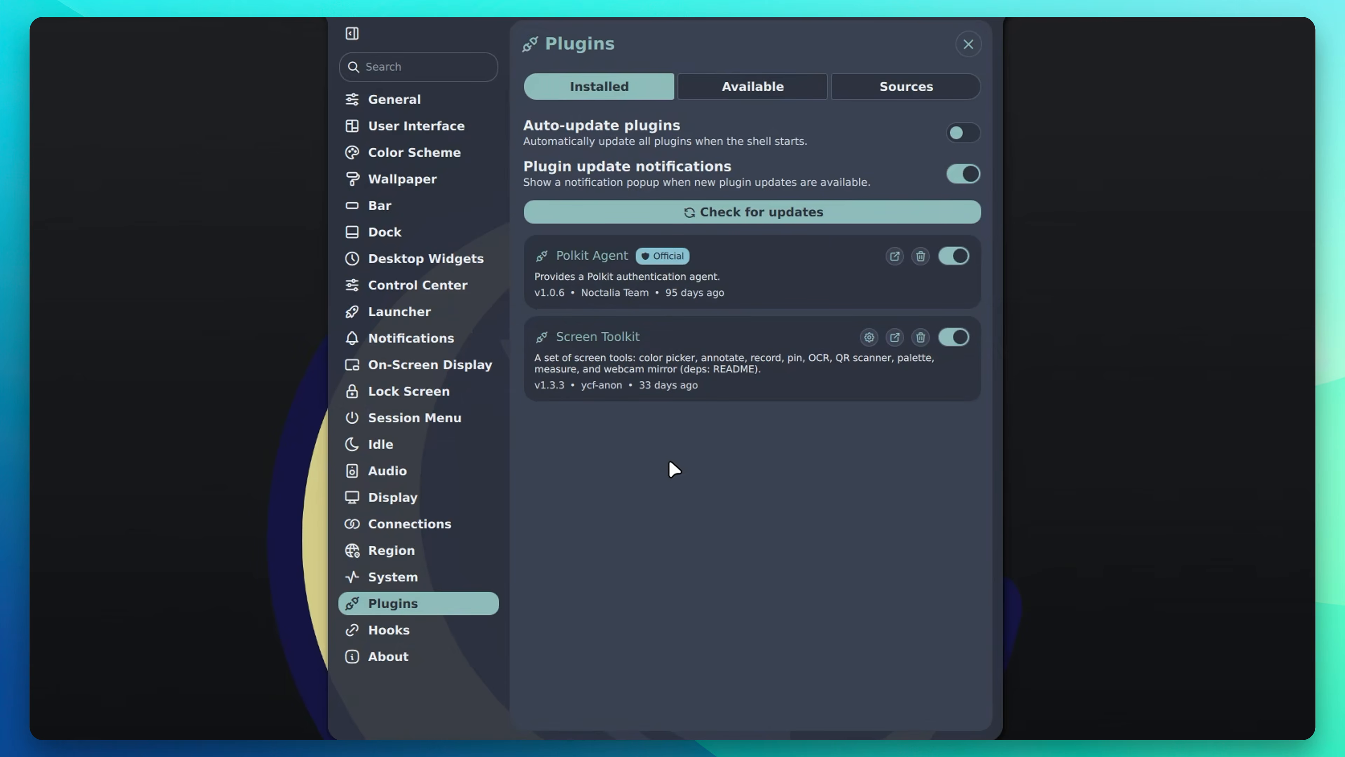
{"action": "left_click", "coordinate": [396, 631]}
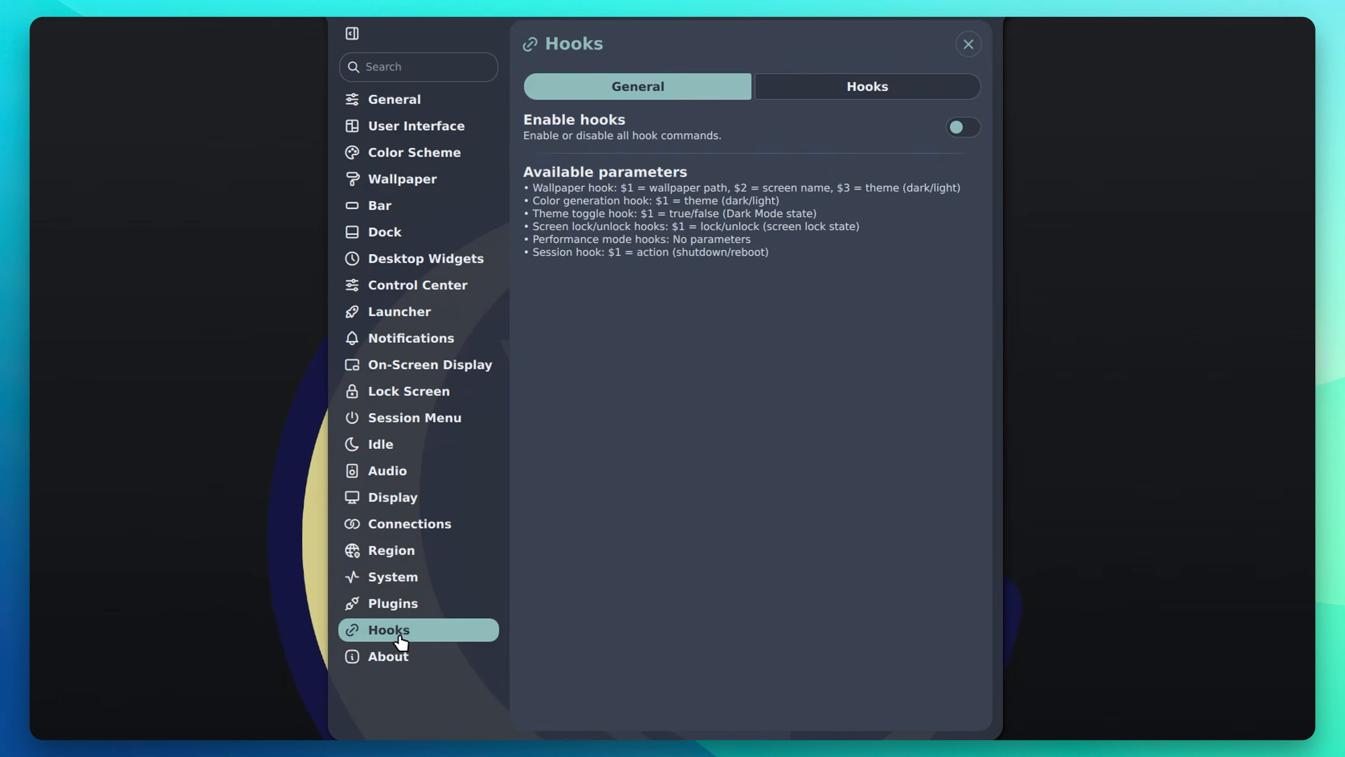
{"action": "left_click", "coordinate": [397, 660]}
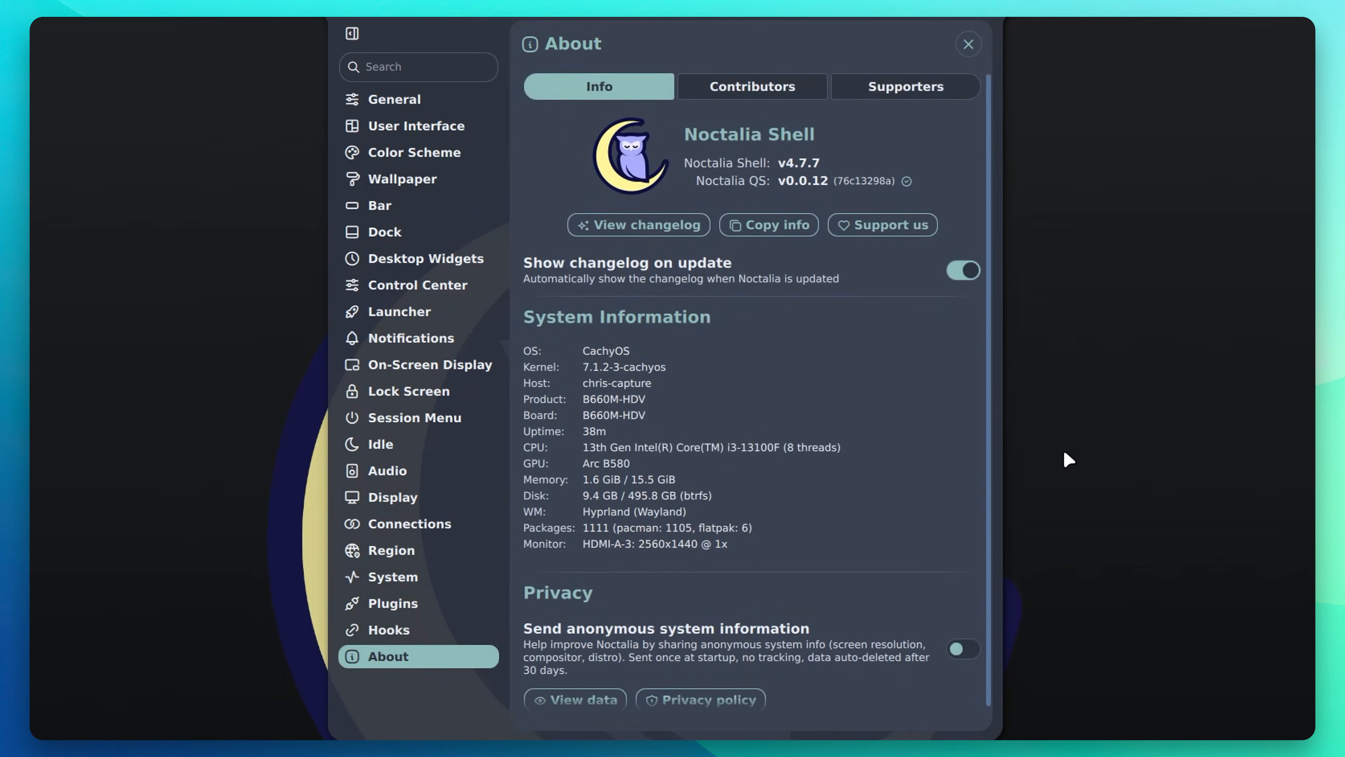
{"action": "scroll", "coordinate": [564, 326], "scroll_direction": "down", "scroll_amount": 1}
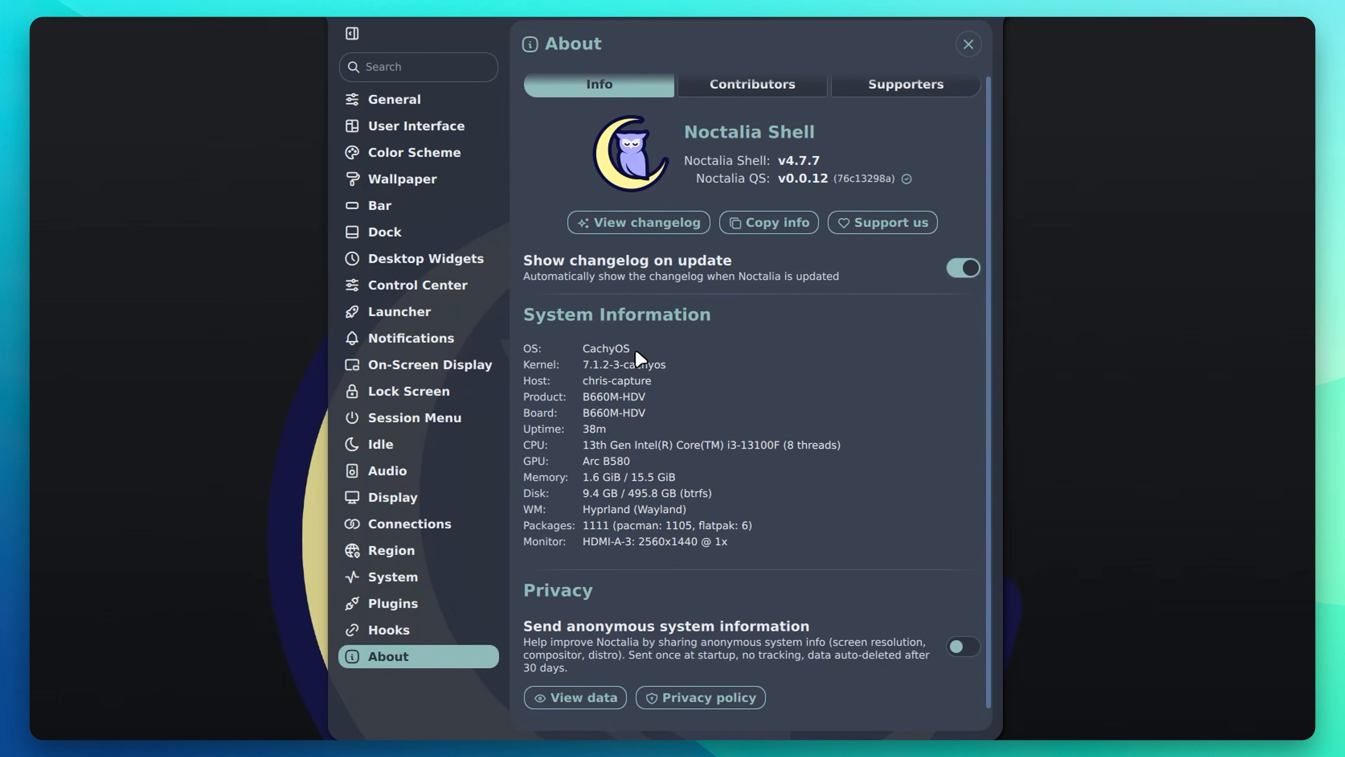